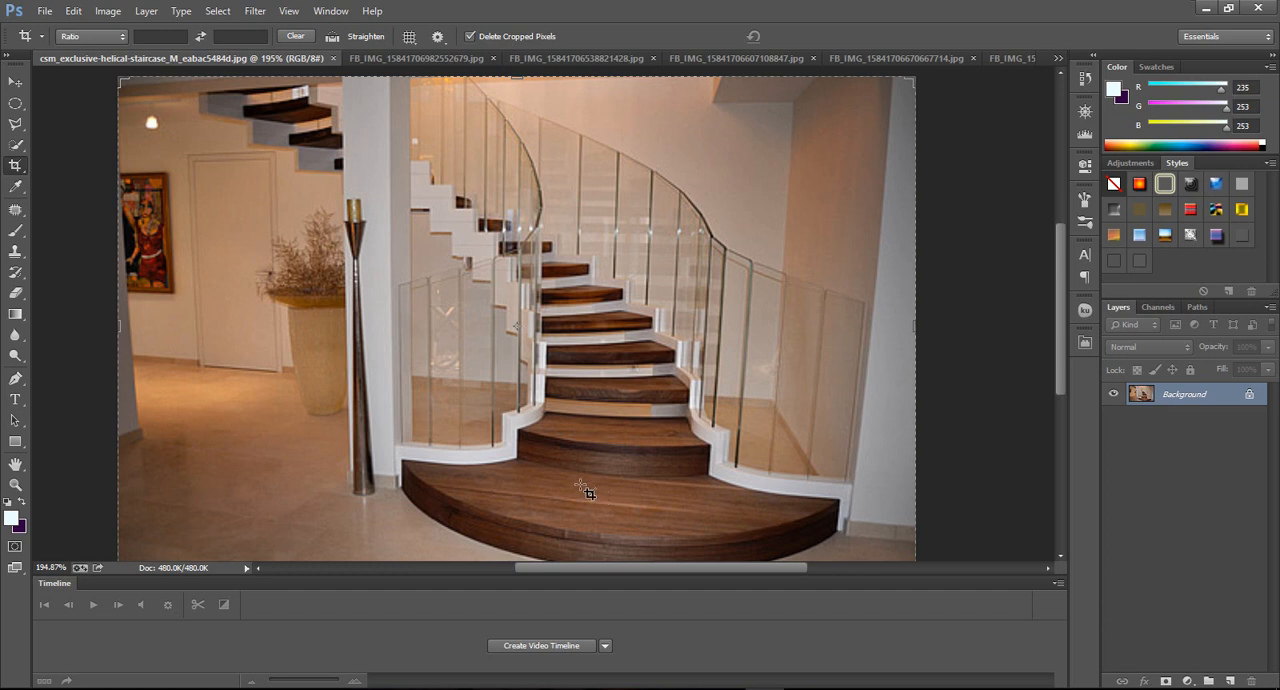
Look through the photos of the helical glass-railed staircase, the unfinished concrete stair and the wooden stair hung on rods.
scroll(531, 480, "up", 1)
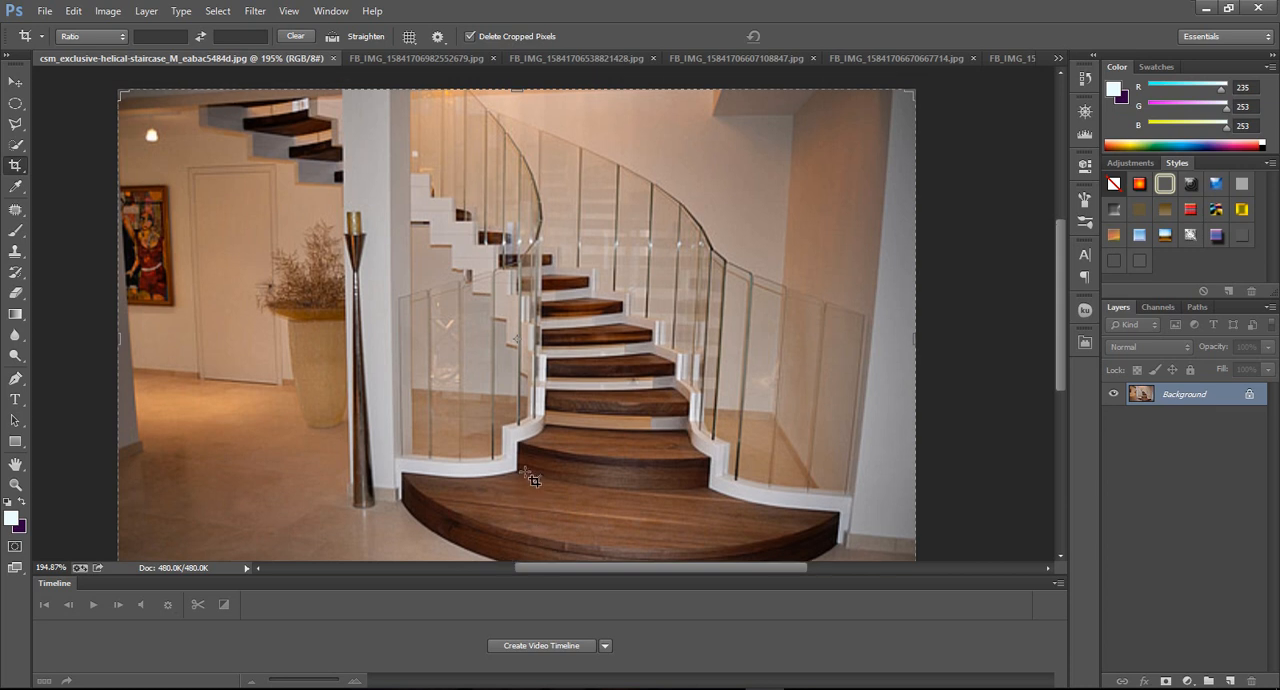
scroll(620, 380, "down", 2)
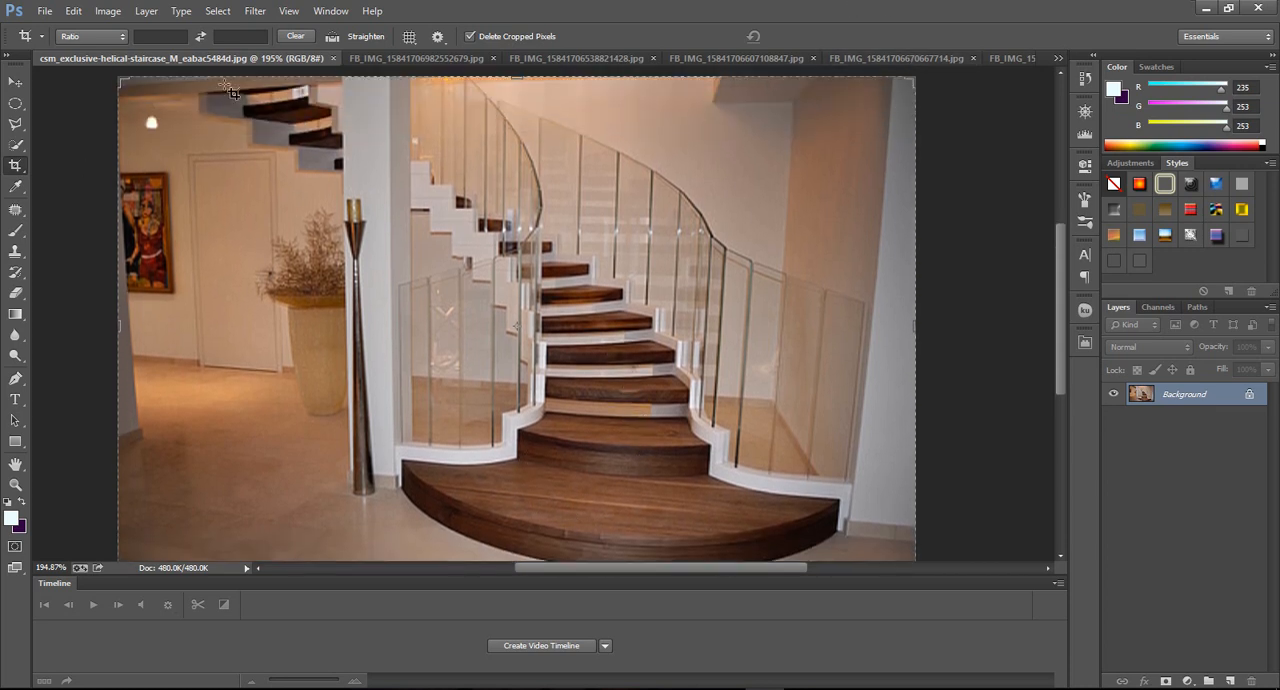
left_click(392, 58)
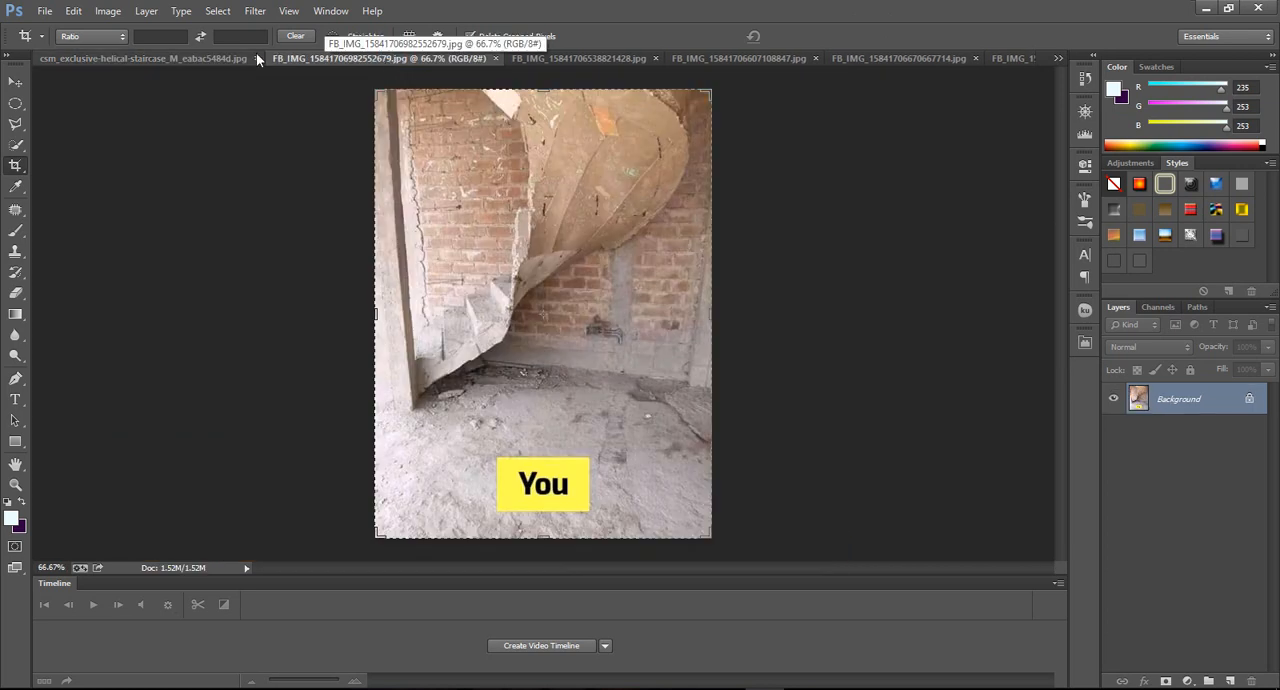
left_click(560, 57)
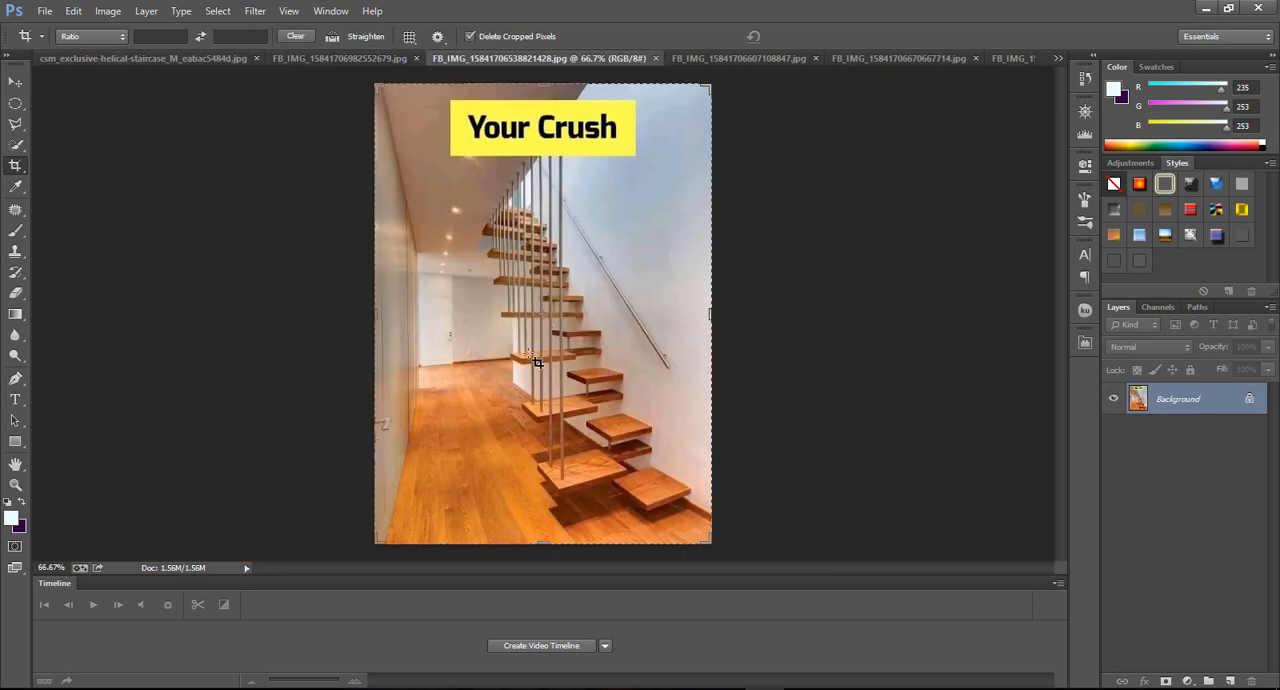
scroll(563, 437, "up", 2, "alt")
scroll(566, 441, "down", 2)
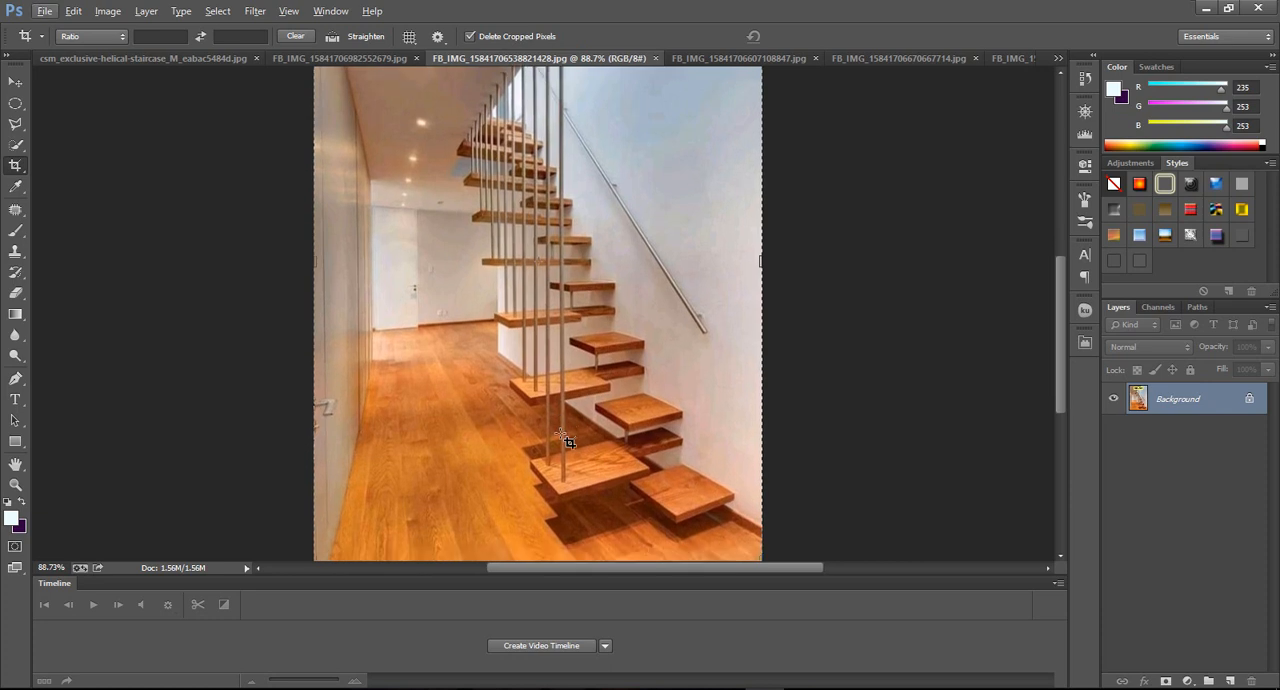
scroll(566, 441, "down", 1)
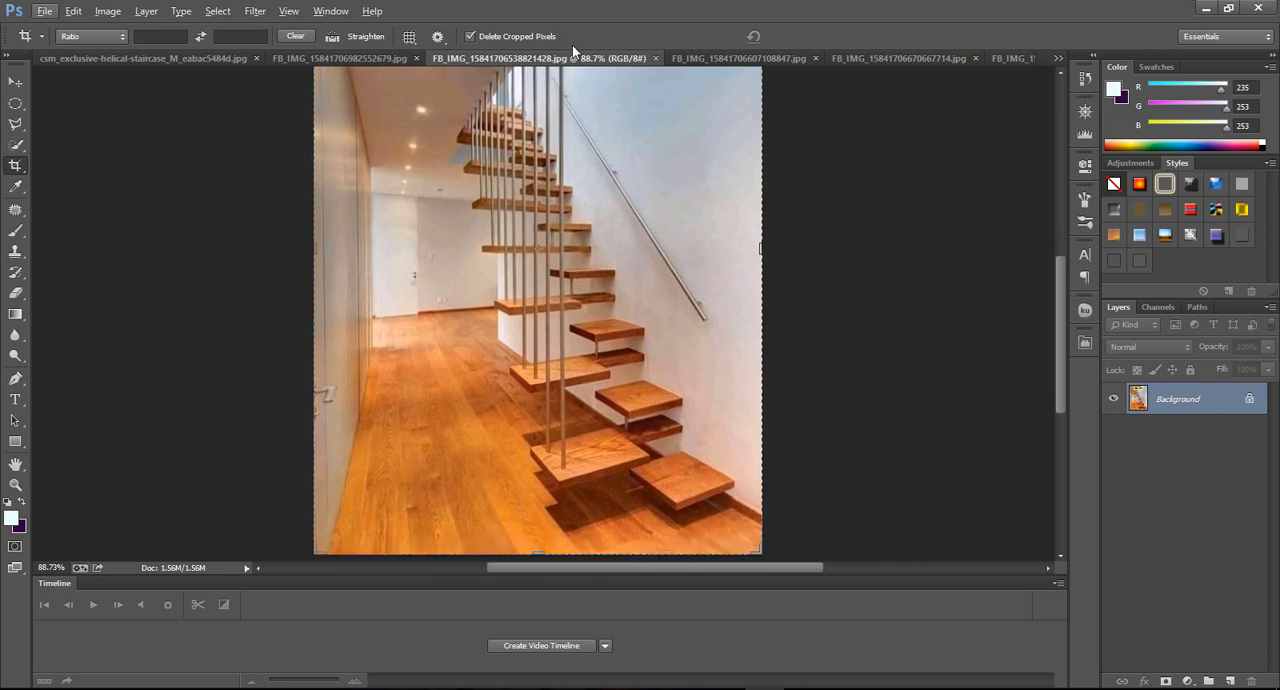
View the remaining open photos, including the floating-step and curved wooden staircases, and return to the helical staircase image.
left_click(709, 60)
scroll(524, 297, "up", 4, "alt")
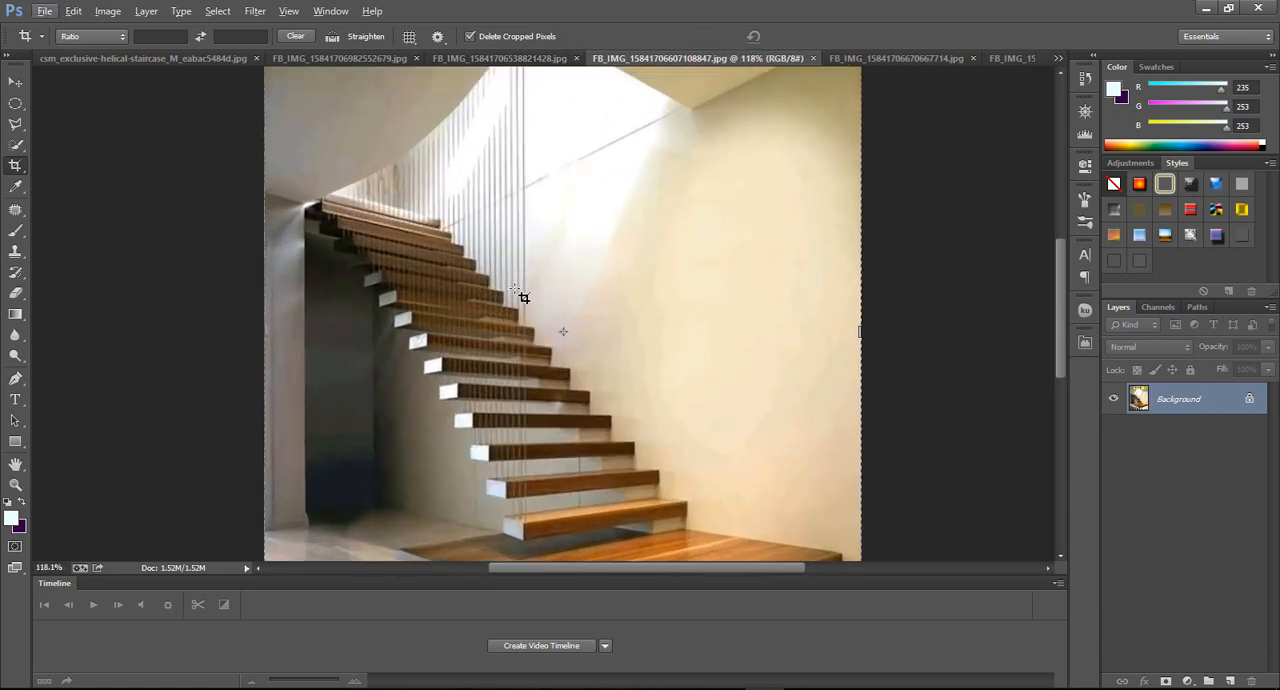
scroll(520, 293, "down", 3)
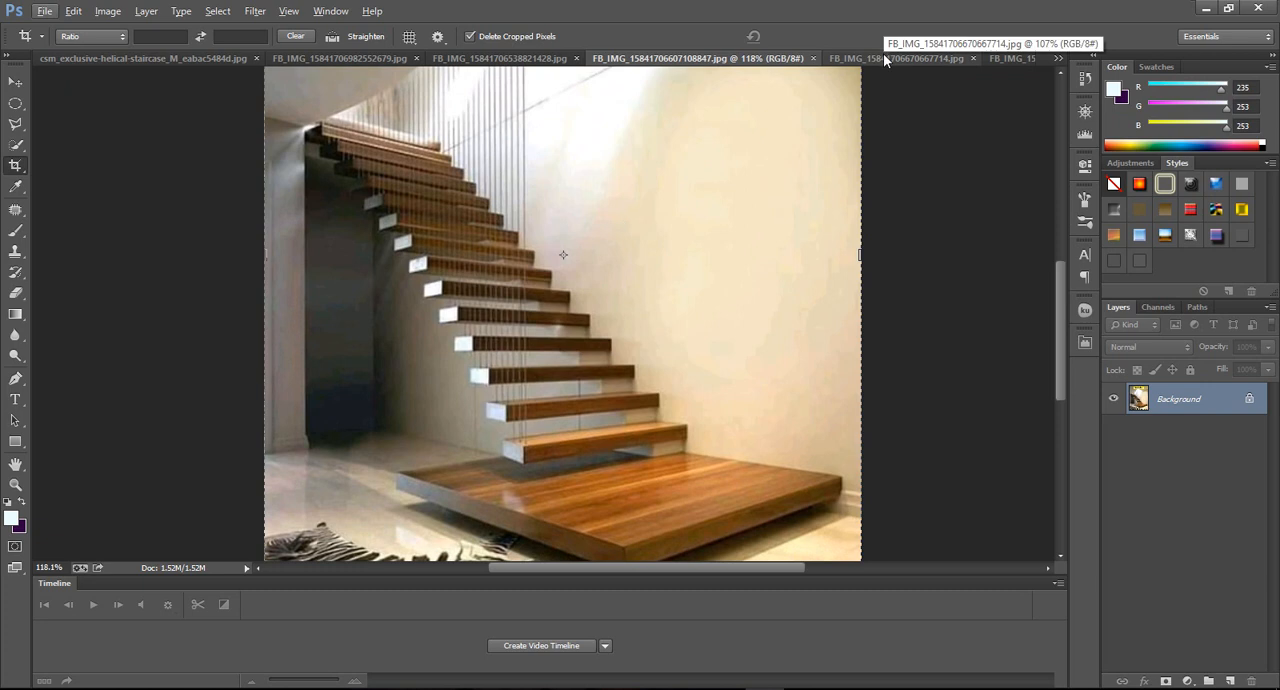
left_click(885, 57)
left_click(1007, 59)
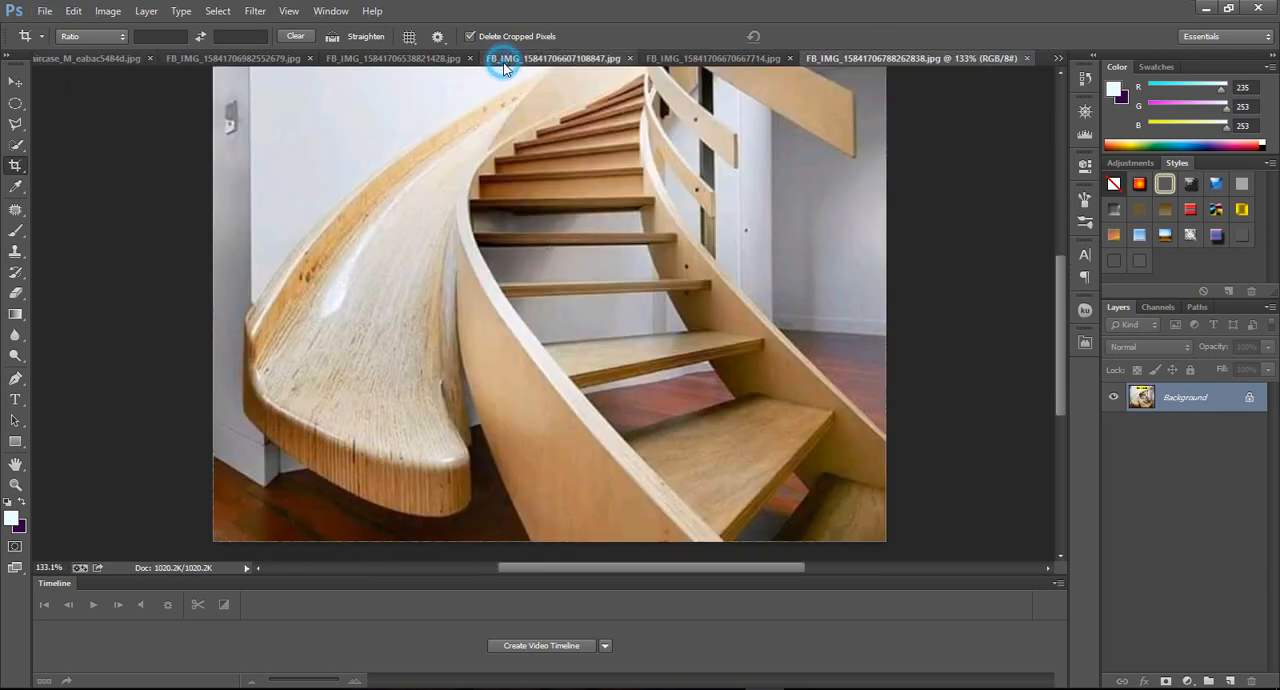
left_click(500, 58)
left_click(318, 58)
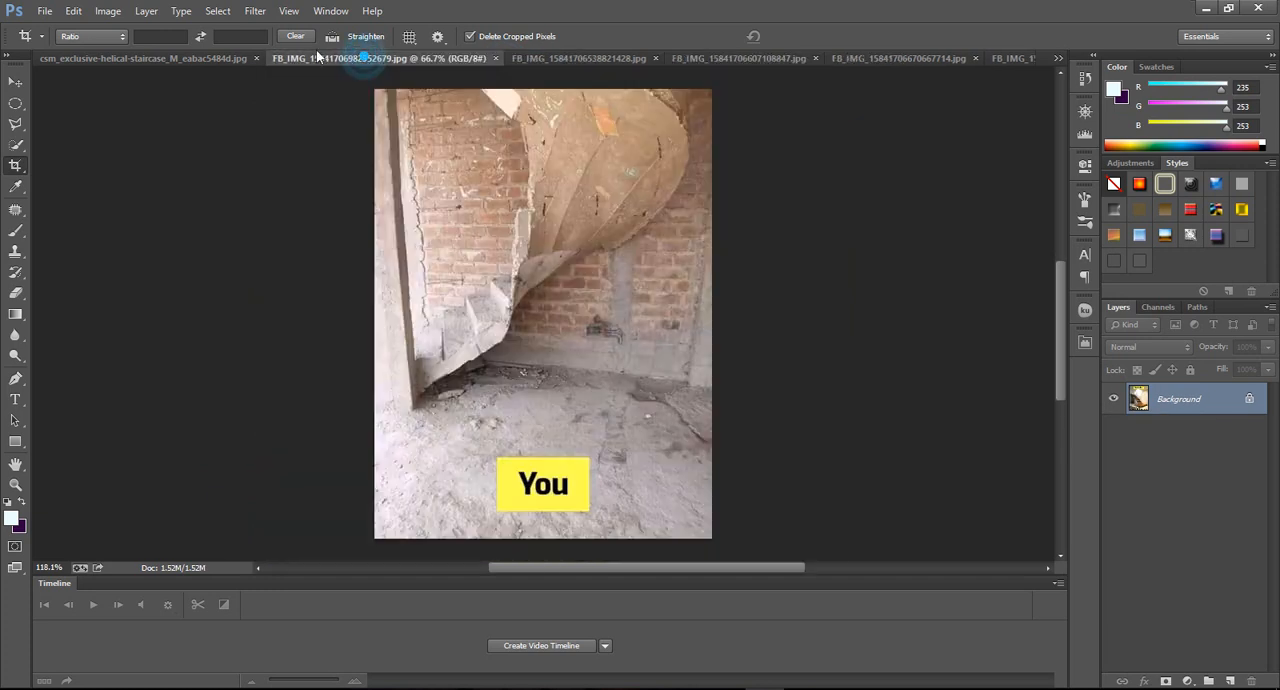
left_click(197, 57)
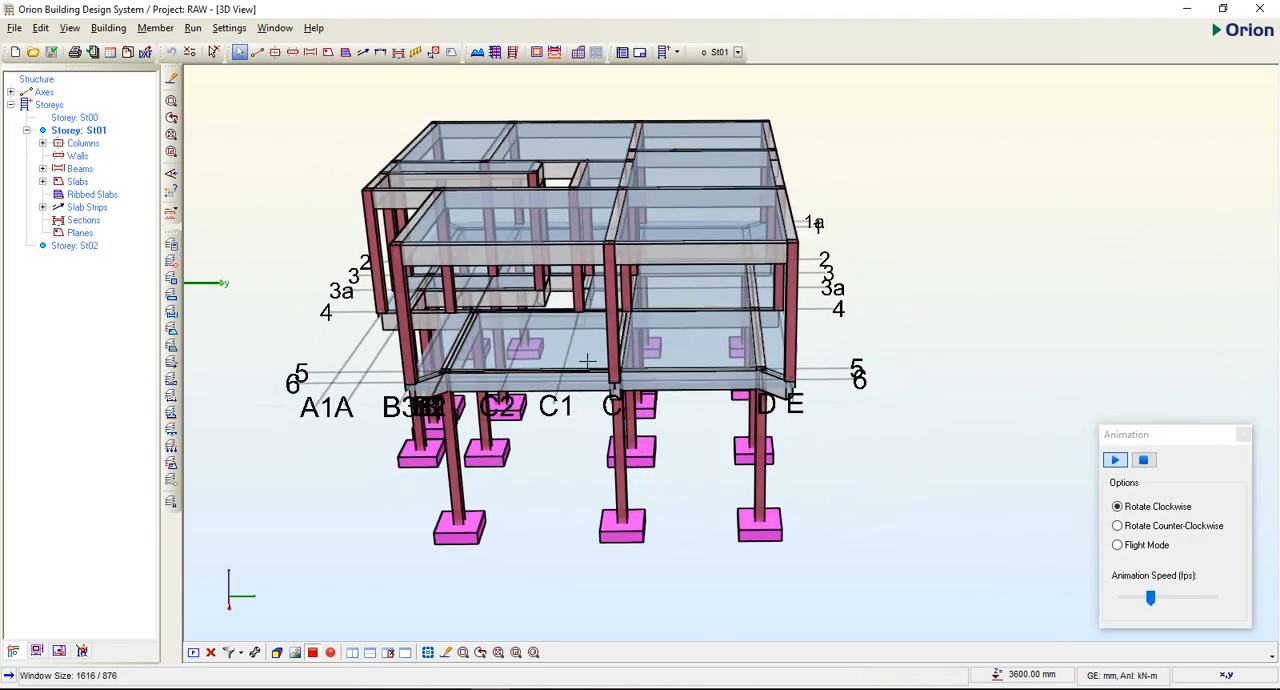
In Orion, start Stair Design and choose the simple supported stair with landings supported from long sides.
left_click(192, 28)
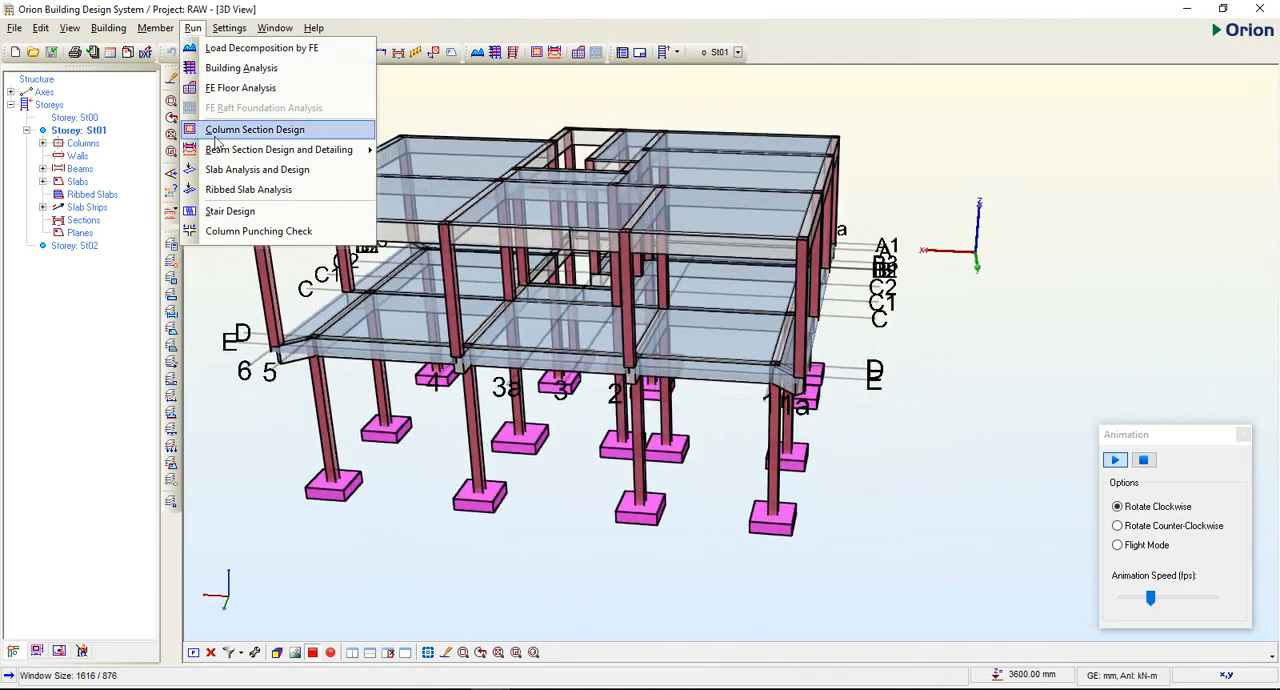
left_click(243, 210)
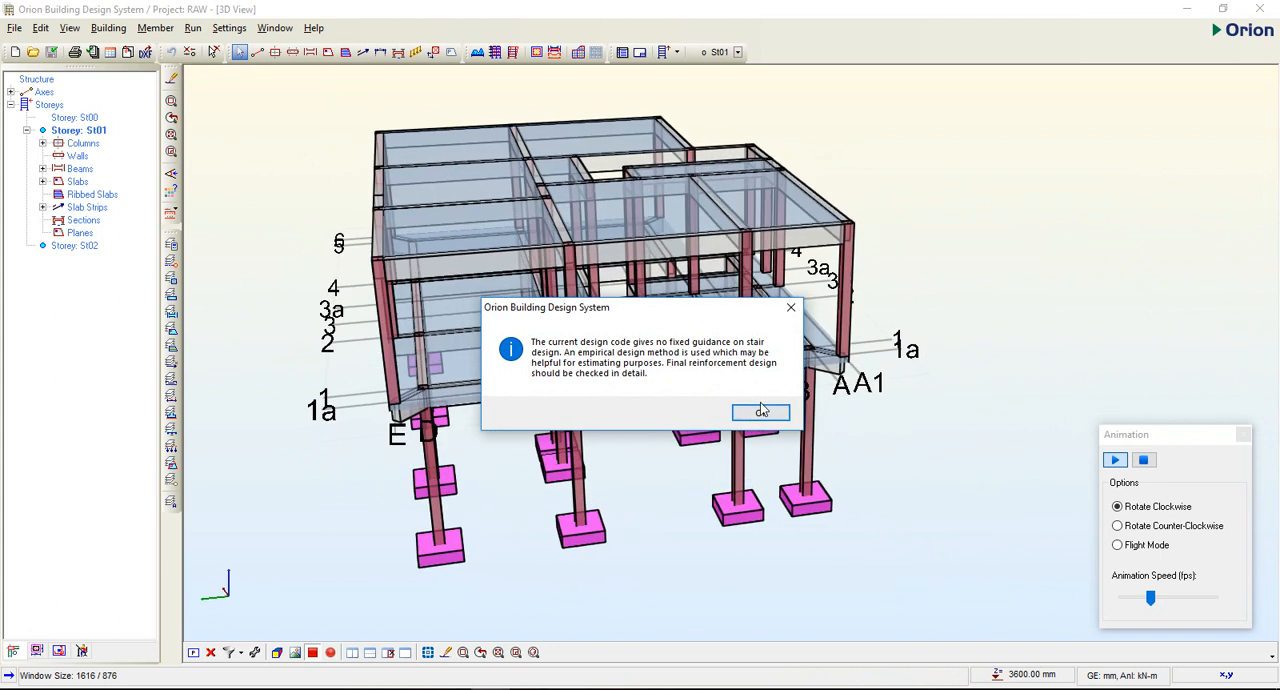
left_click(760, 411)
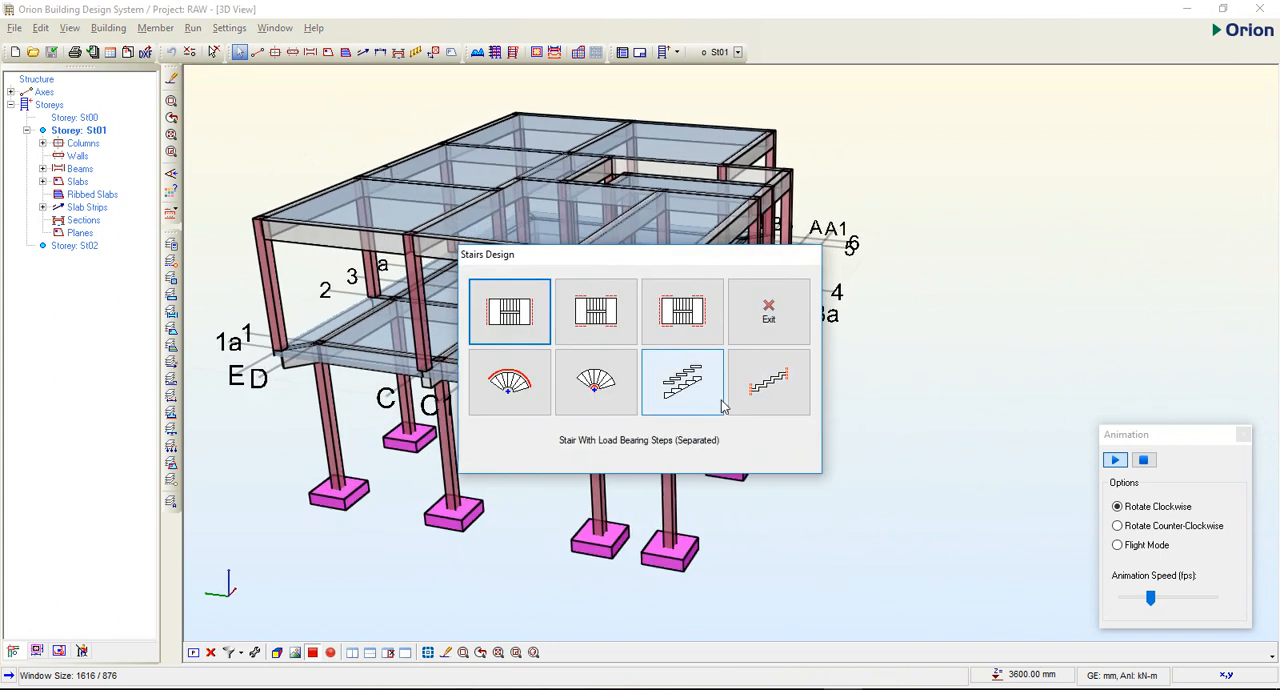
left_click_drag(625, 255, 592, 193)
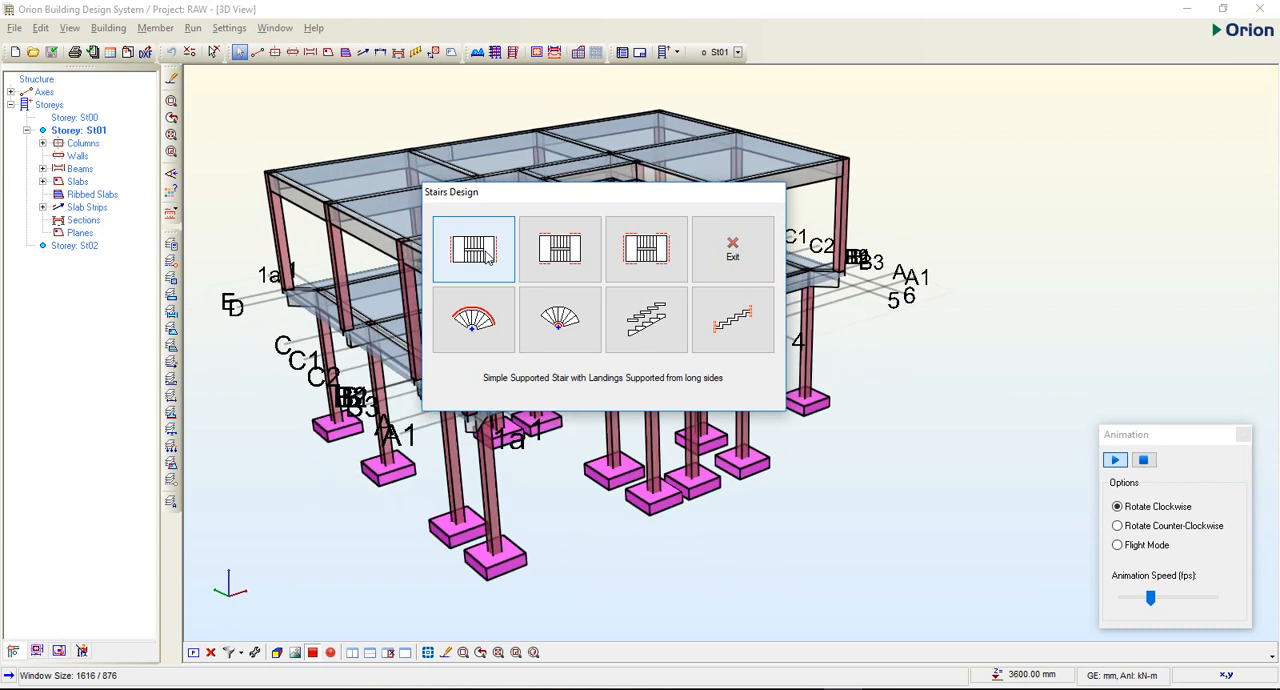
left_click(487, 255)
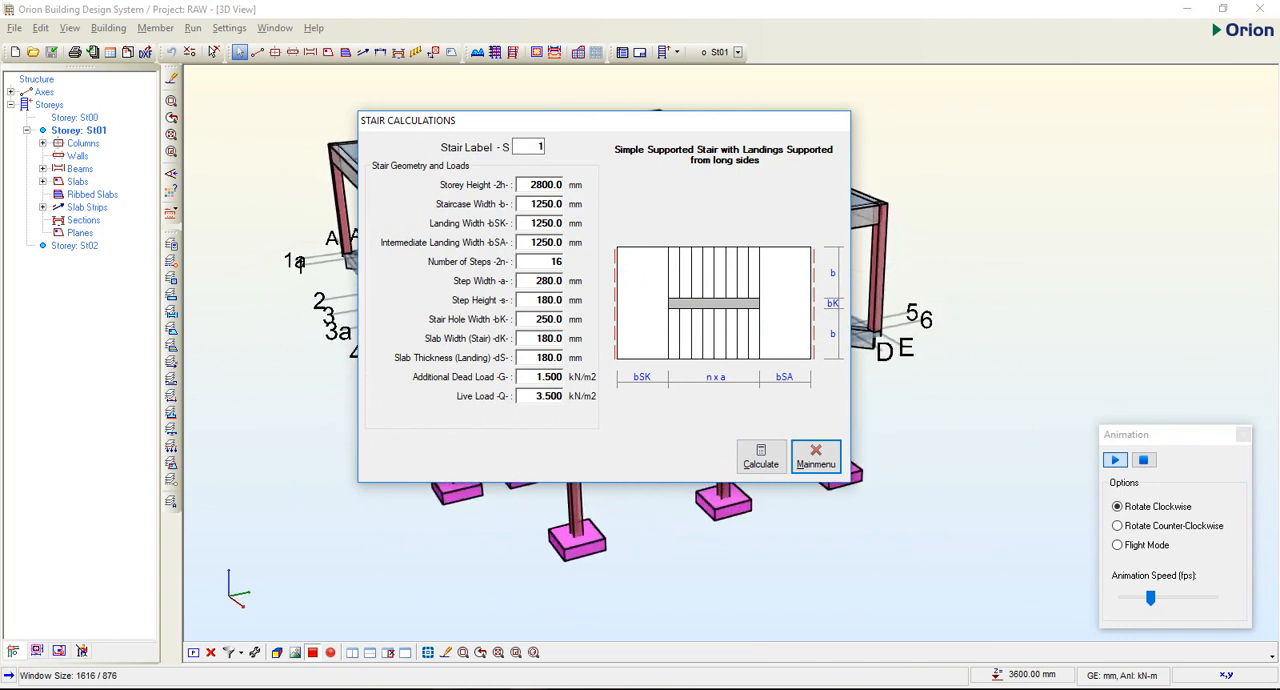
Switch to Photoshop and go through the staircase images to the Stair type 5 open-well stair slide.
mouse_move(764, 688)
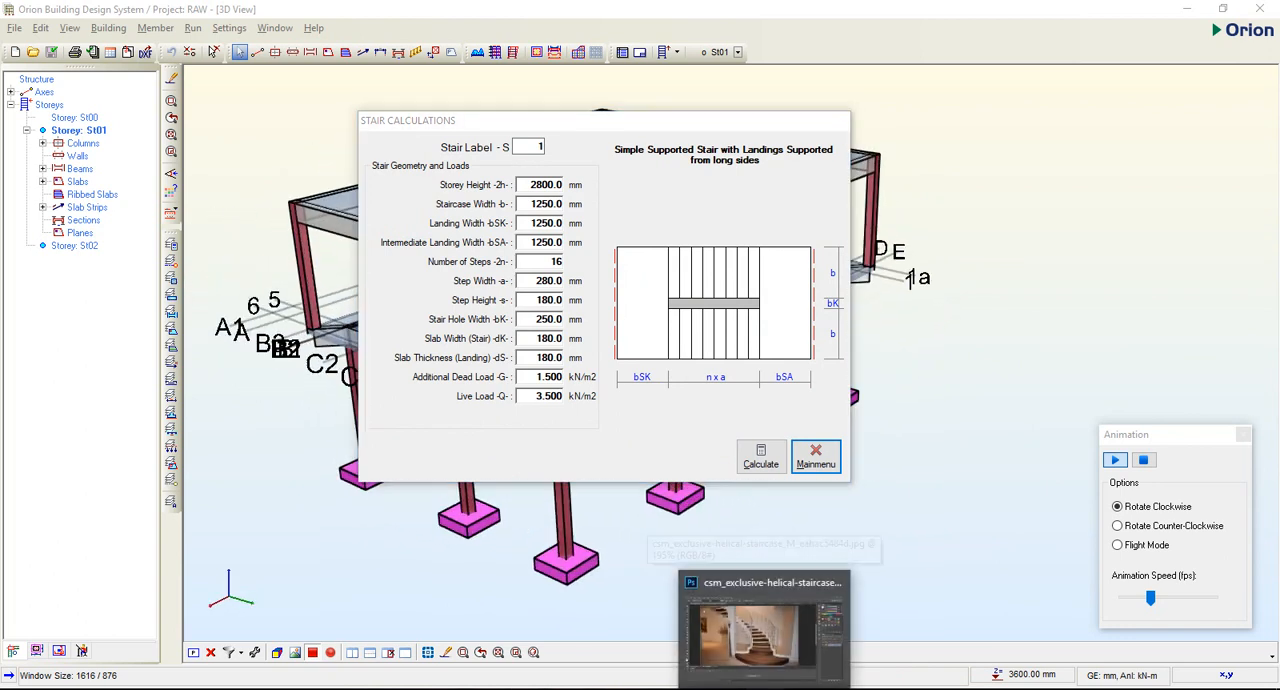
left_click(764, 688)
left_click(363, 59)
left_click(582, 59)
left_click(745, 57)
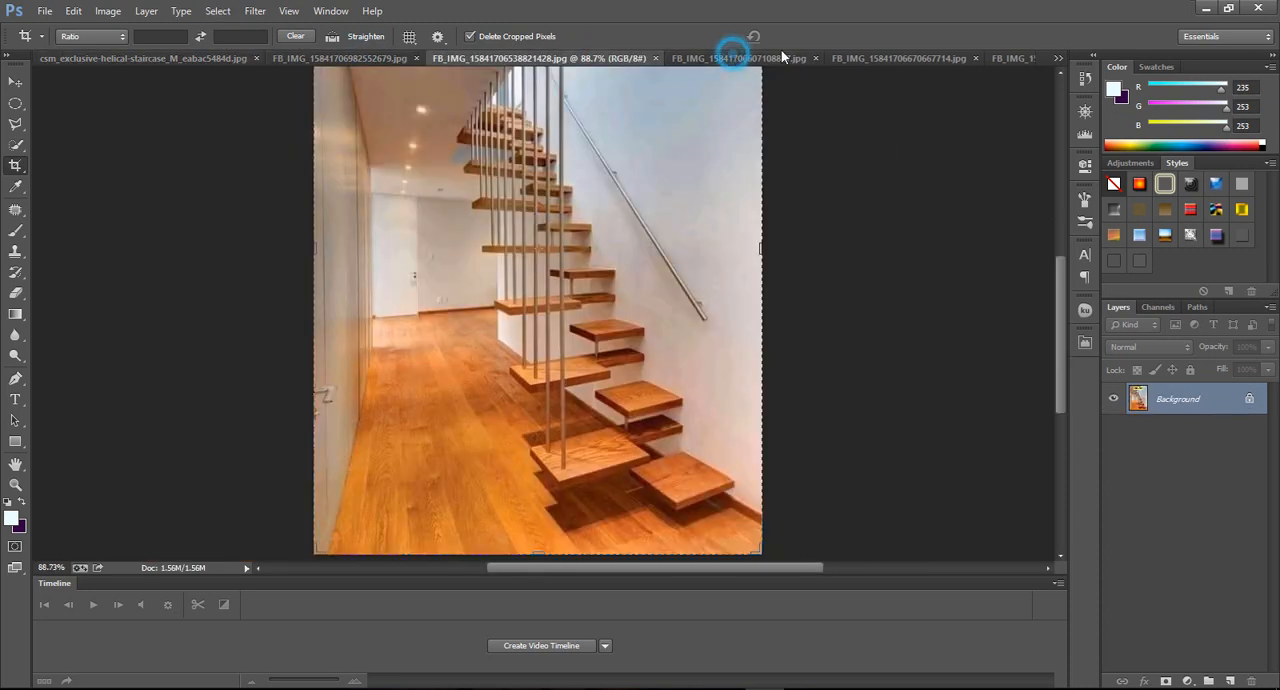
left_click(1024, 56)
left_click(1059, 58)
left_click(864, 62)
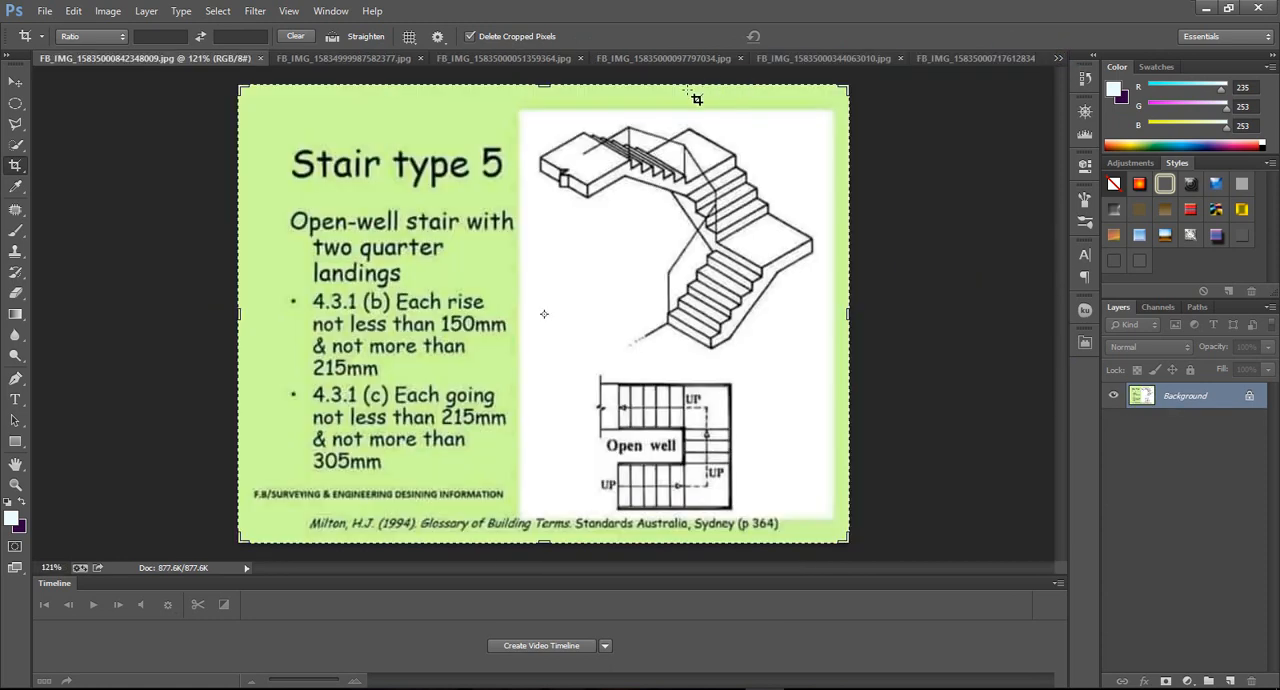
Examine the Stair type 1 slide on the straight flight stair, discarding any crop preview.
left_click(400, 58)
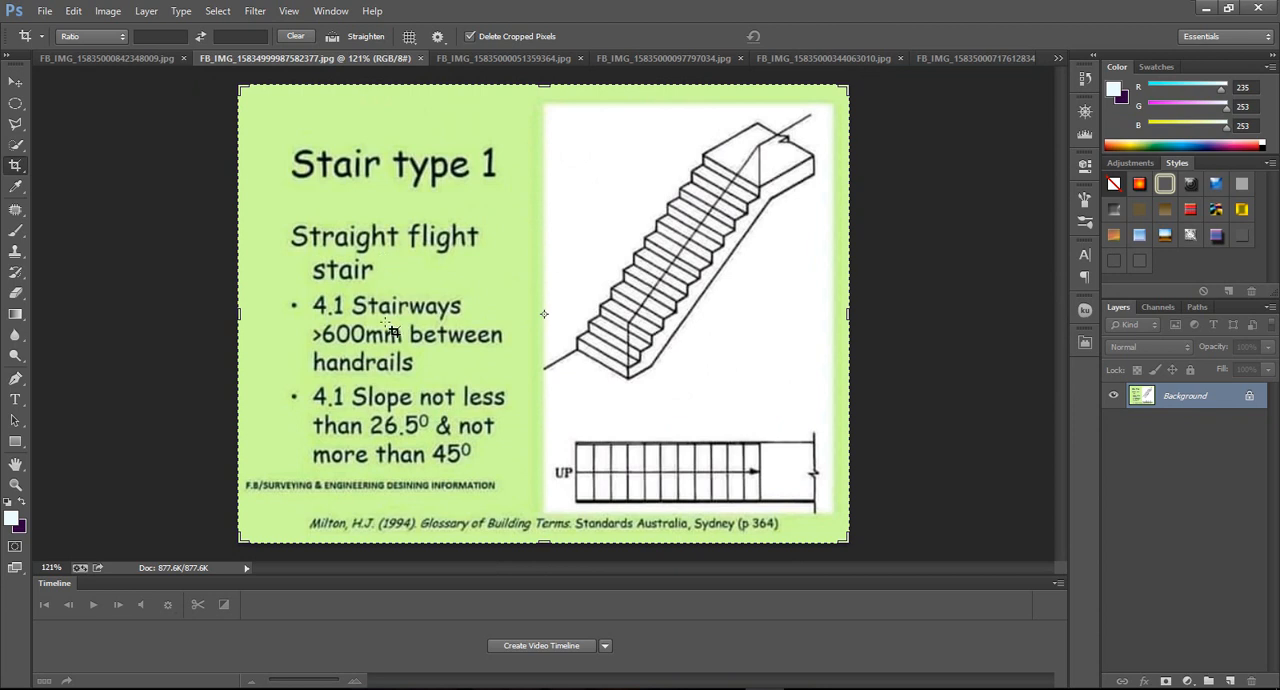
scroll(437, 372, "up", 1, "alt")
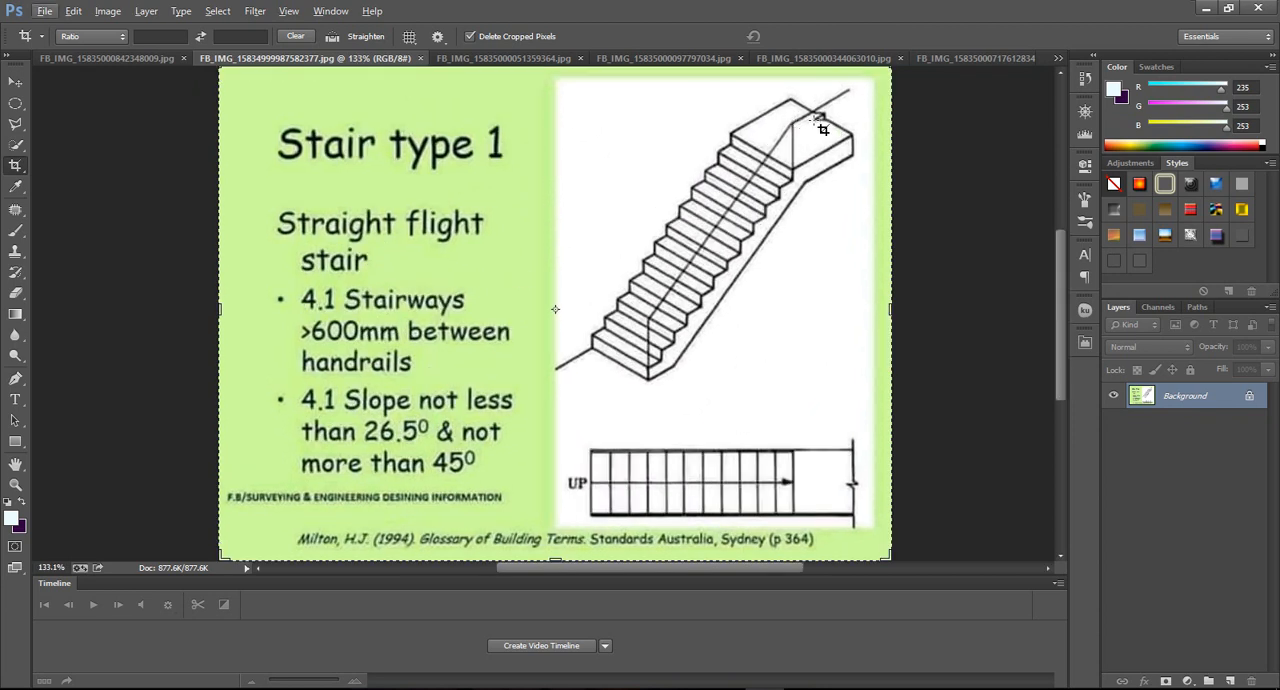
left_click_drag(812, 91, 849, 139)
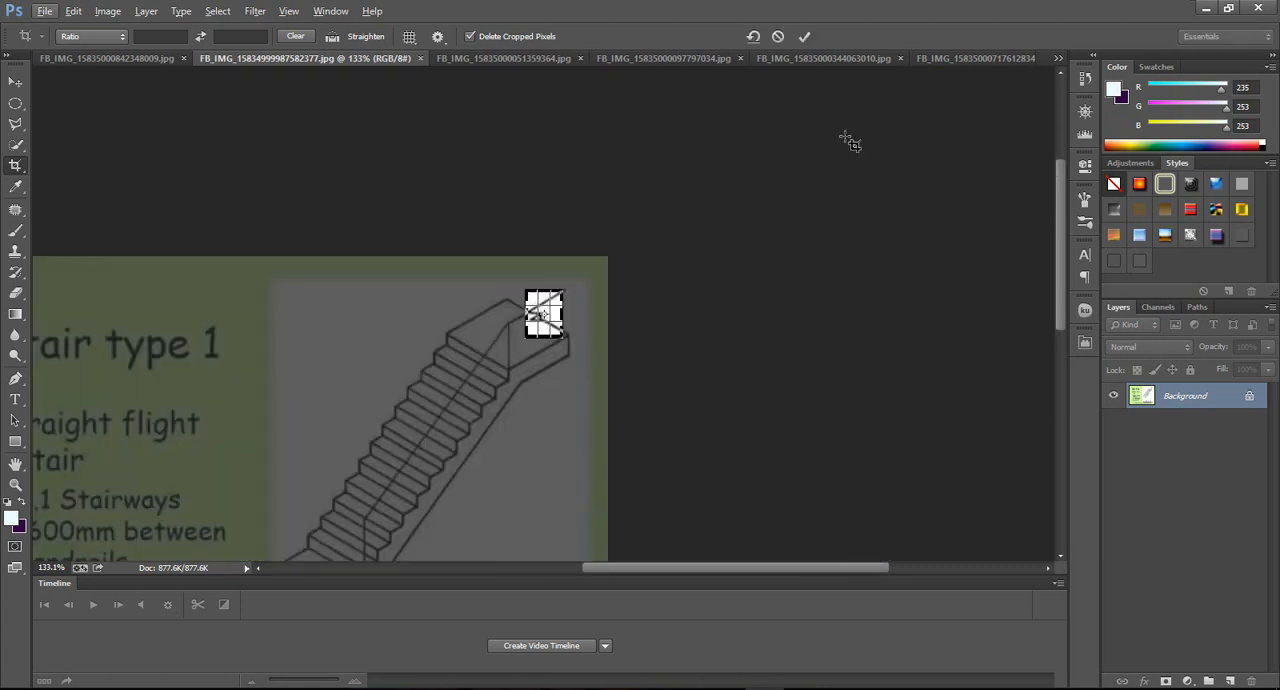
left_click(777, 37)
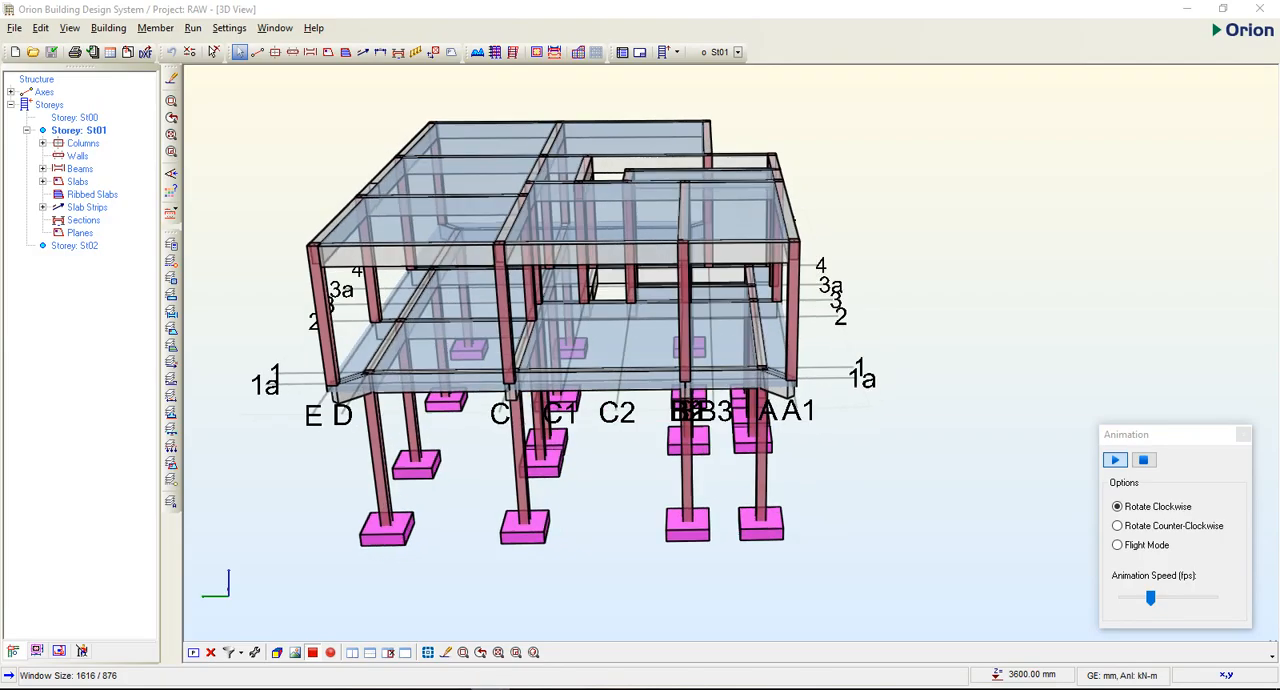
Bring Orion's Stair Calculations dialog in front of the Stair type 1 slide to view them together.
key("alt+Tab")
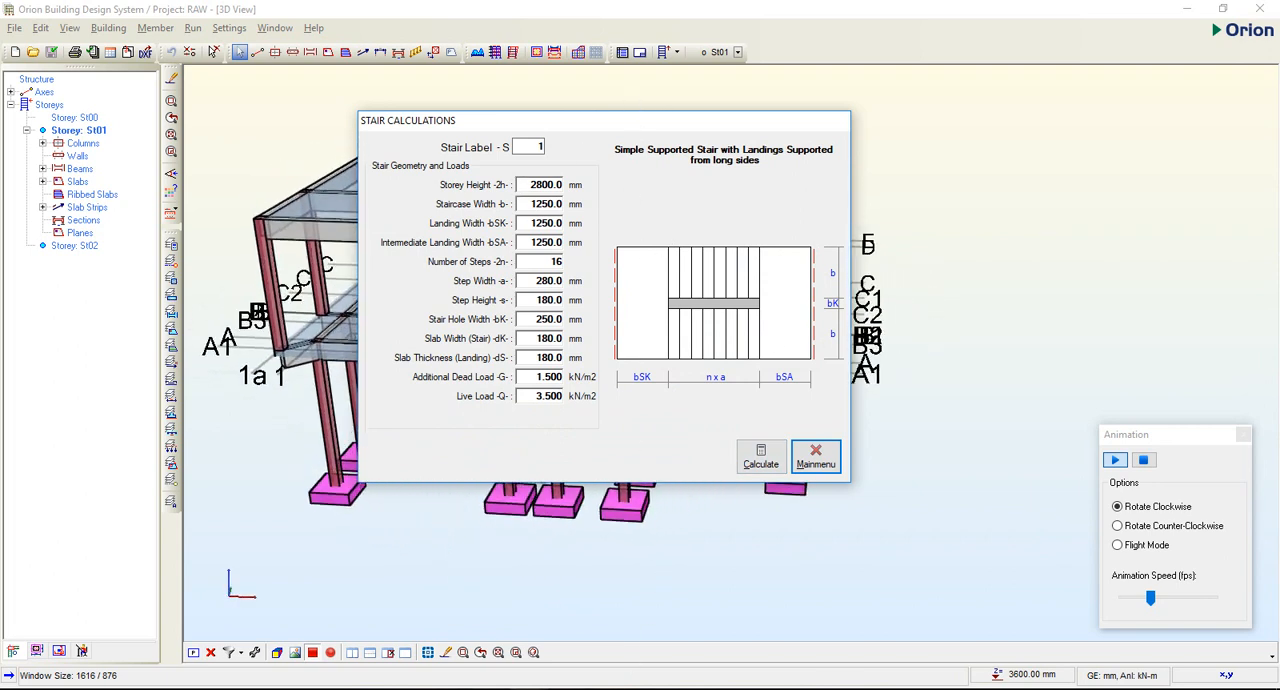
mouse_move(490, 688)
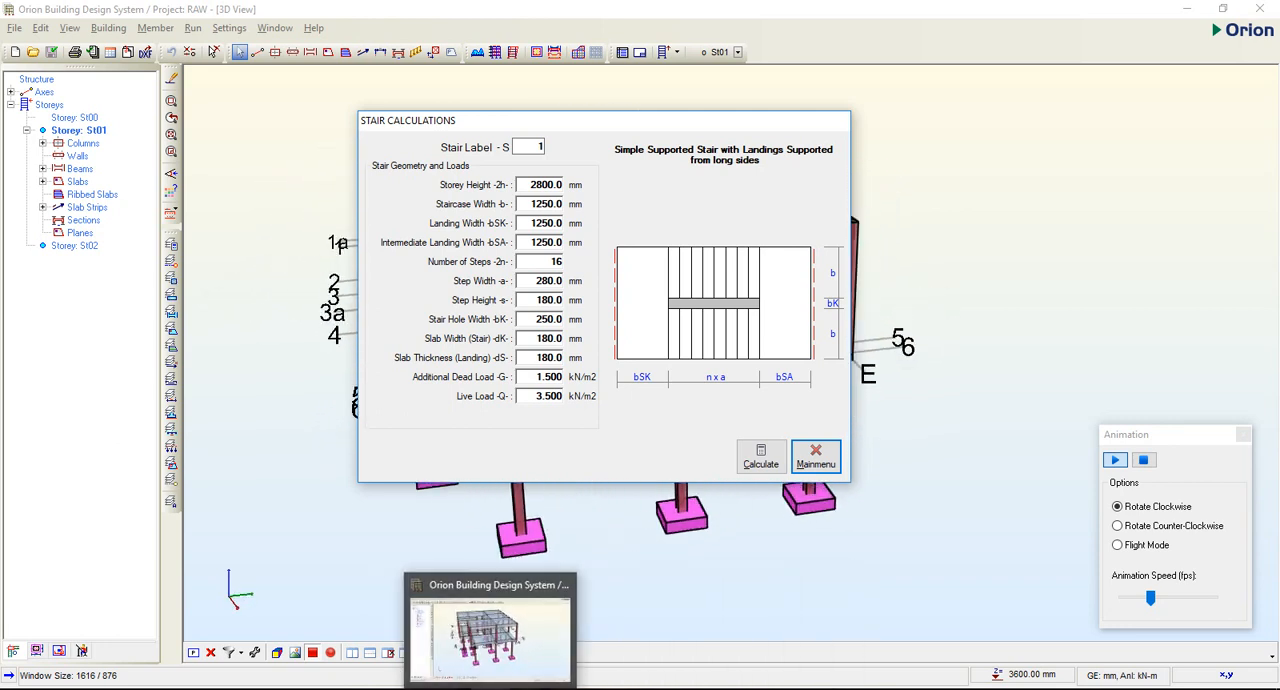
mouse_move(764, 688)
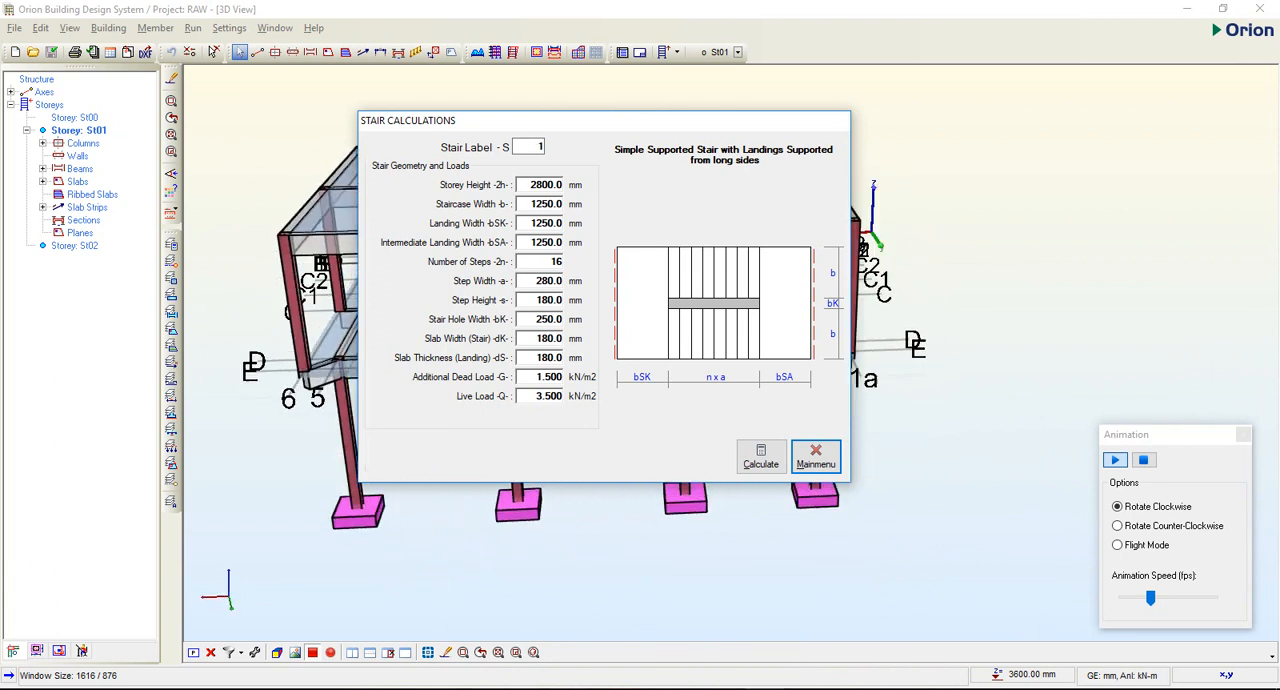
left_click(764, 688)
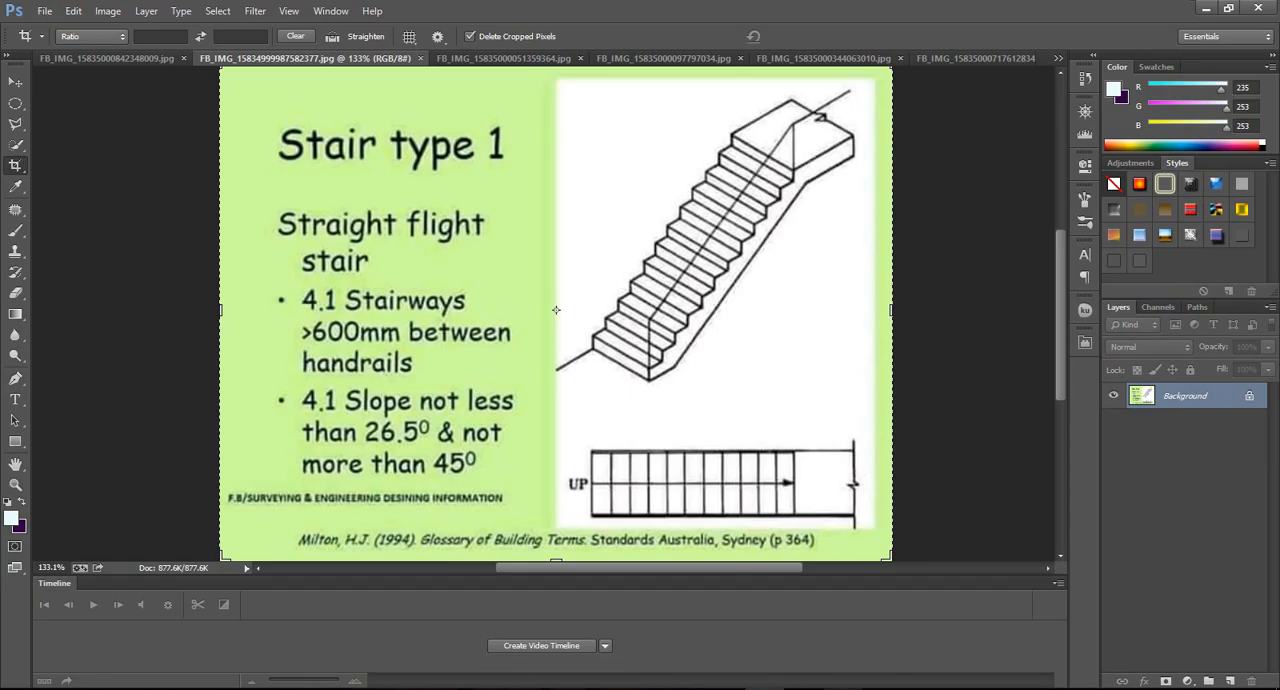
left_click(843, 689)
left_click_drag(644, 115, 770, 158)
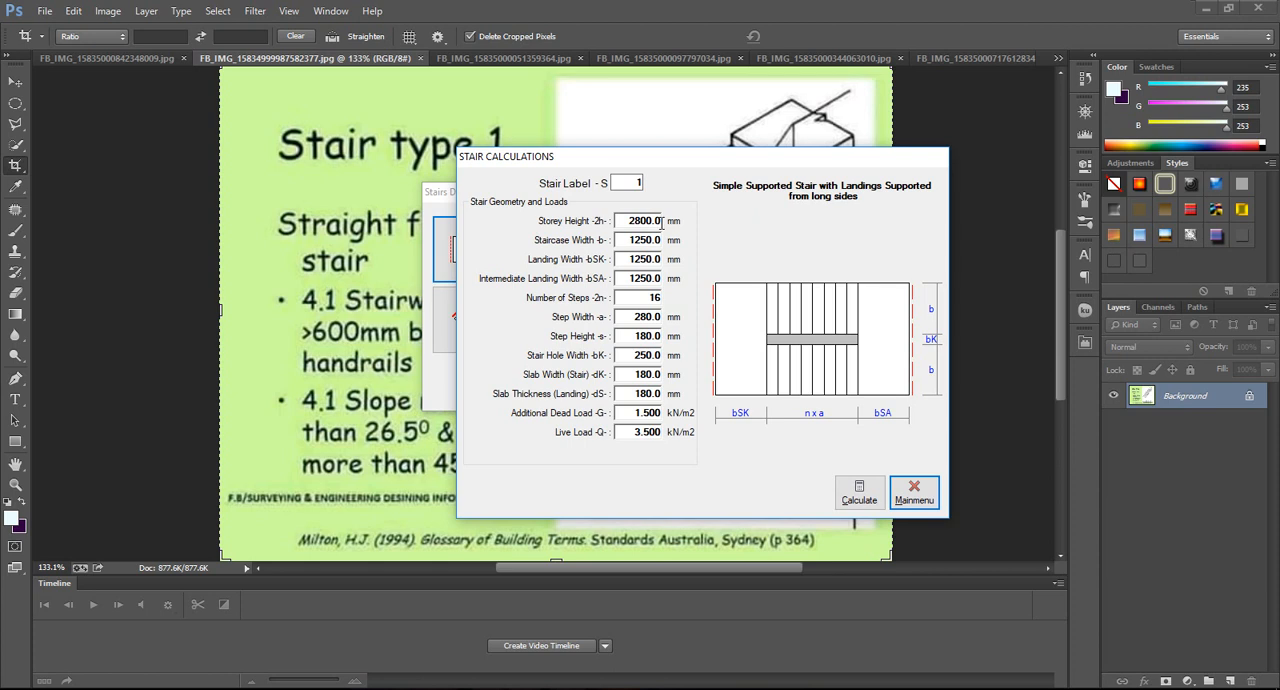
Return to the Orion main window and move the Stair Calculations dialog aside to uncover the stair type choices.
mouse_move(843, 688)
mouse_move(804, 688)
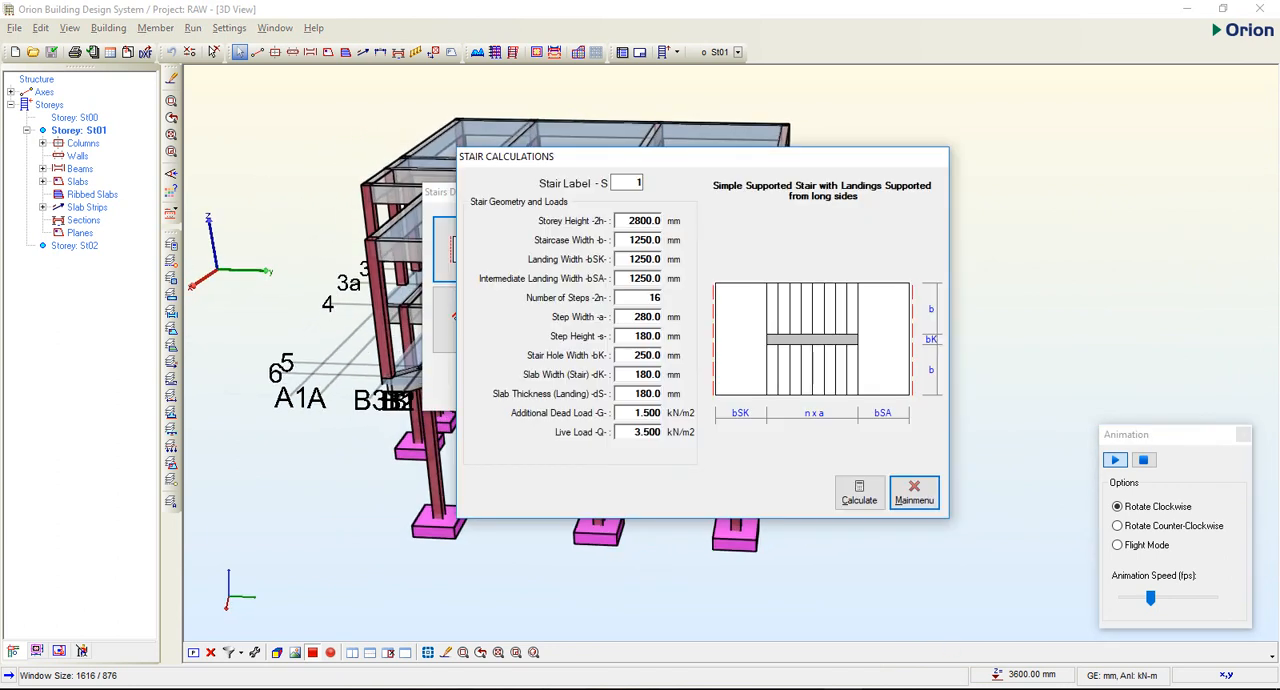
left_click_drag(723, 162, 904, 162)
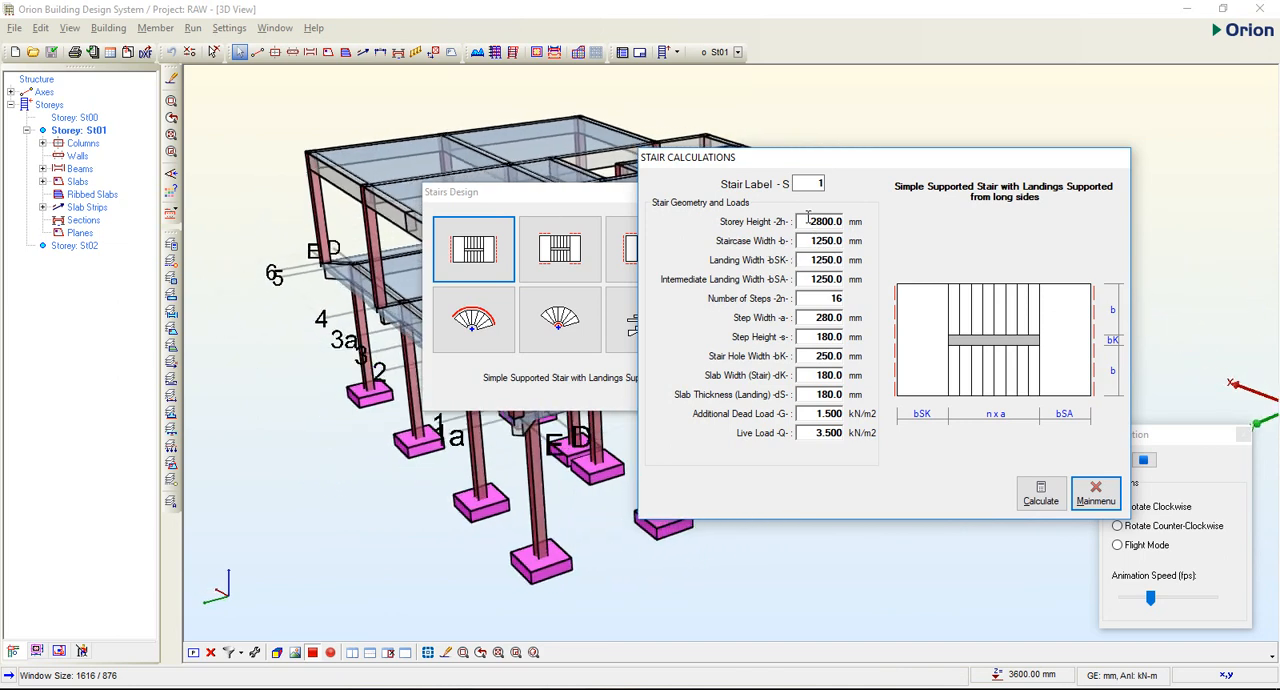
Set the stair's storey height to 3000 mm.
left_click(804, 221)
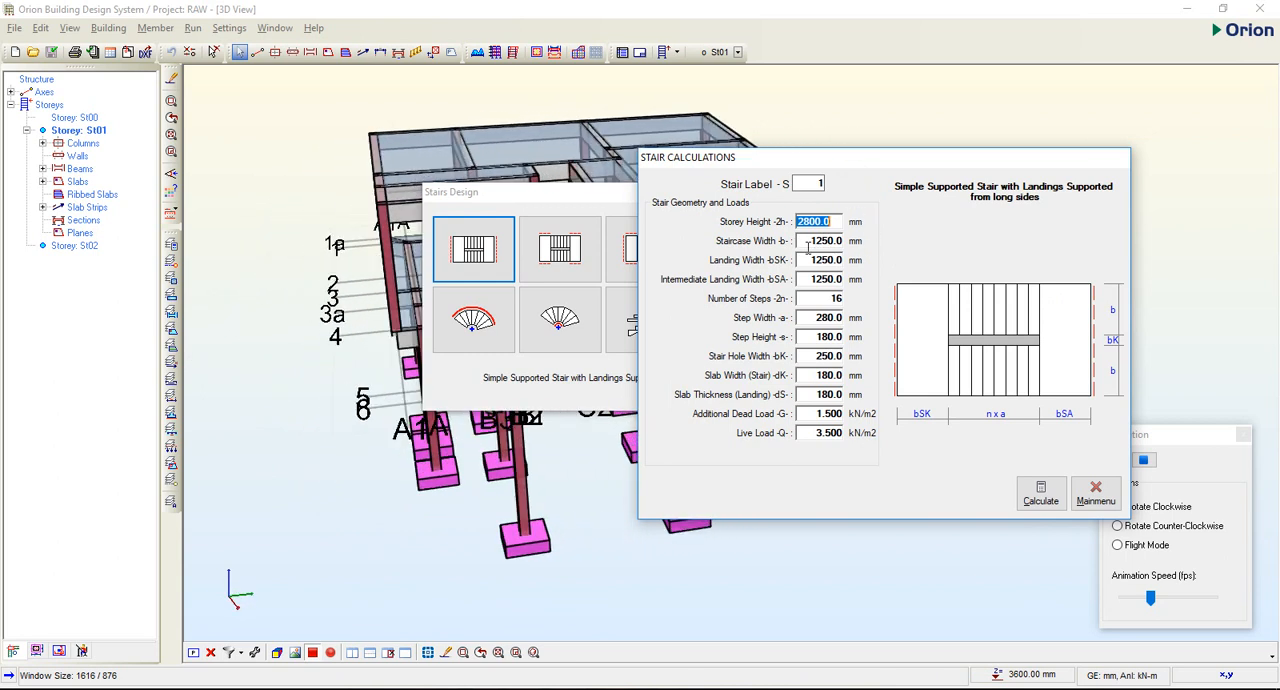
left_click(841, 241)
left_click(872, 230)
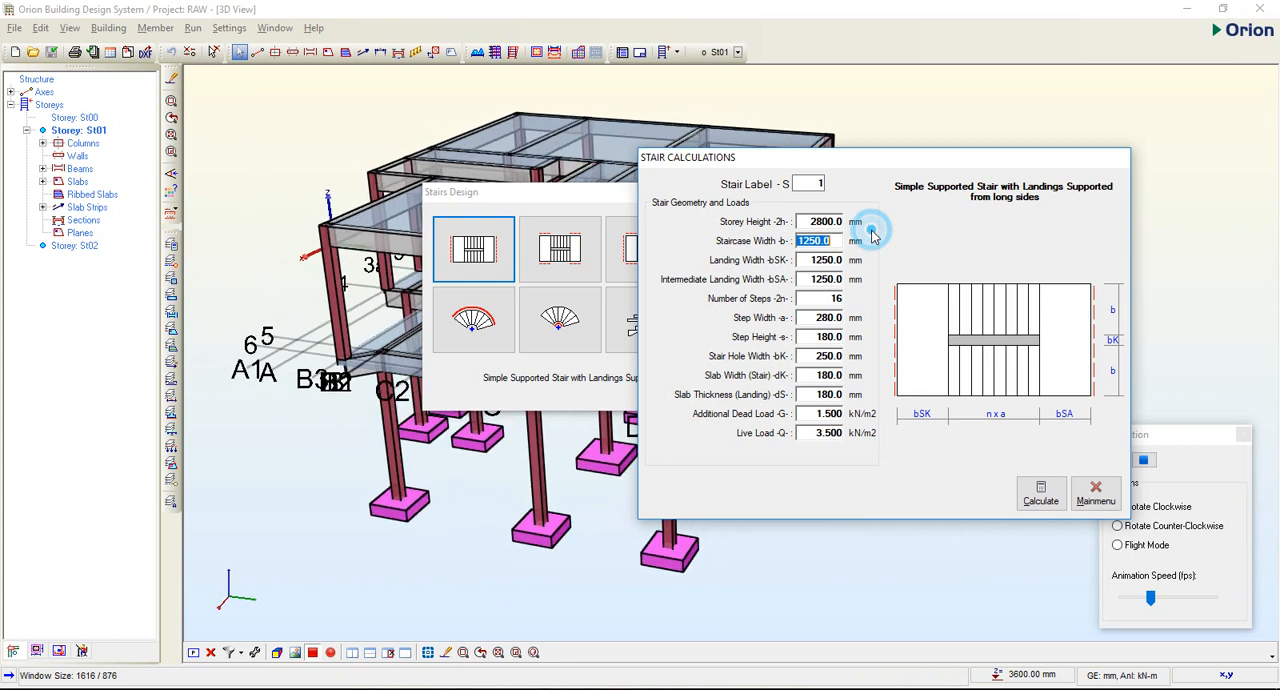
left_click(824, 222)
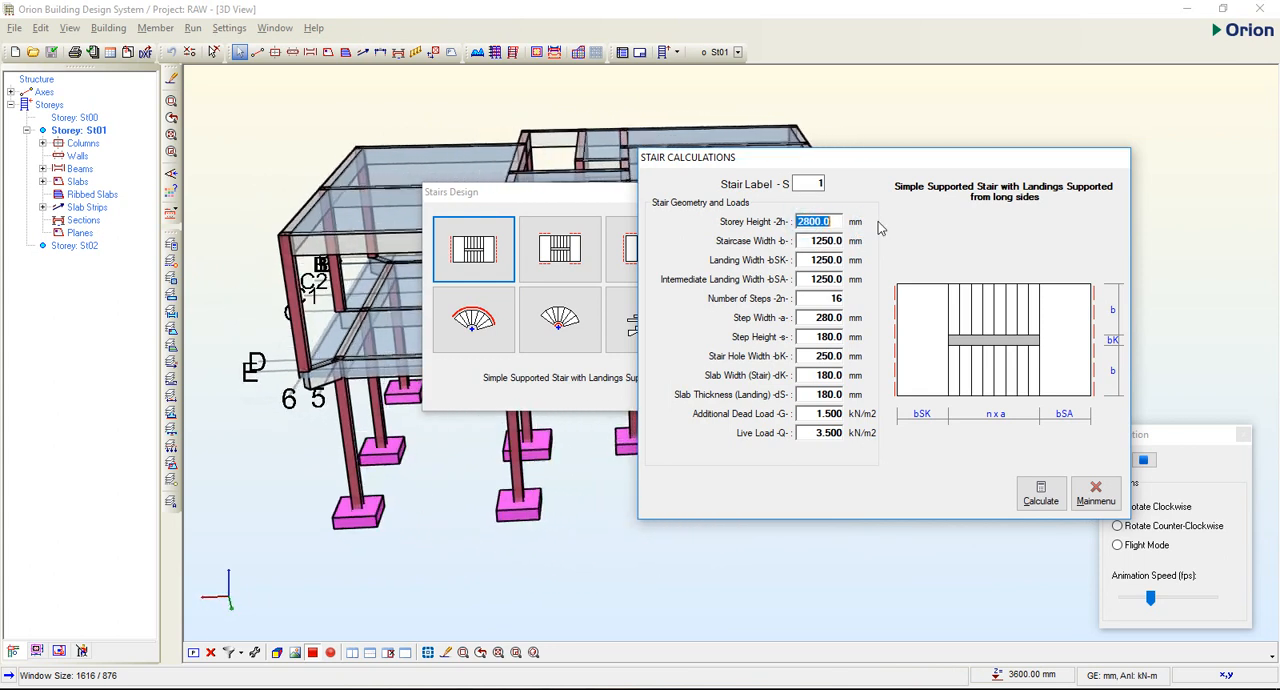
type("3000")
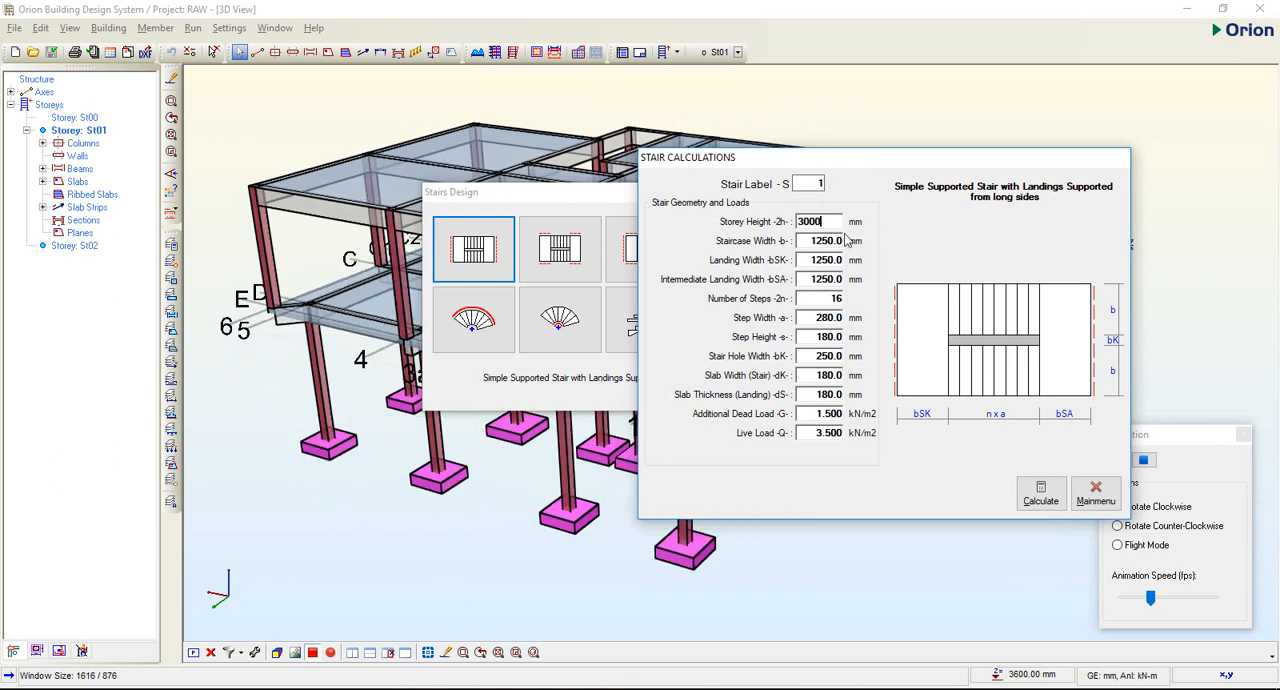
left_click(835, 238)
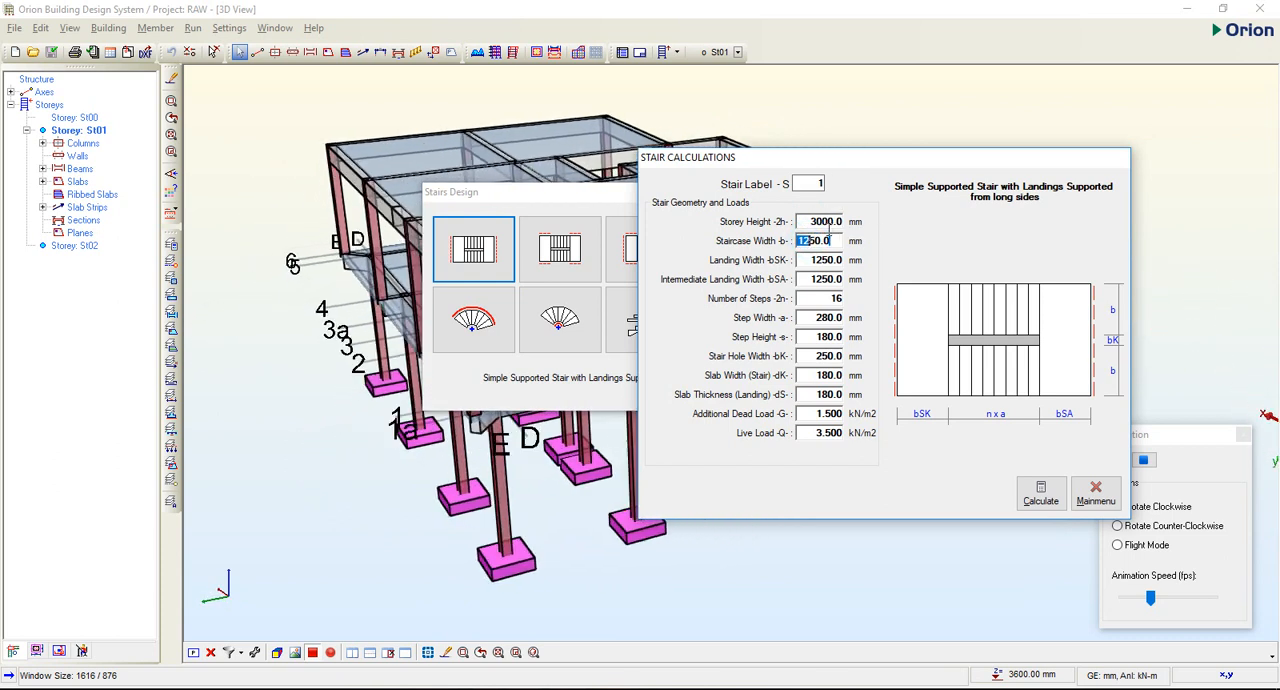
Set the staircase width and the landing width to 1500 mm each.
type("1500")
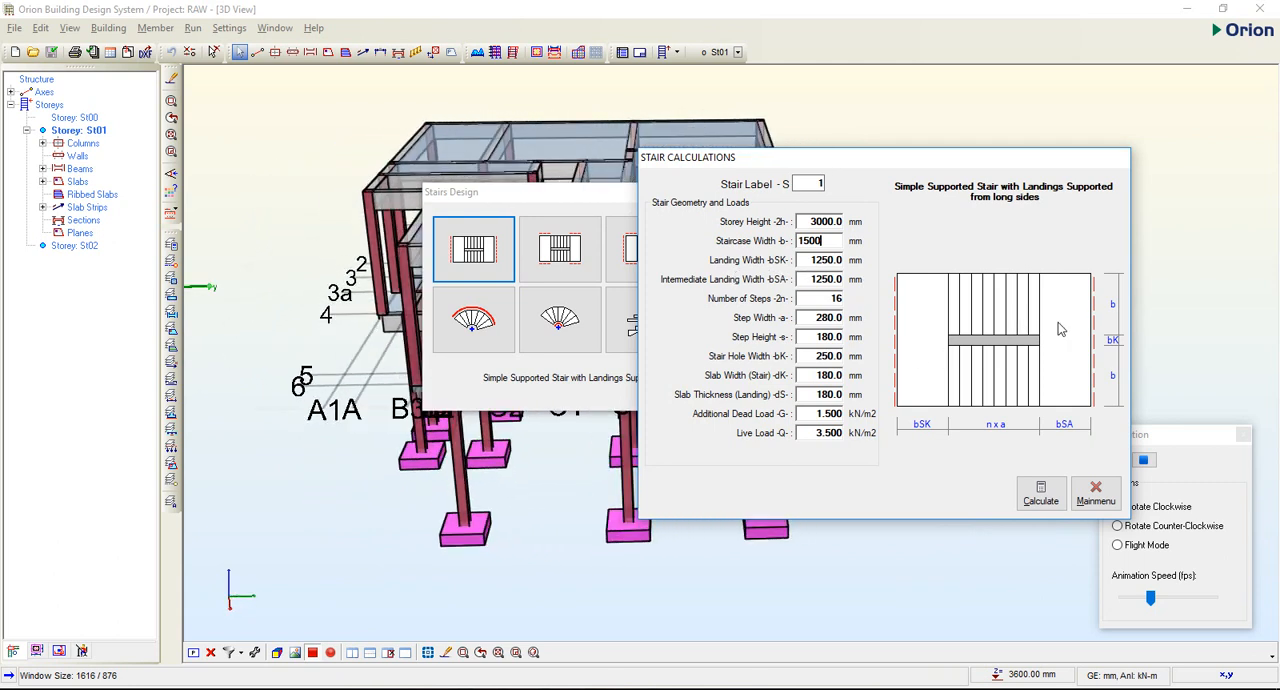
left_click(1064, 286)
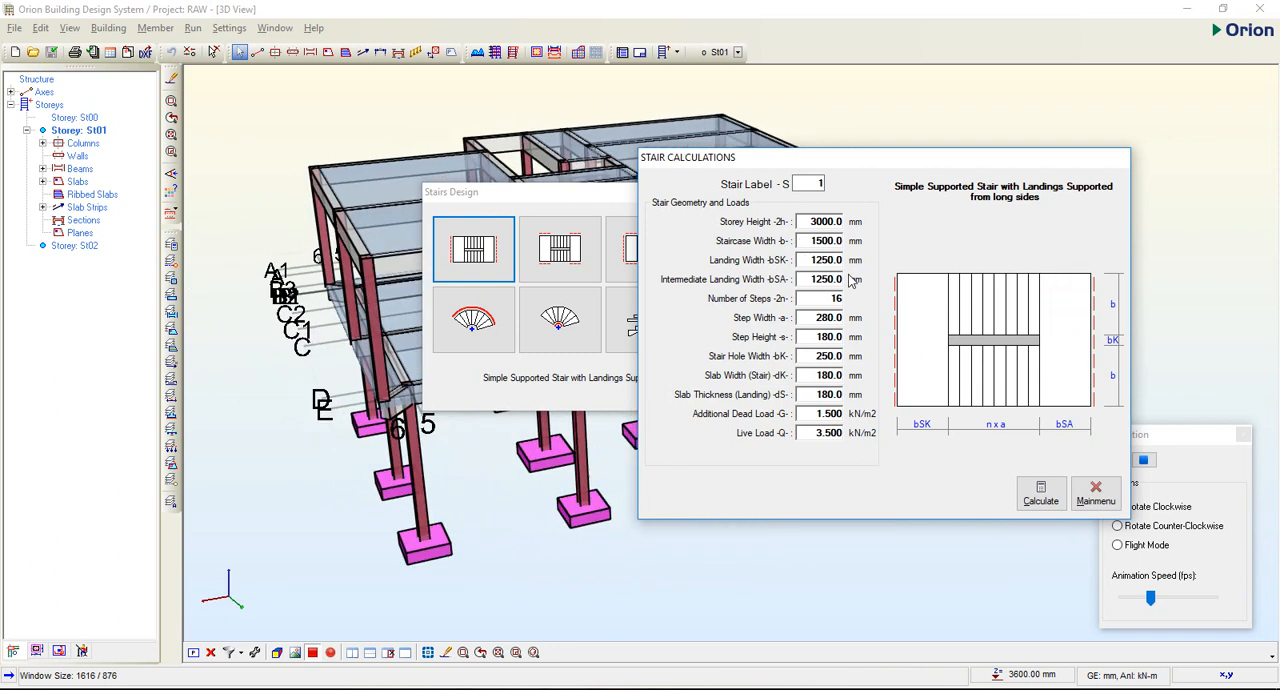
left_click(815, 260)
type("1500")
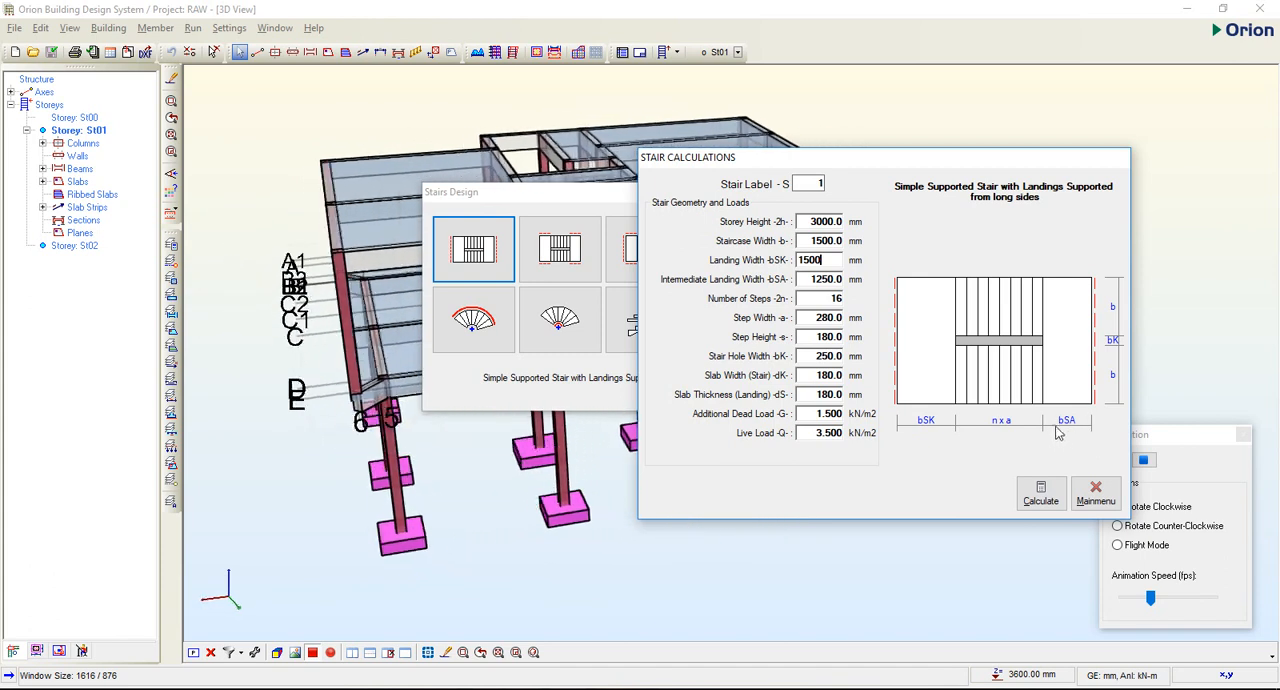
left_click(1072, 380)
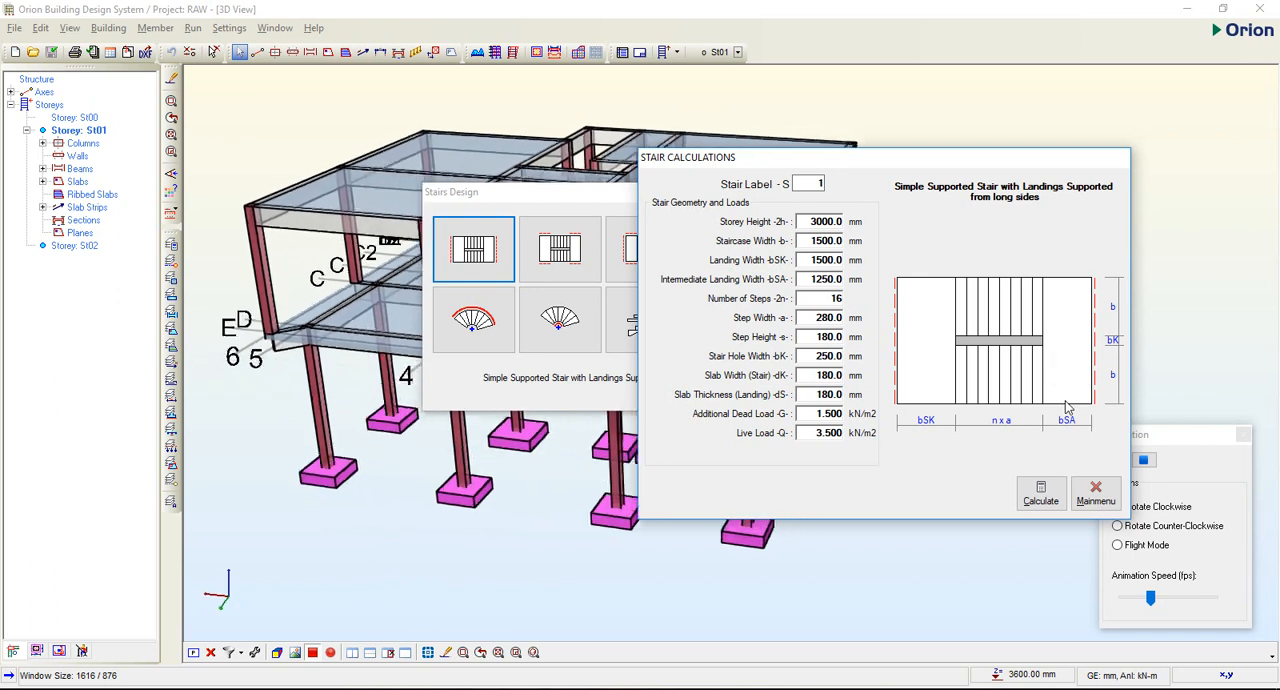
Set the intermediate landing width to 1500 mm.
double_click(826, 279)
type("1500")
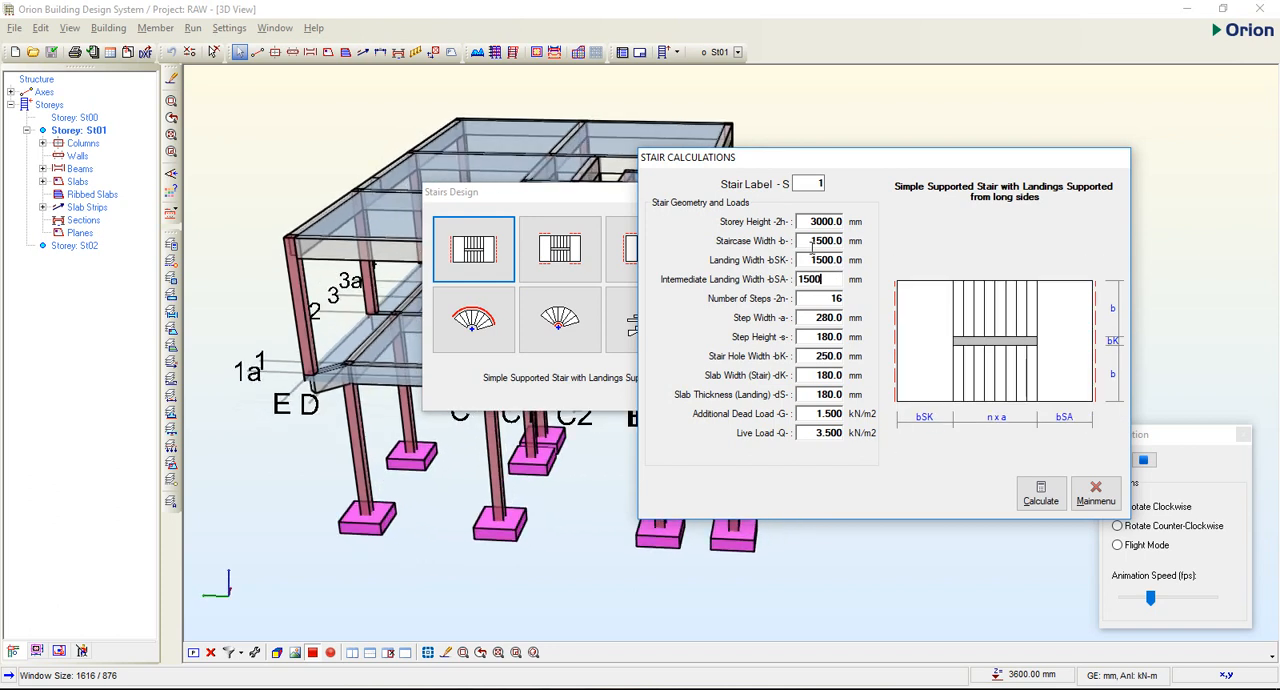
left_click(890, 252)
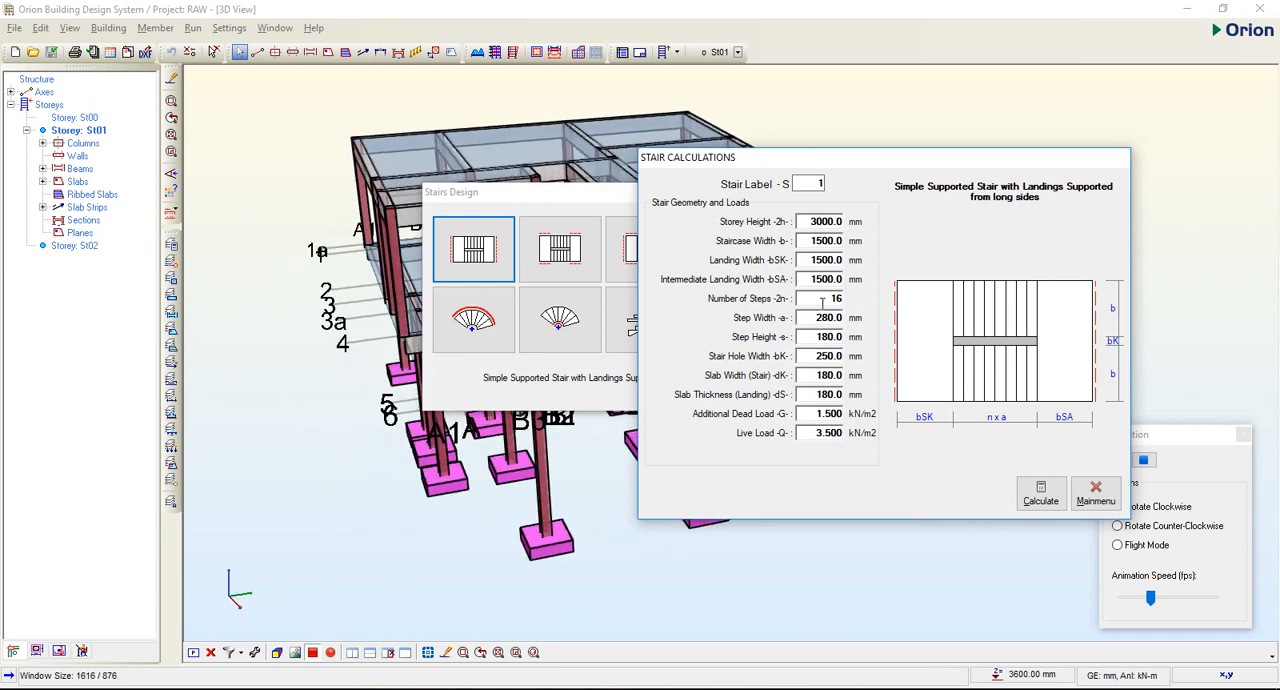
left_click(822, 301)
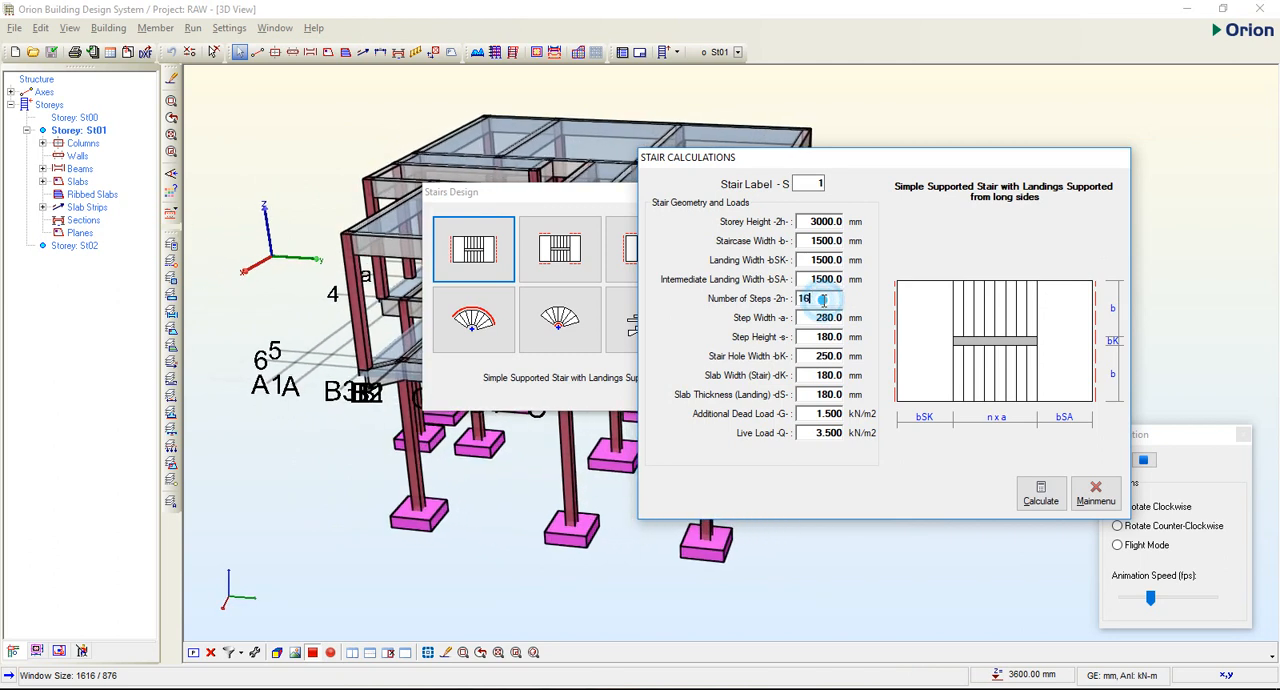
double_click(808, 298)
left_click(828, 300)
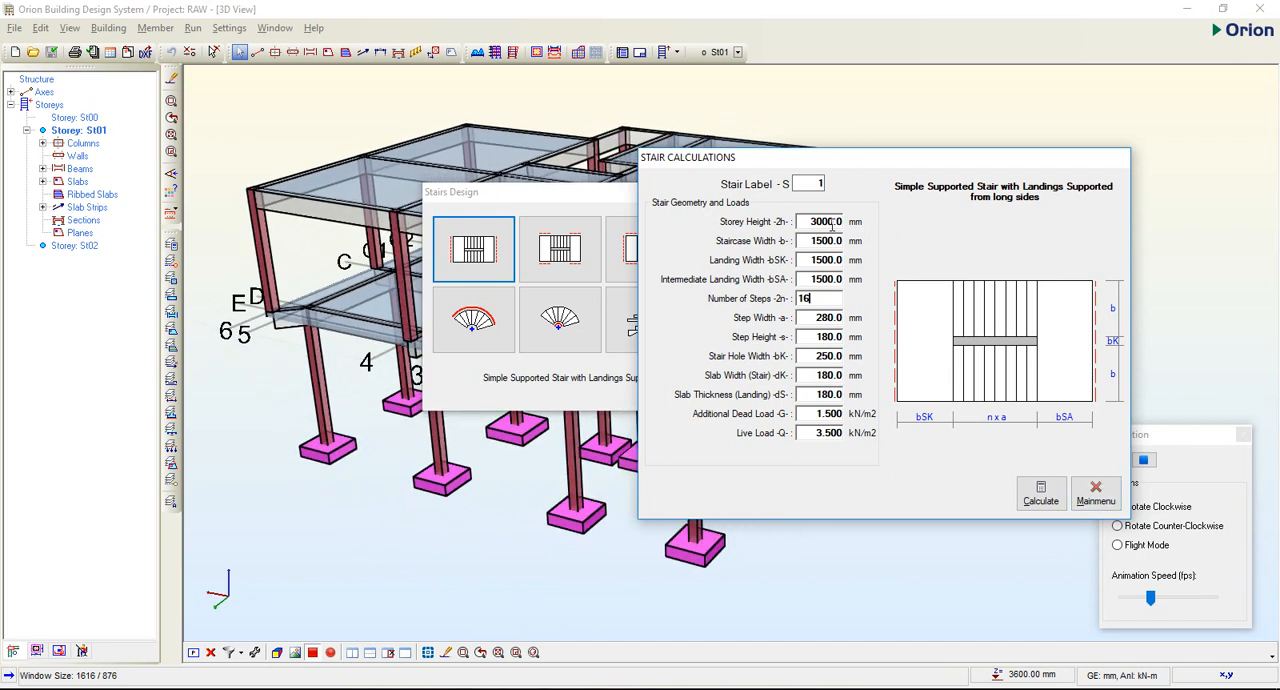
Switch to Photoshop and examine the steps of the Stair type 1 drawing up close, discarding any crop preview.
key("Tab")
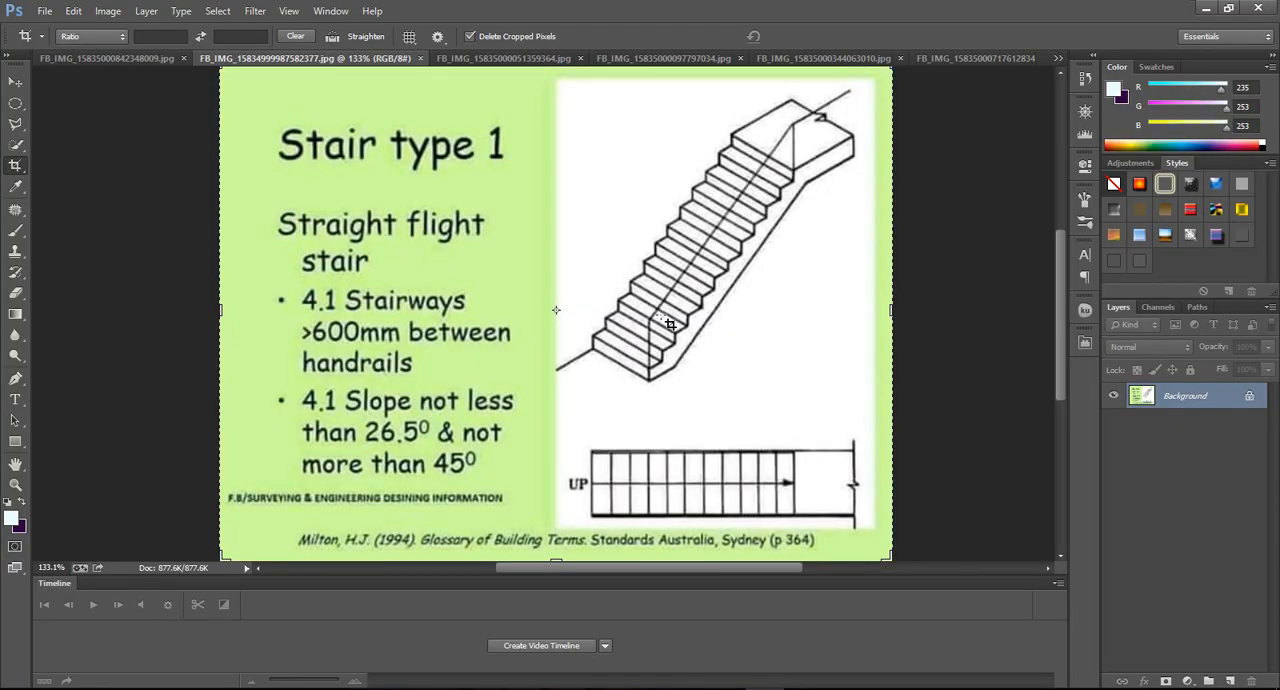
scroll(668, 324, "up", 5, "alt")
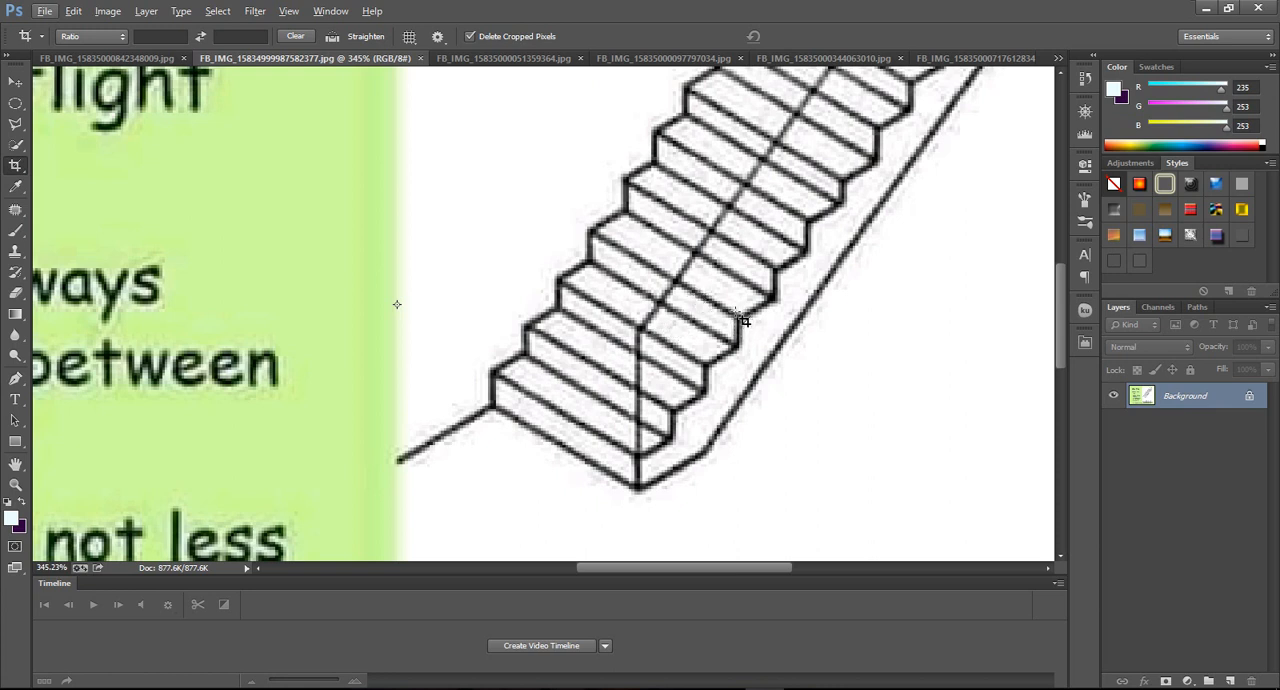
left_click_drag(742, 327, 948, 342)
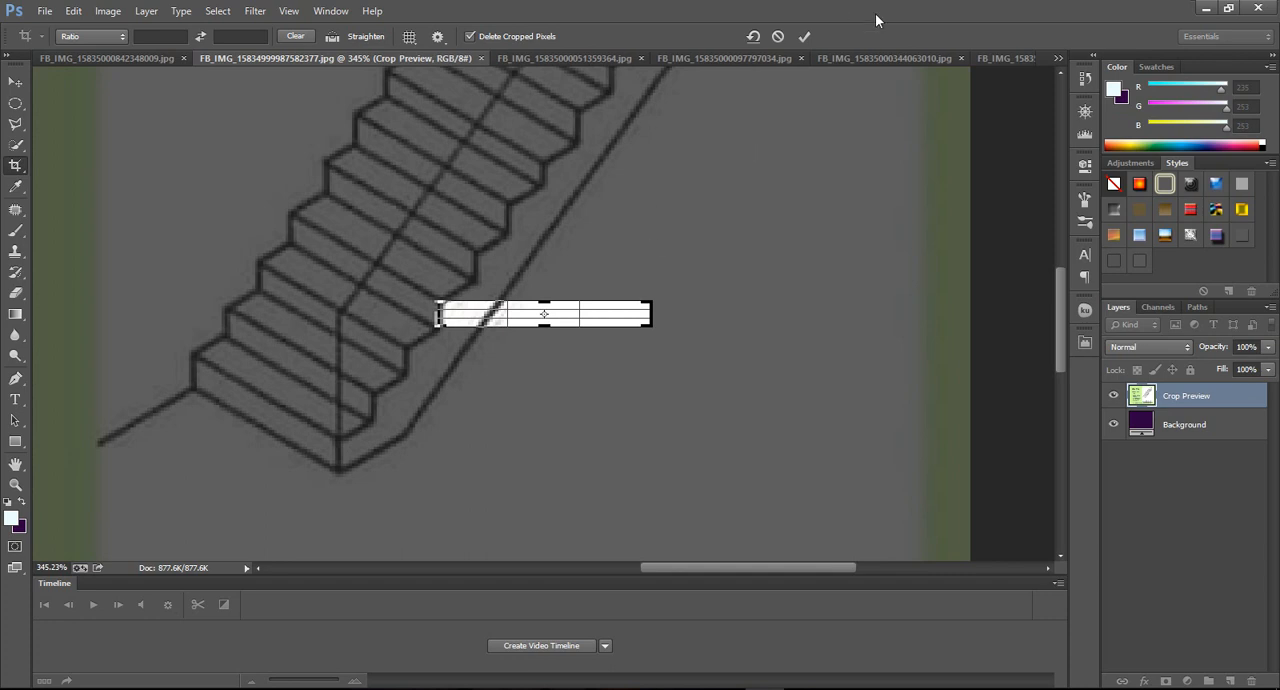
left_click(779, 36)
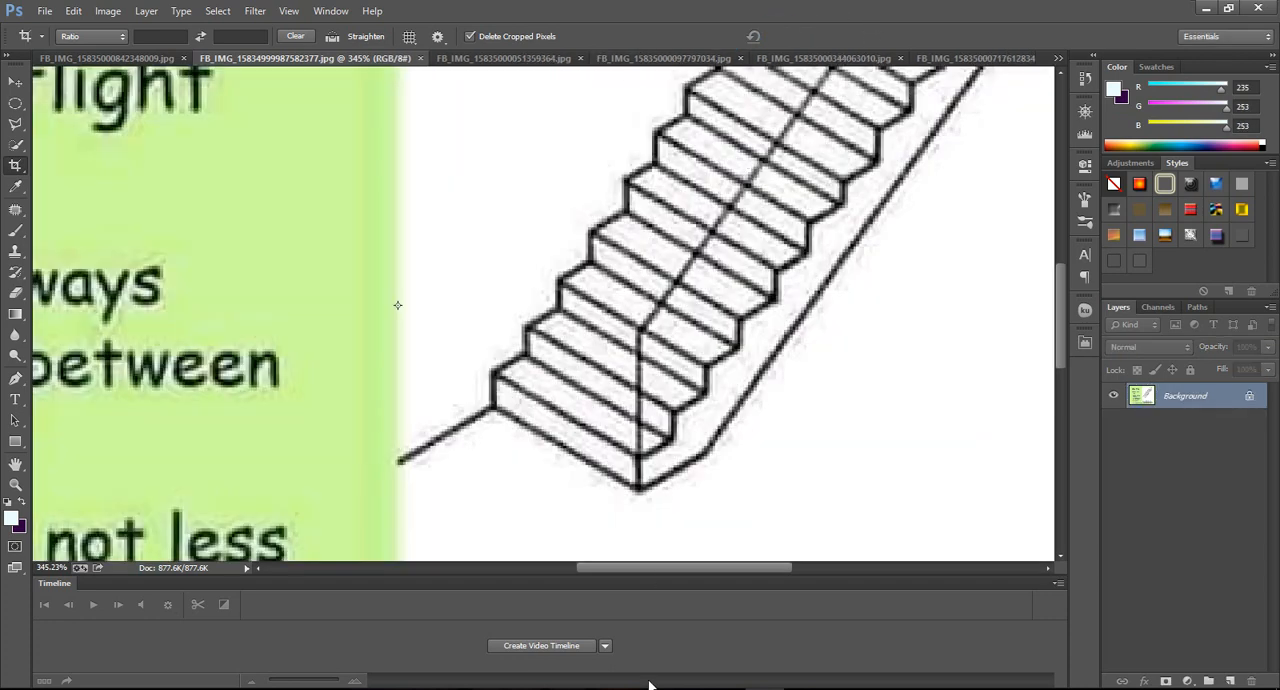
Return to Orion's Stair Calculations dialog, set the step height to 150 mm and open the step width for editing.
key("alt+Tab")
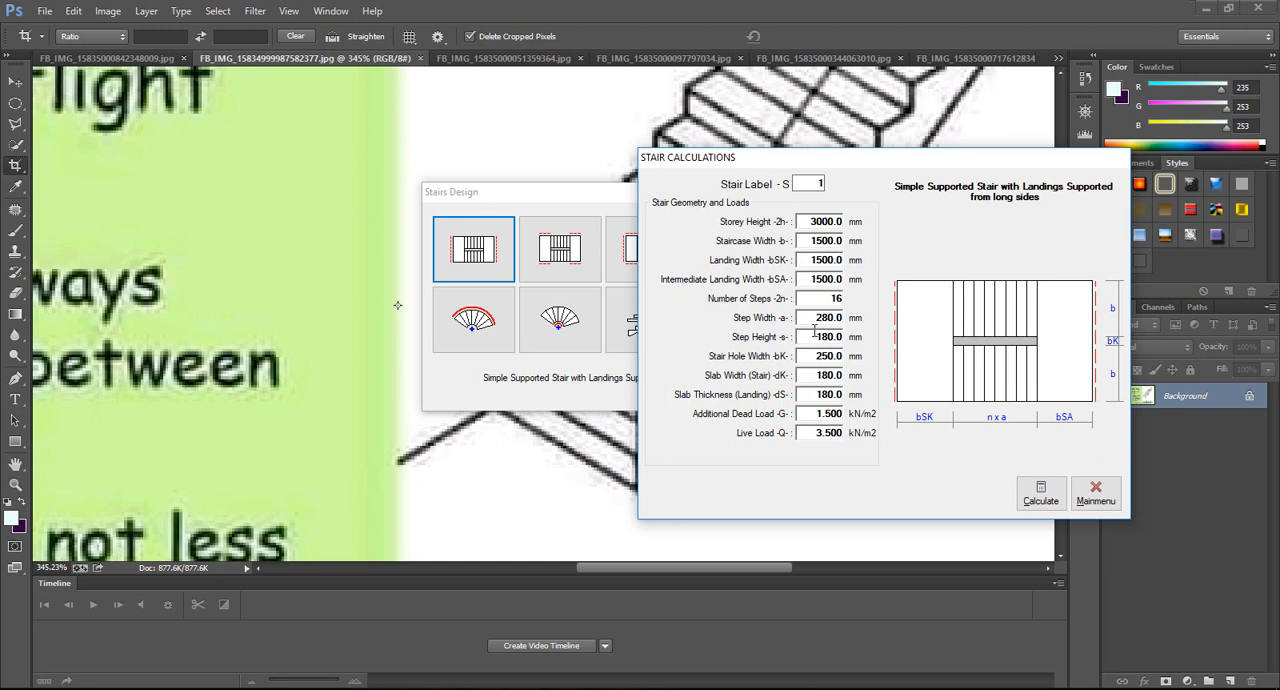
left_click_drag(810, 338, 880, 332)
left_click(890, 342)
double_click(814, 318)
Switch to Photoshop and examine the treads in the Stair type 1 drawing, cancelling the crop preview.
left_click(768, 688)
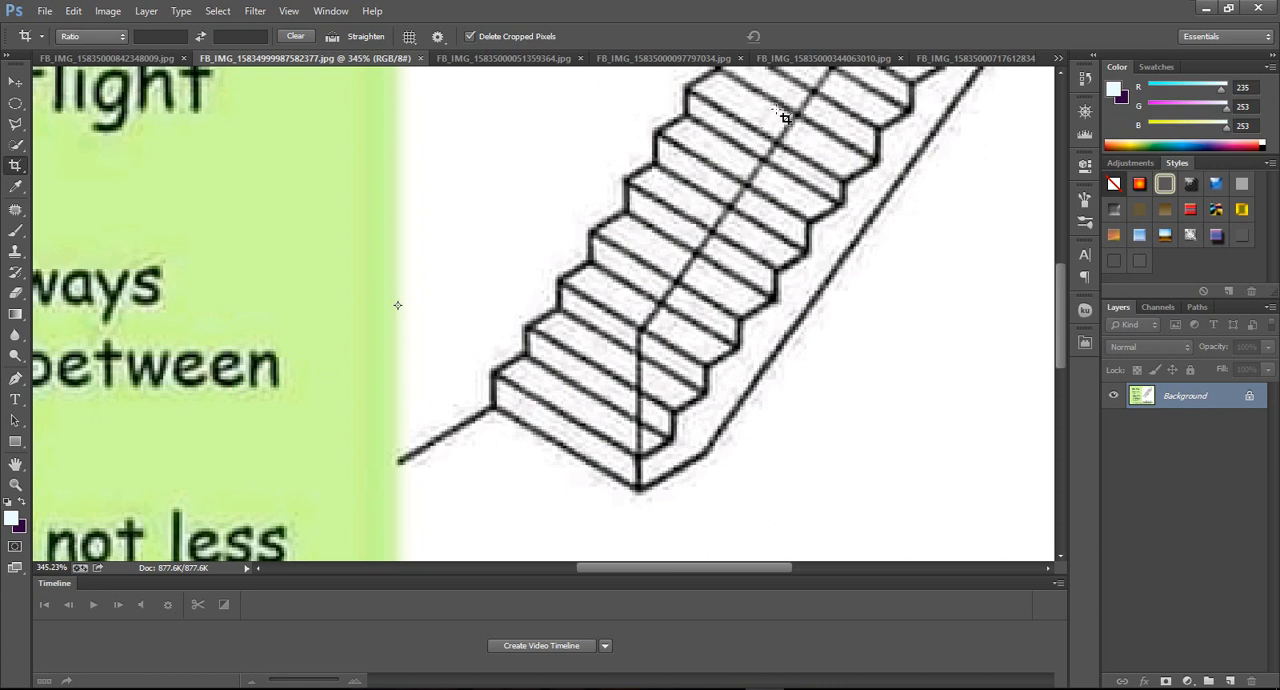
left_click(608, 357)
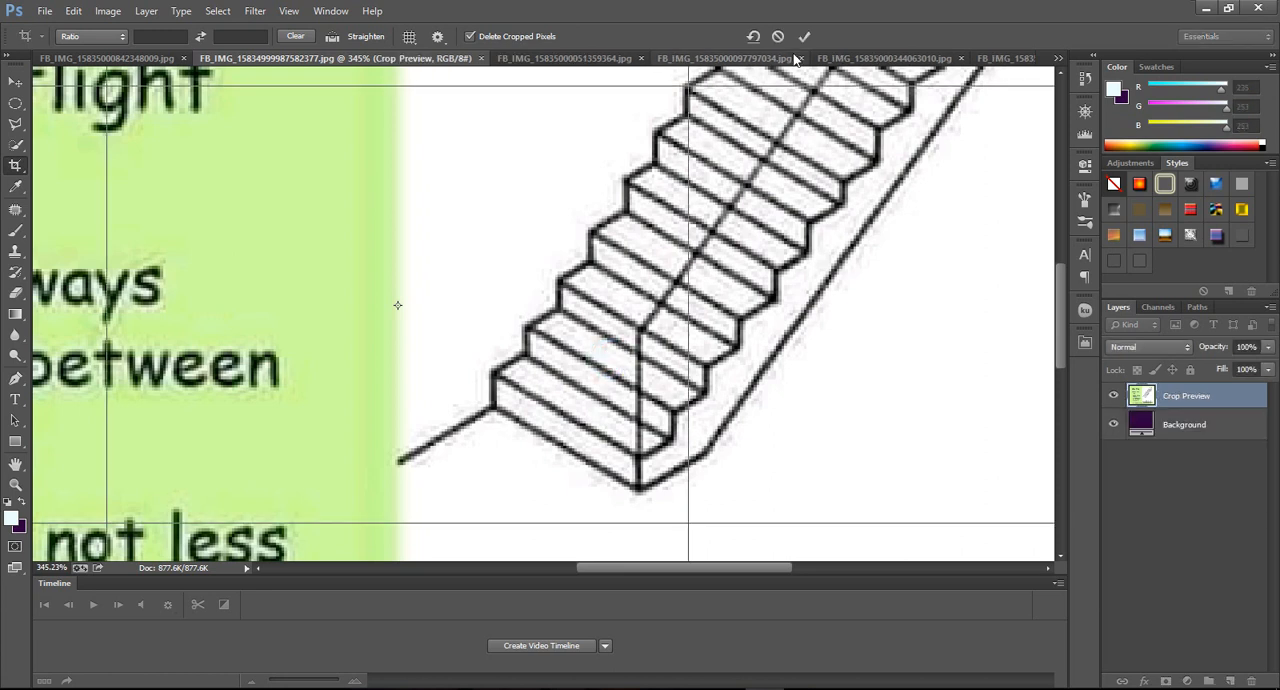
left_click(778, 36)
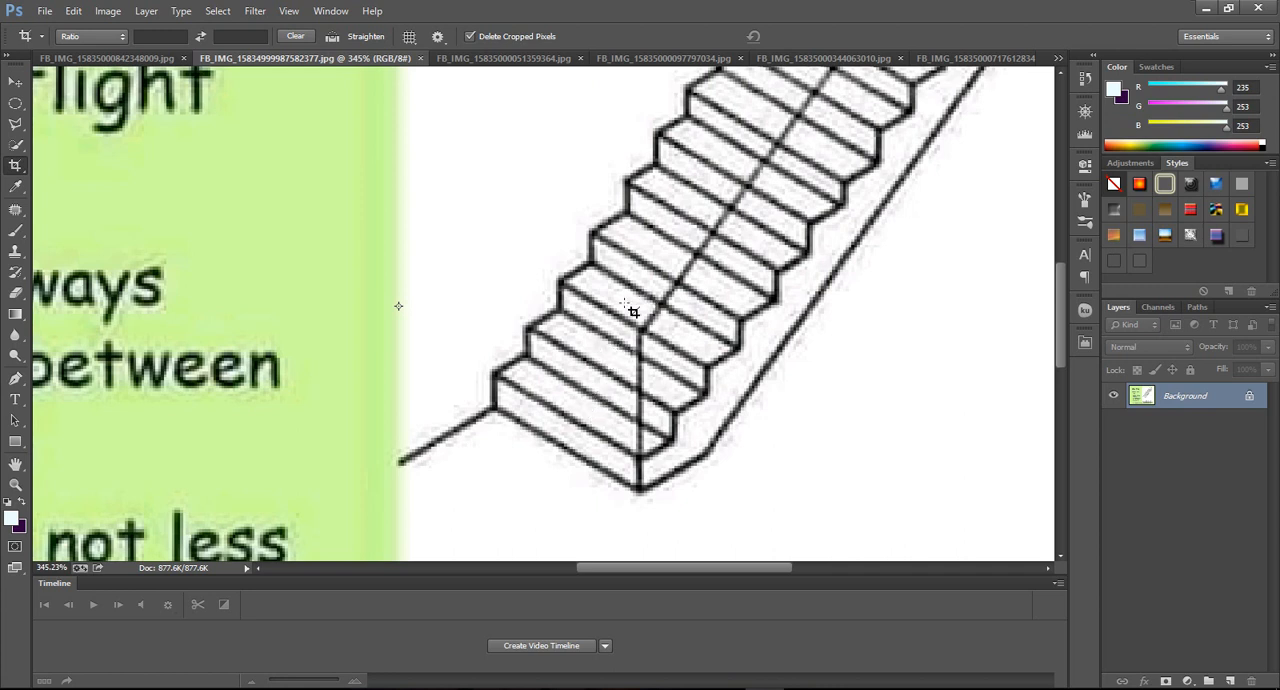
Examine the Stair type 2 slide on the straight two-flight stair with half-landing.
left_click(506, 58)
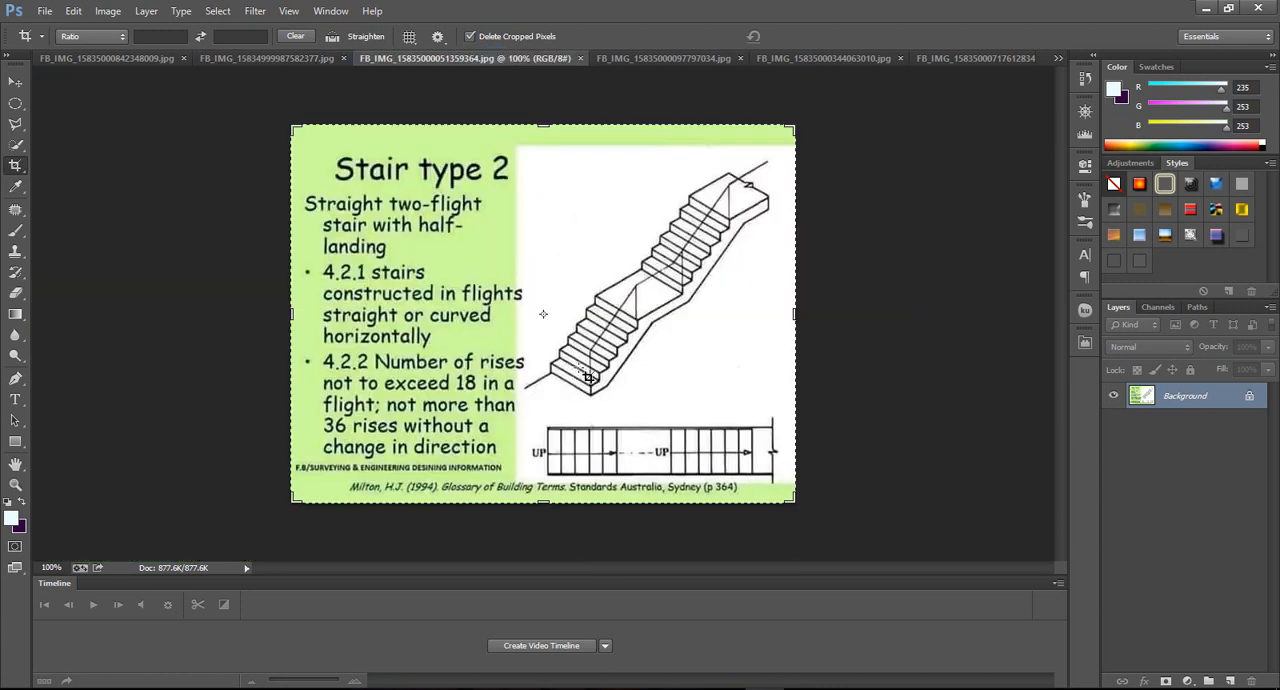
scroll(602, 377, "up", 2, "alt")
scroll(604, 378, "down", 1, "alt")
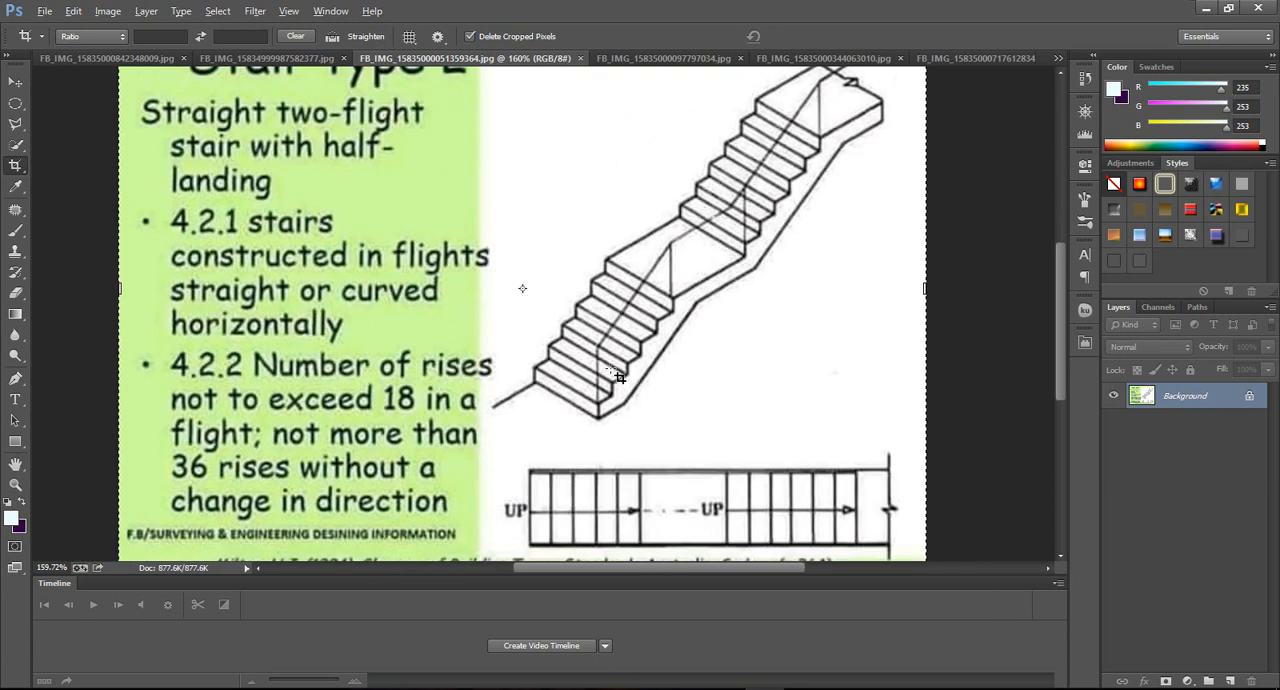
Return to Orion's Stair Calculations dialog and set the step width to 300 mm.
left_click(766, 689)
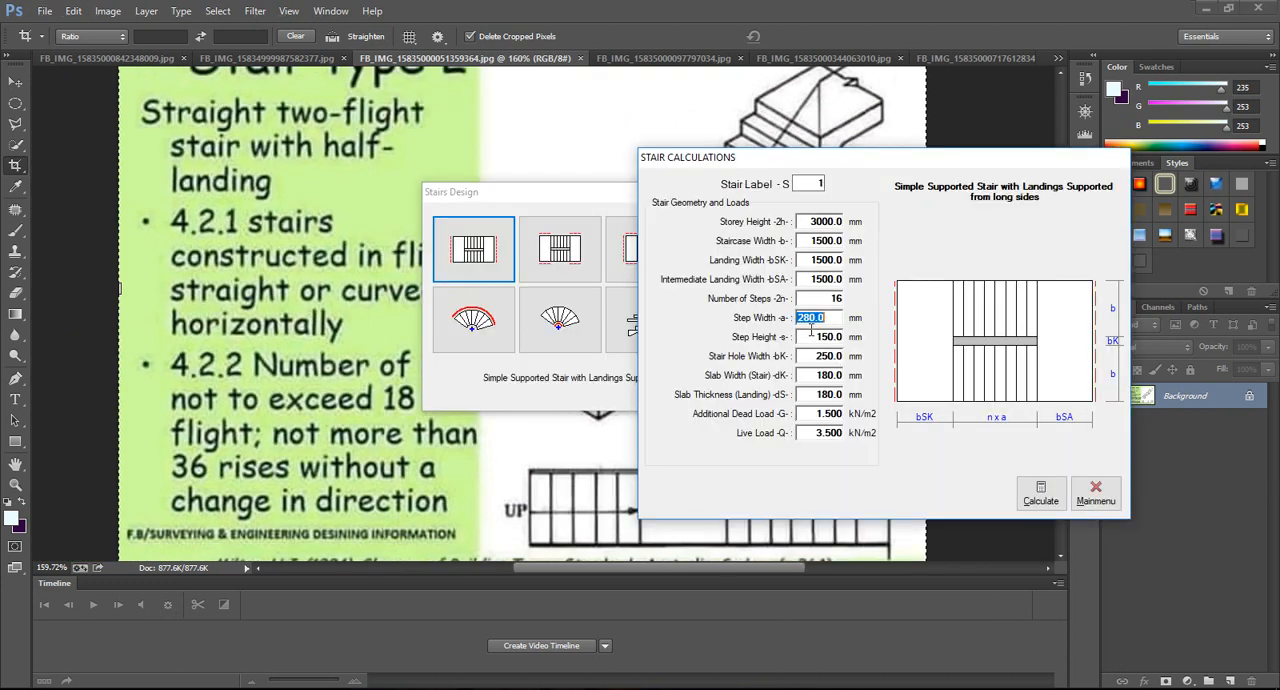
type("800")
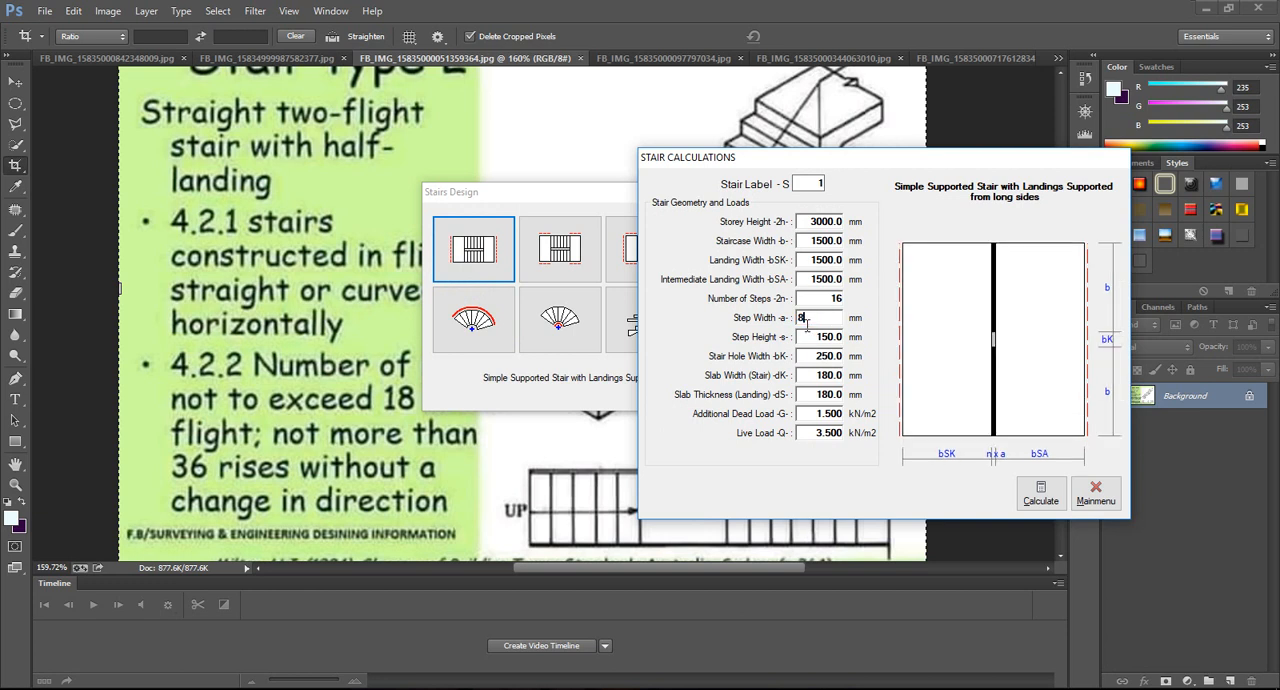
key("BackSpace")
key("BackSpace")
key("BackSpace")
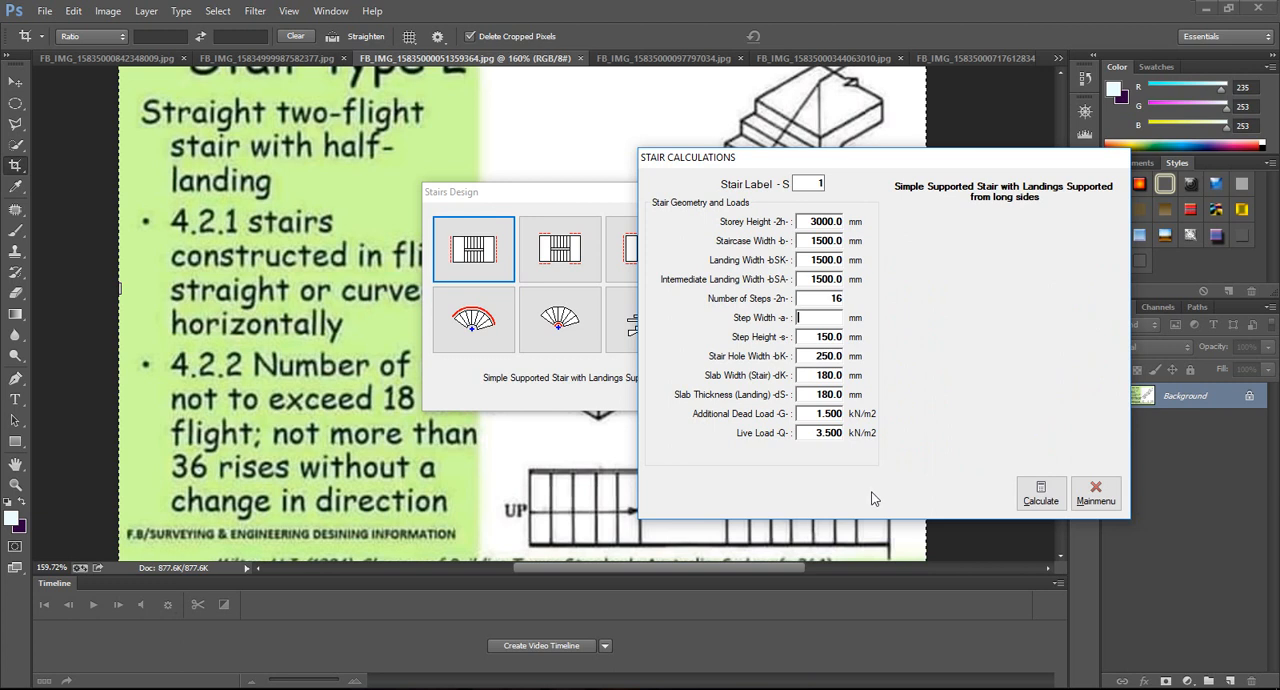
type("3")
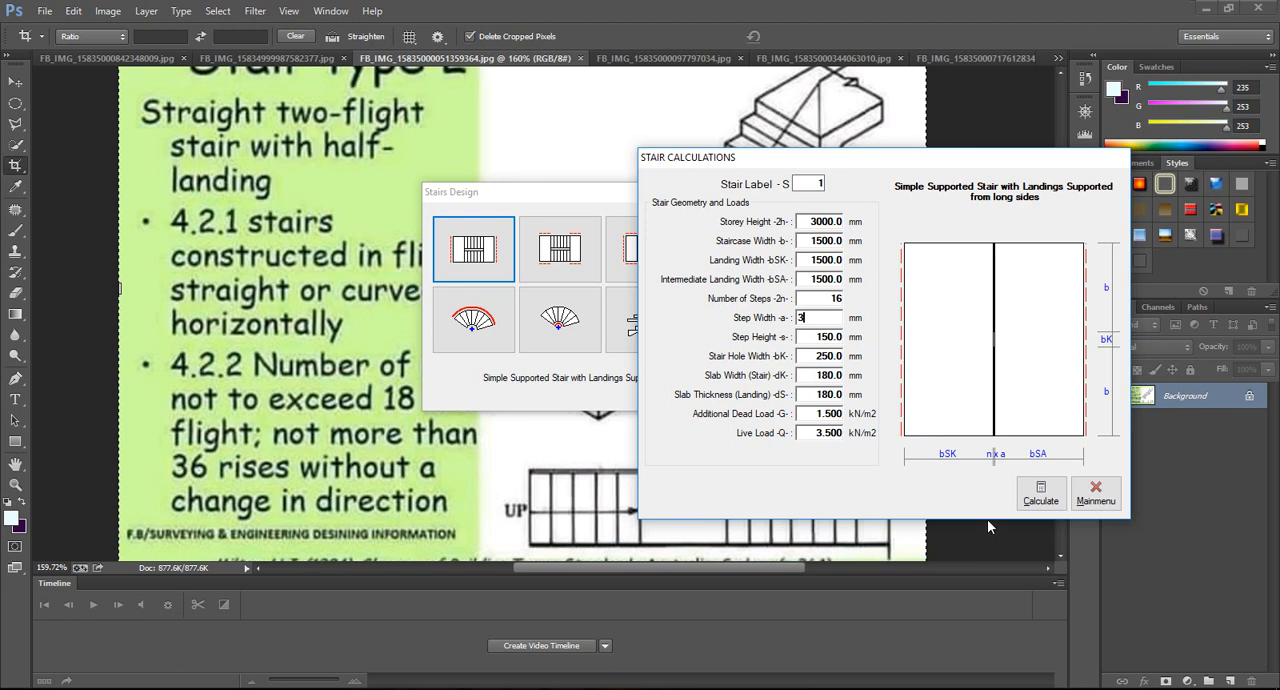
type("00")
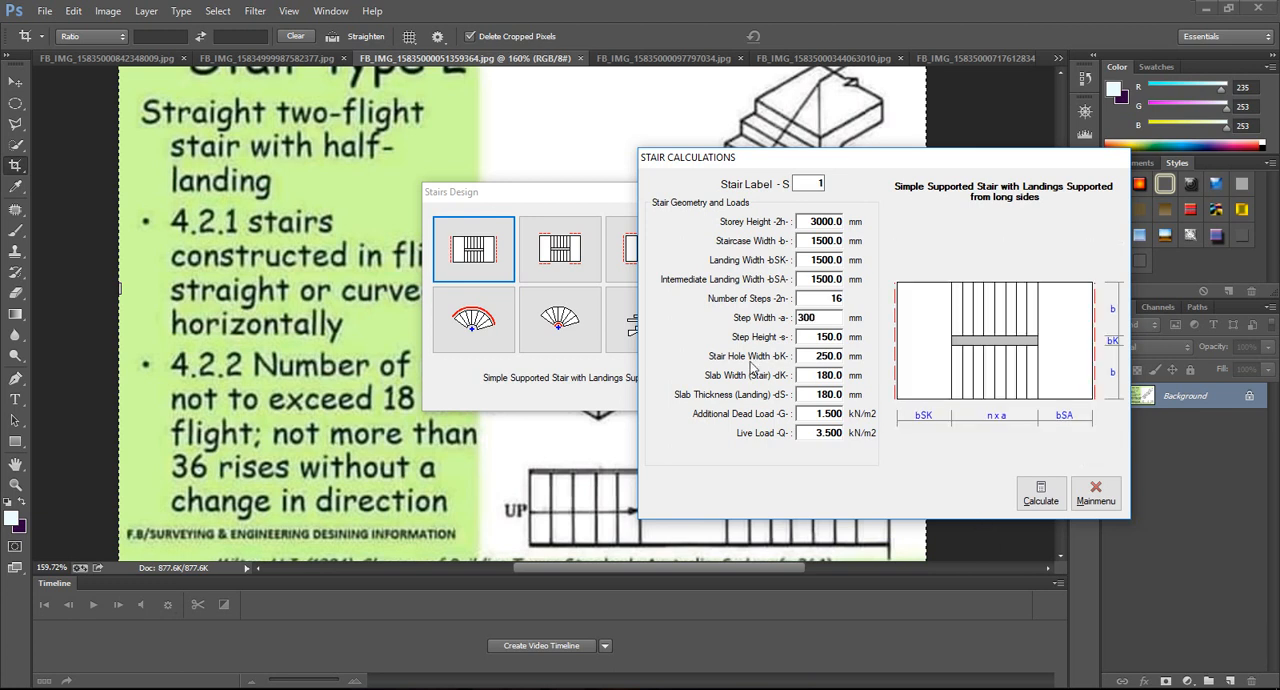
Bring Orion's main window back behind the Stair Calculations dialog and set the number of steps to 20.
left_click(831, 298)
left_click(490, 689)
left_click(490, 638)
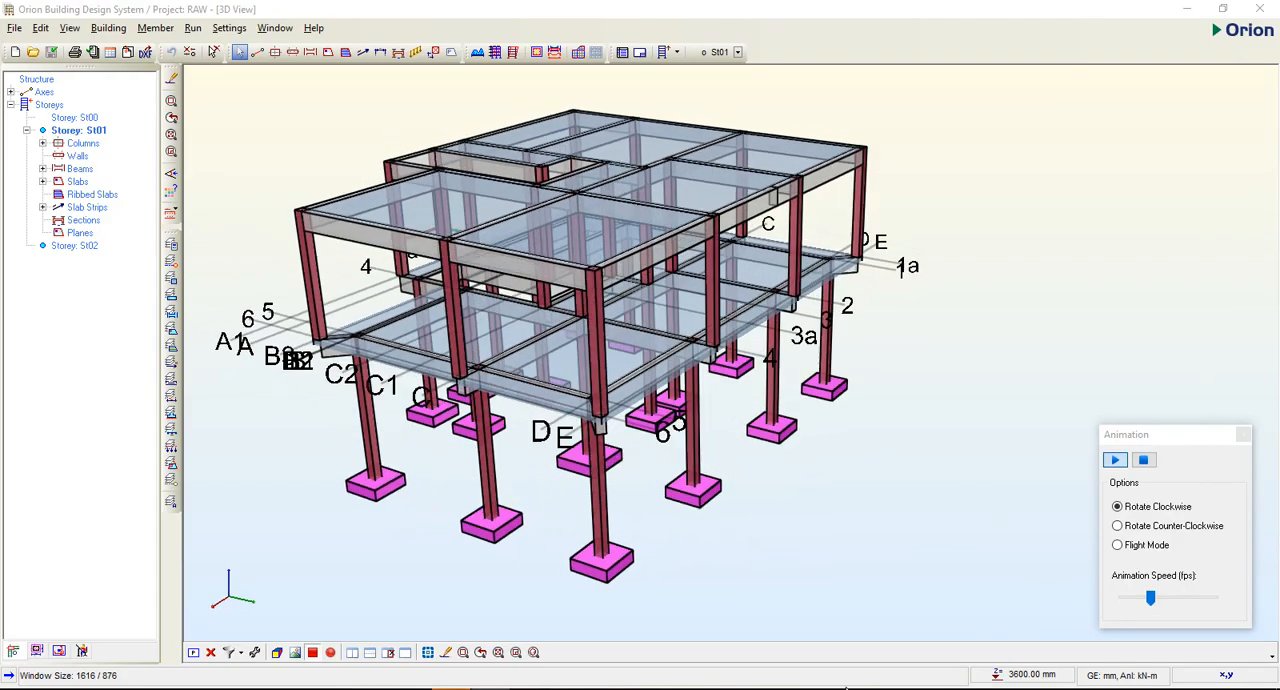
left_click(510, 689)
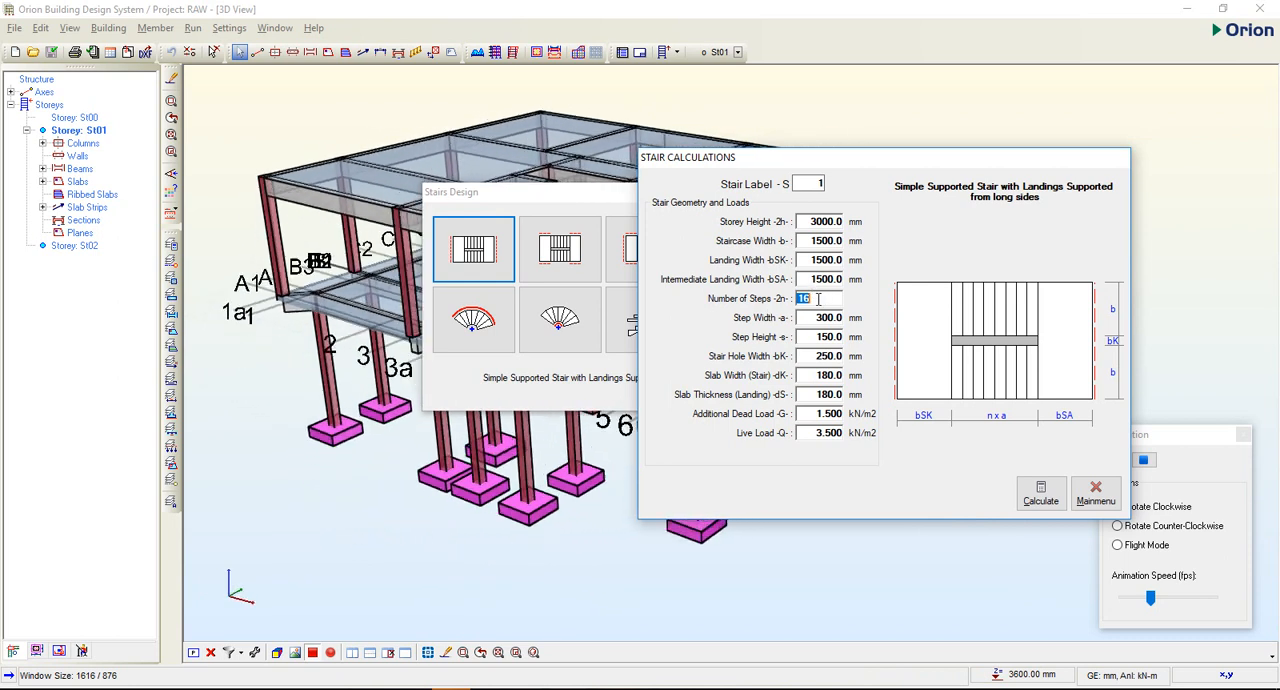
type("2")
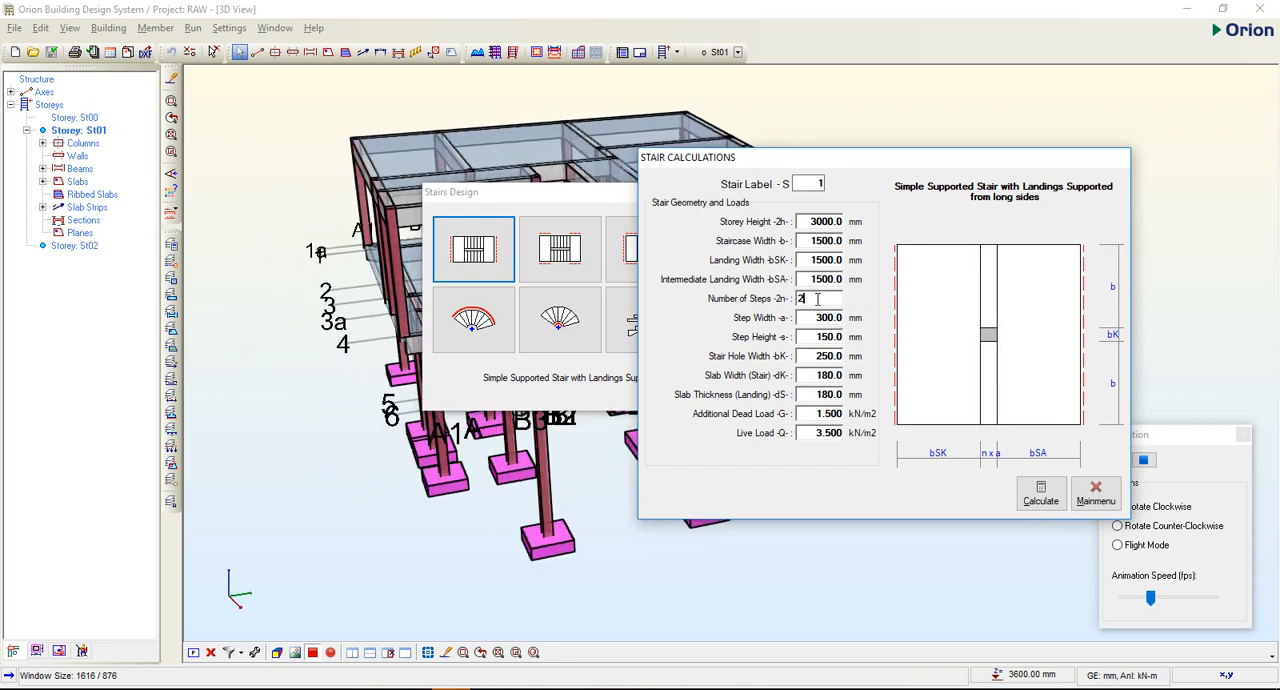
type("0")
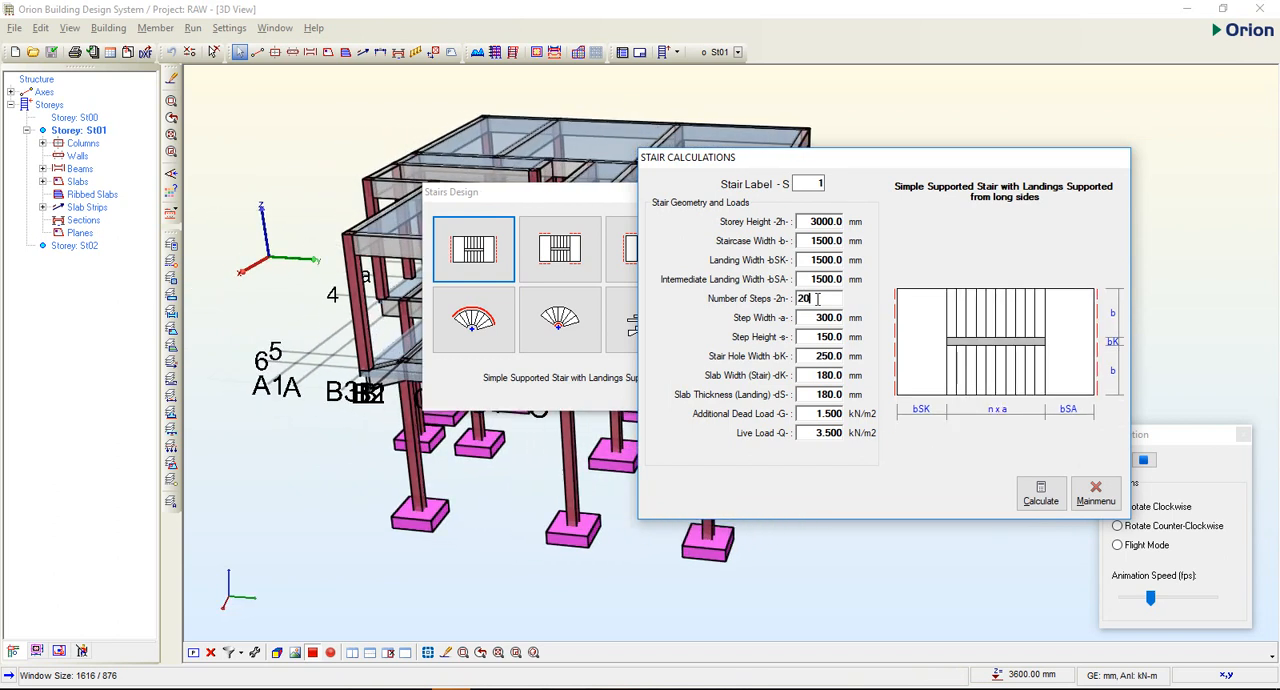
left_click(910, 246)
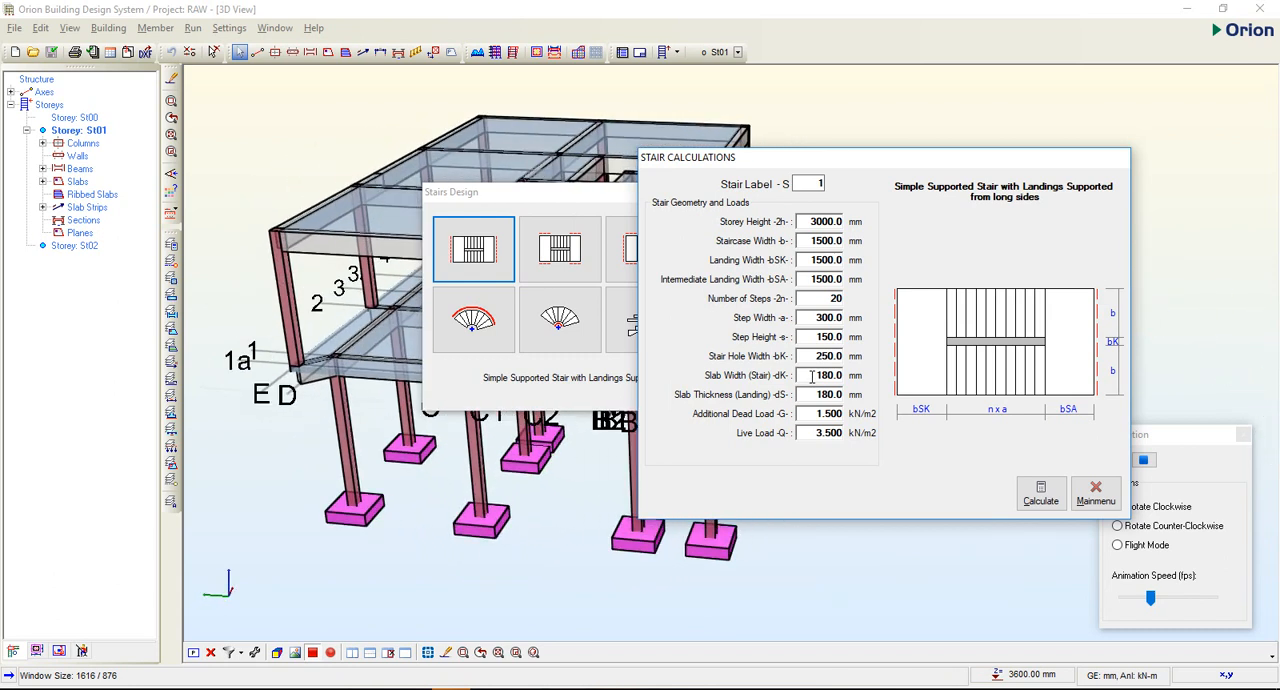
Set the stair's slab width (dK) to 150 mm.
double_click(812, 375)
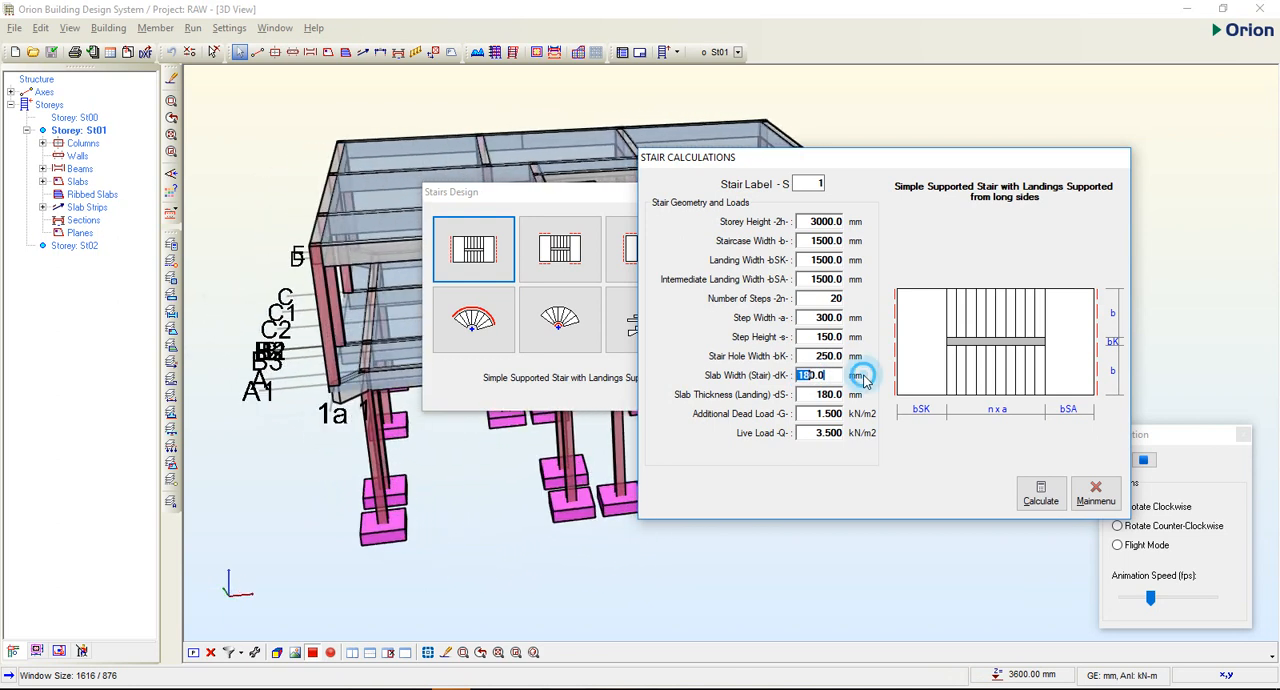
left_click(831, 375)
double_click(810, 375)
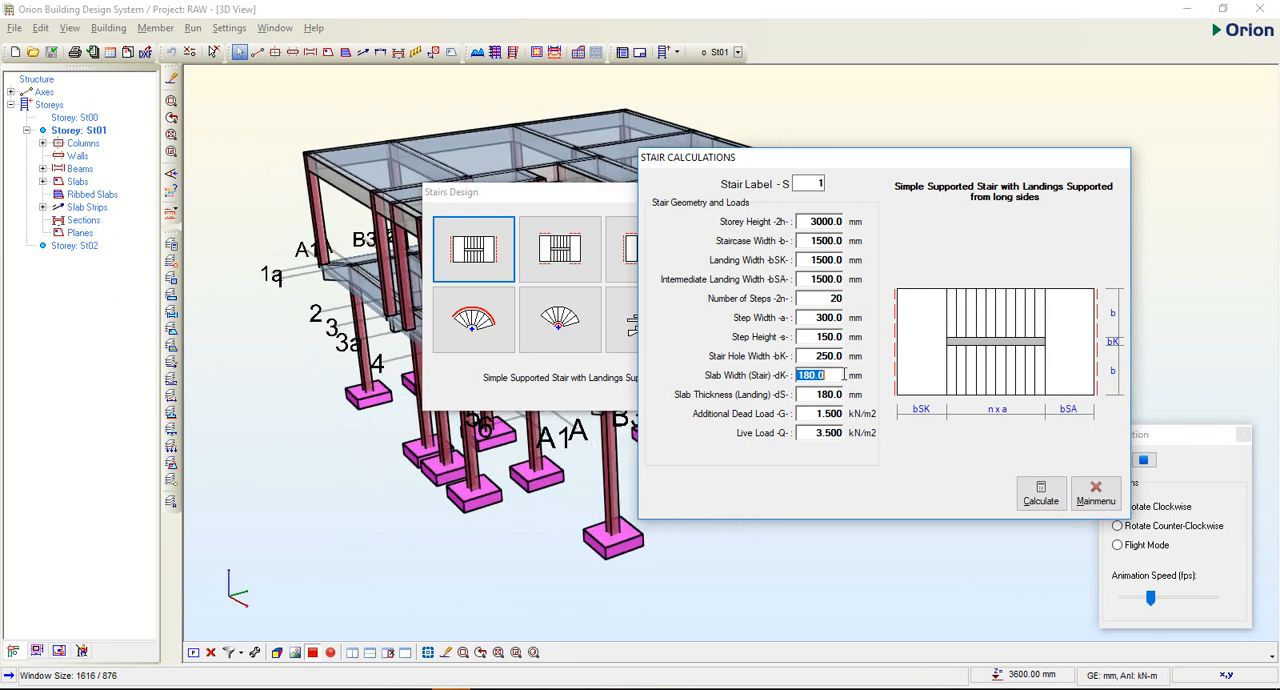
type("150")
left_click(868, 370)
Set the landing slab thickness (dS) to 150 mm.
double_click(815, 394)
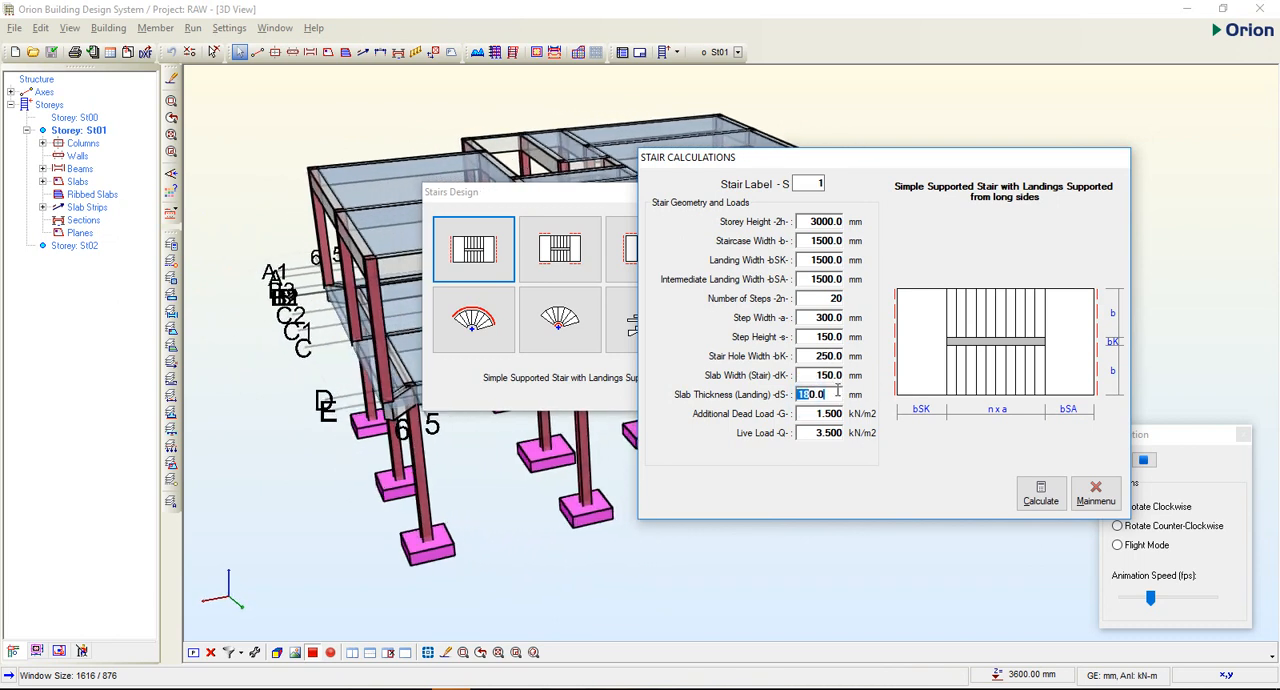
left_click(829, 397)
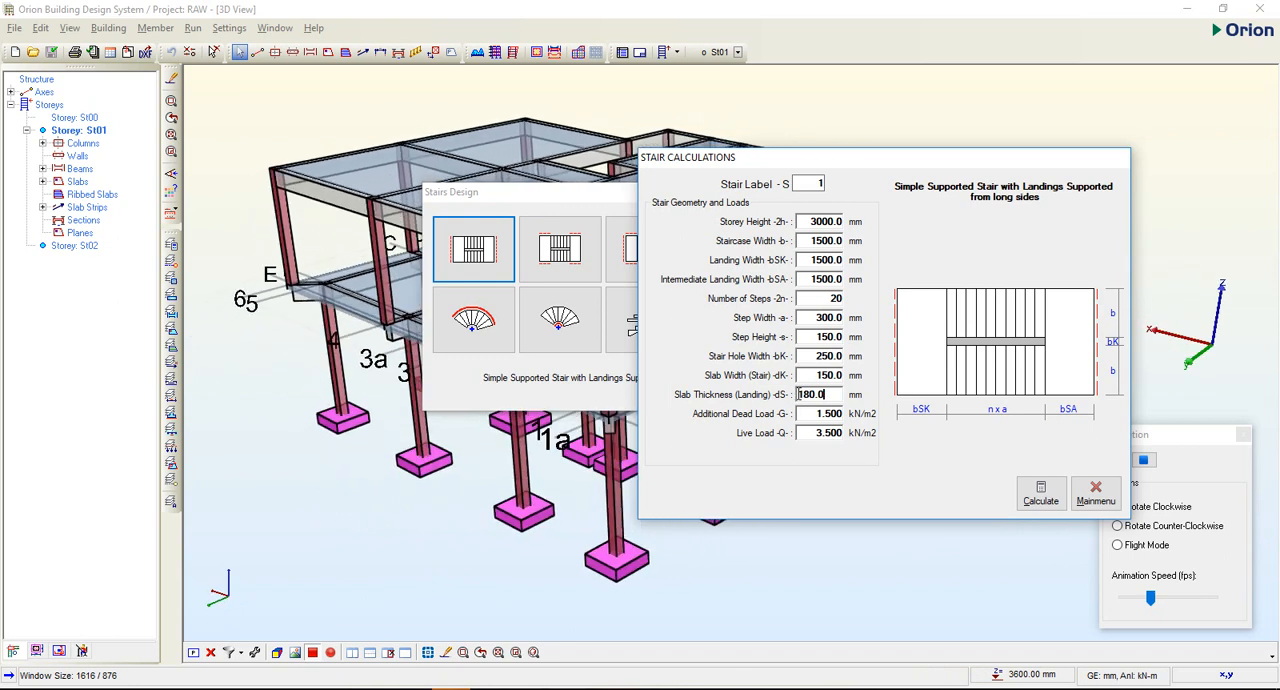
double_click(805, 395)
type("1")
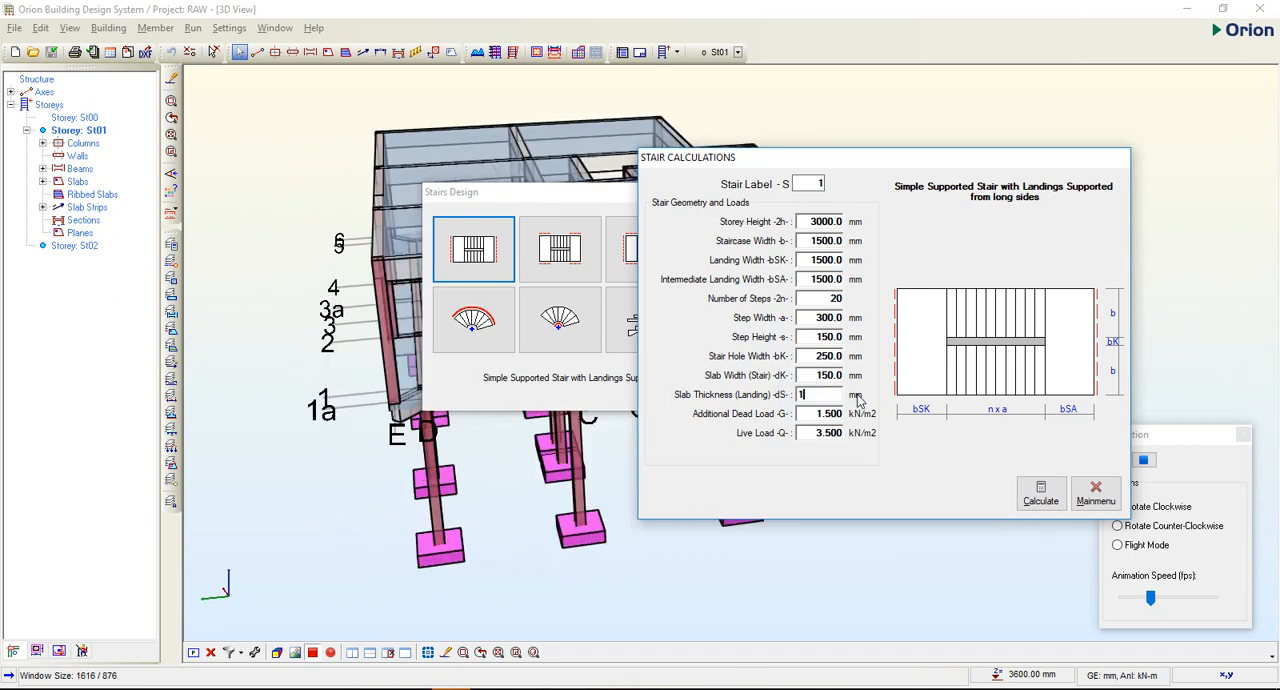
type("50")
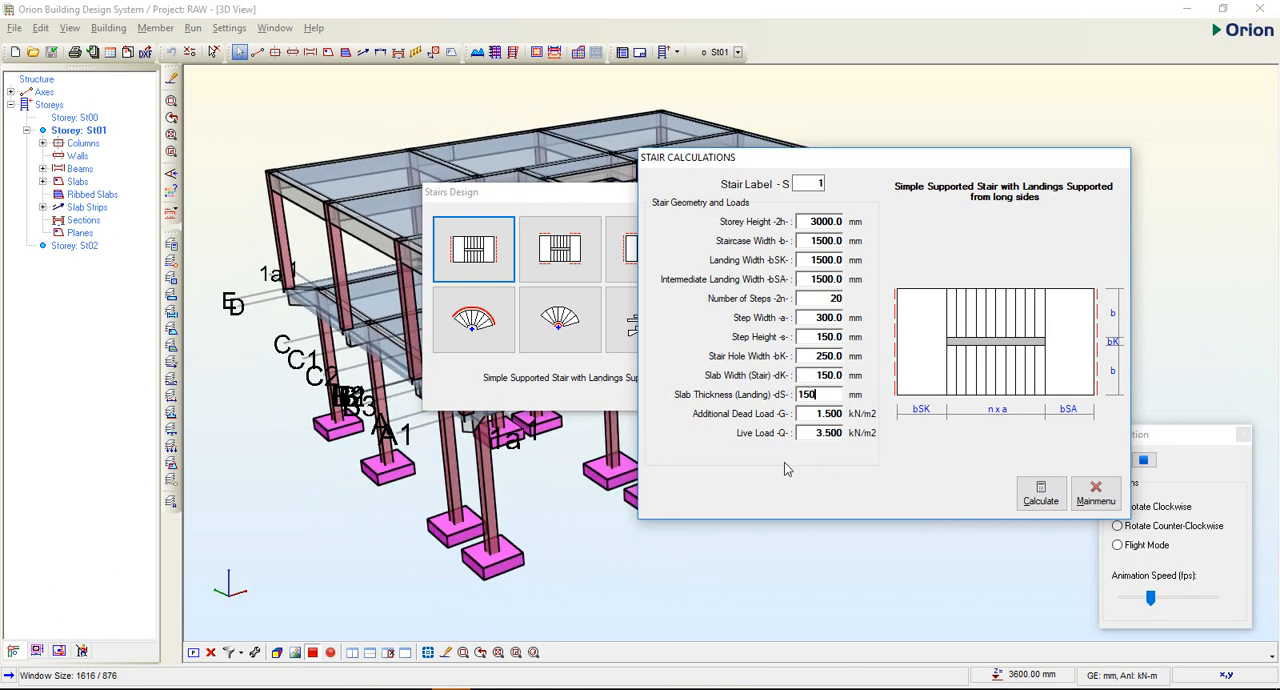
Try to calculate the simply supported stair with the entered geometry and loads, and return to the stair type selection.
double_click(818, 416)
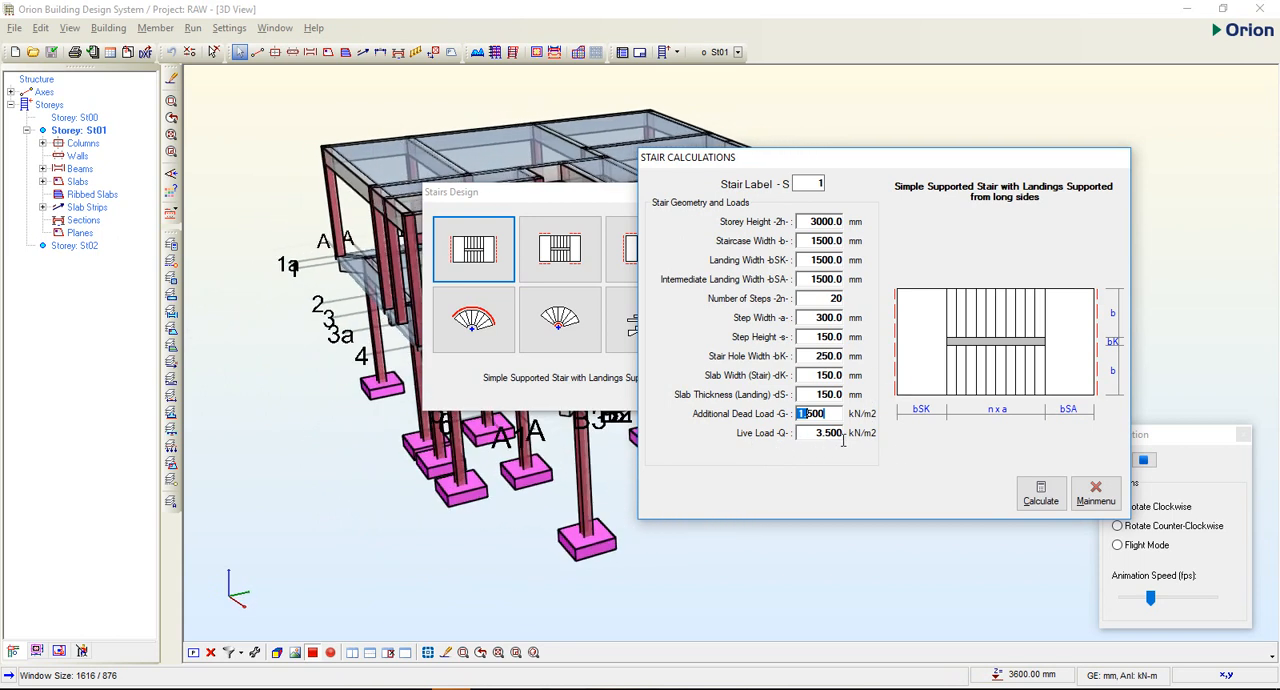
left_click(887, 317)
left_click(969, 230)
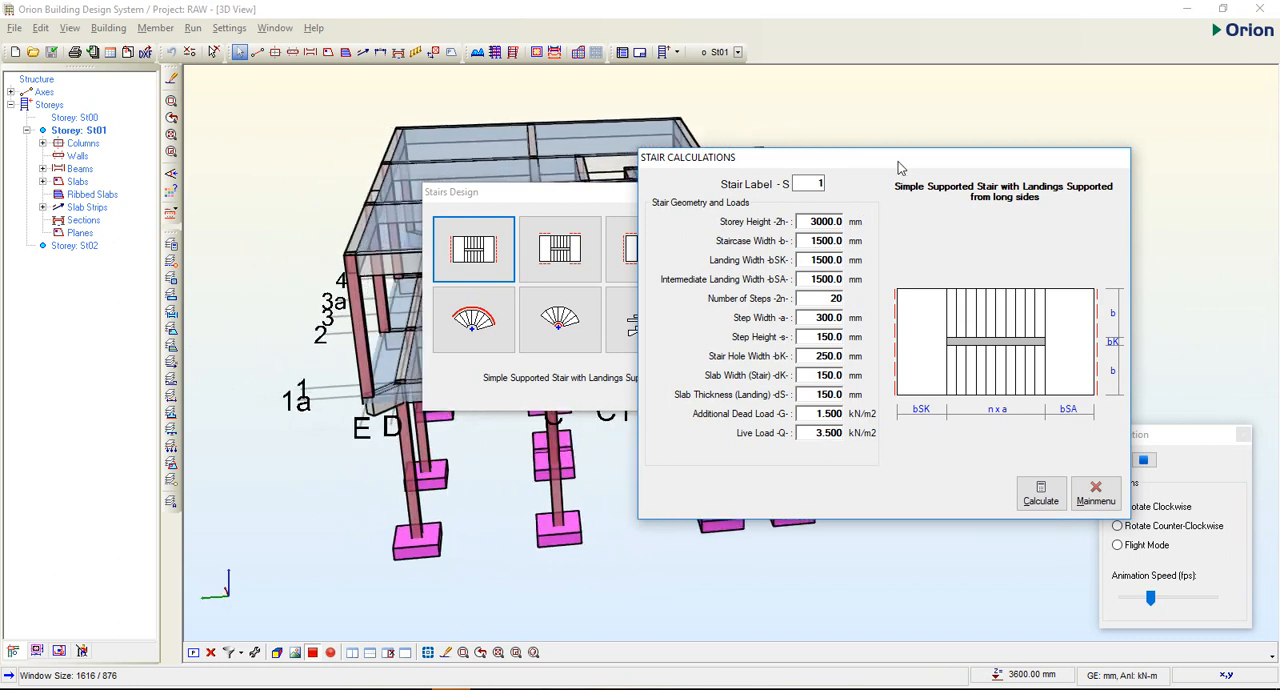
left_click_drag(899, 161, 716, 188)
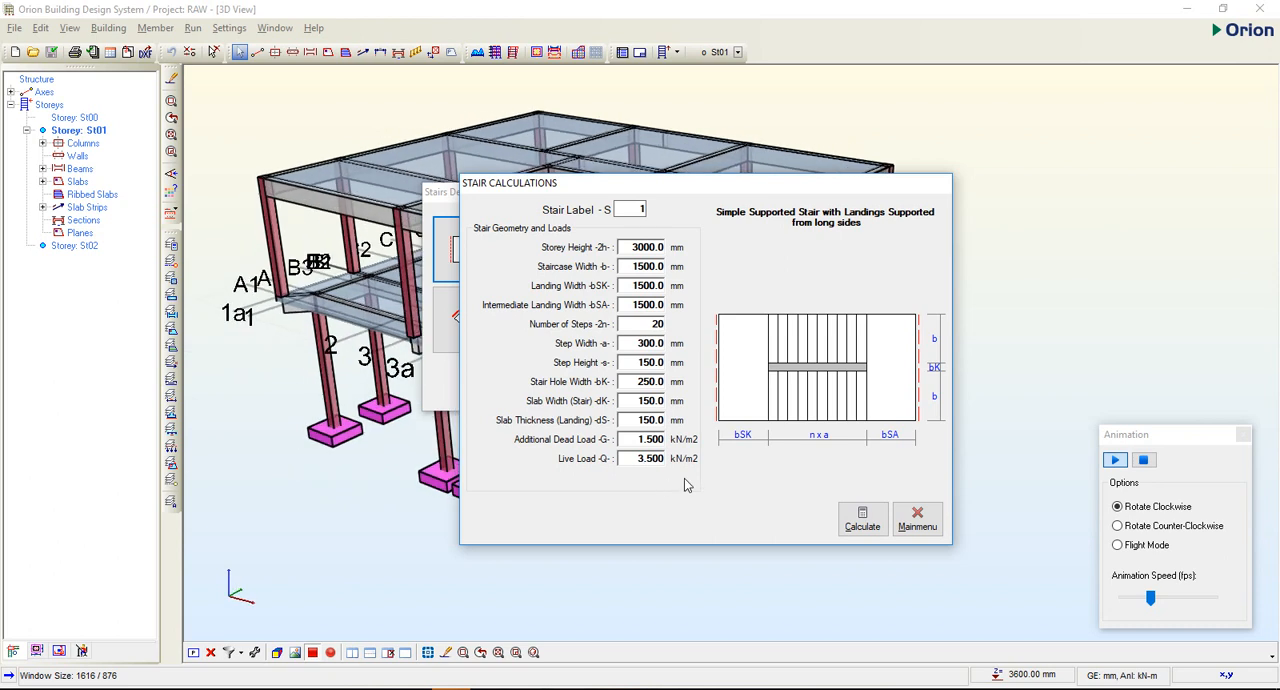
left_click(860, 527)
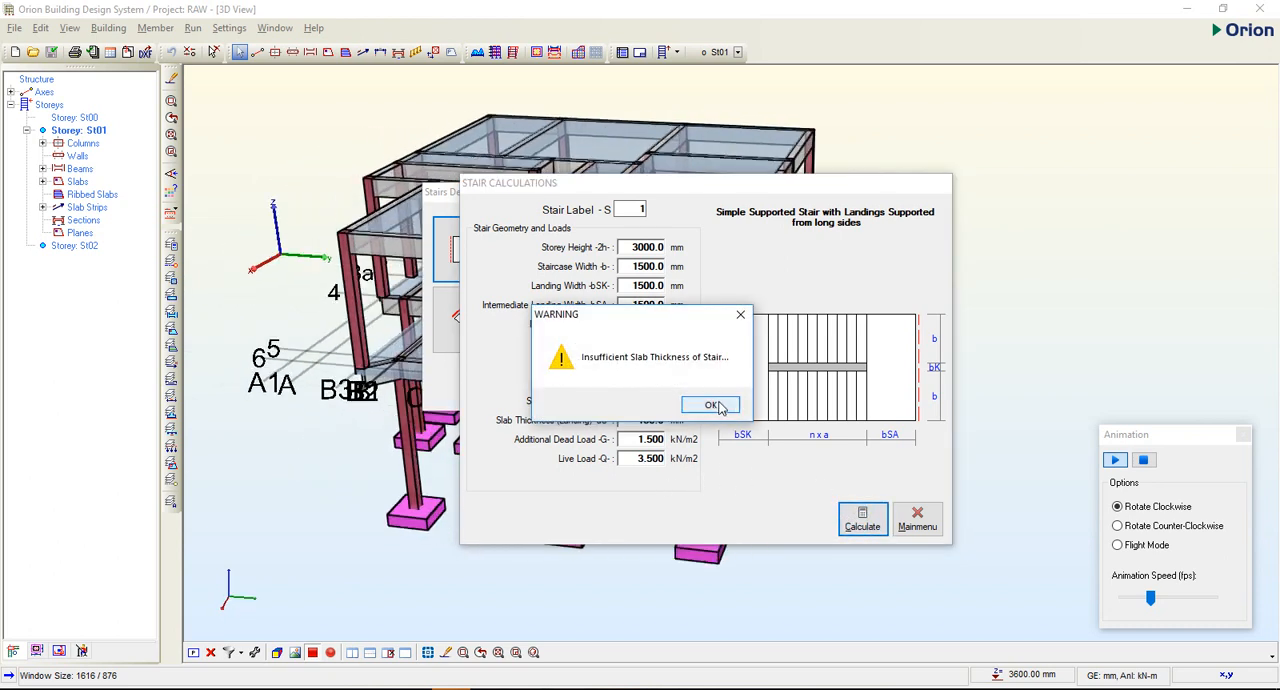
left_click(712, 405)
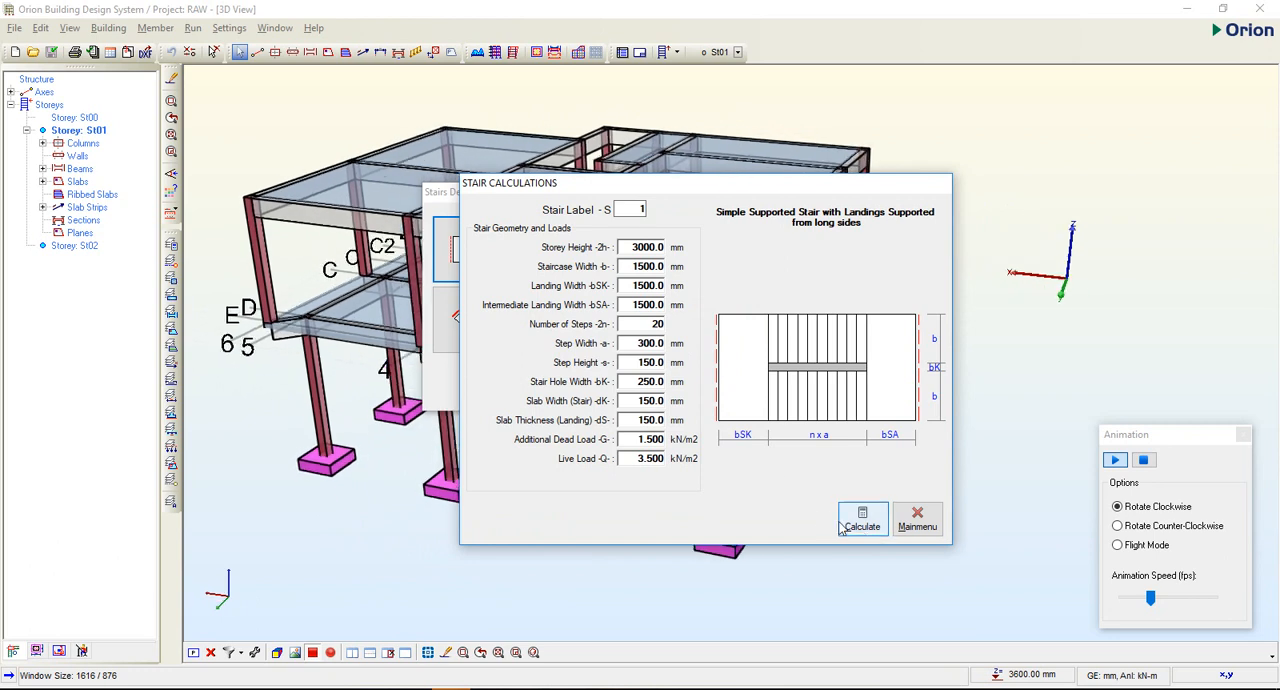
left_click(914, 528)
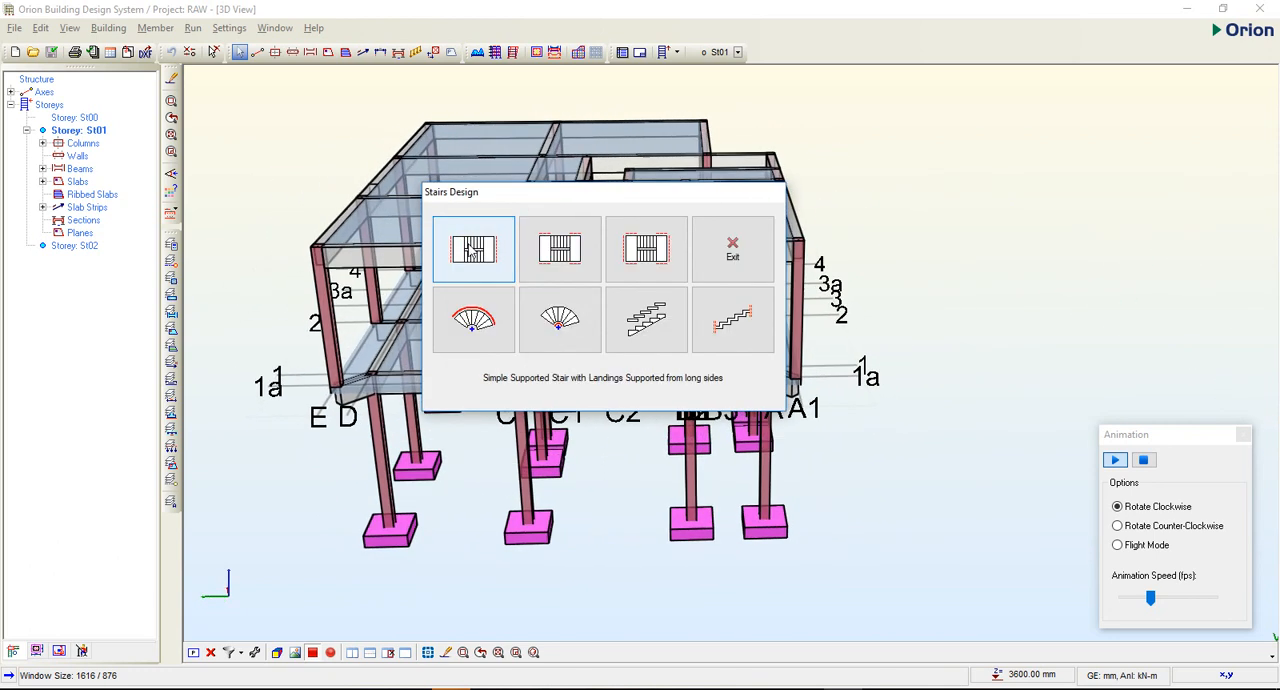
Calculate the Simple Supported Stair with Landings Supported from long sides using its default values, and print the results from page 1.
left_click(472, 249)
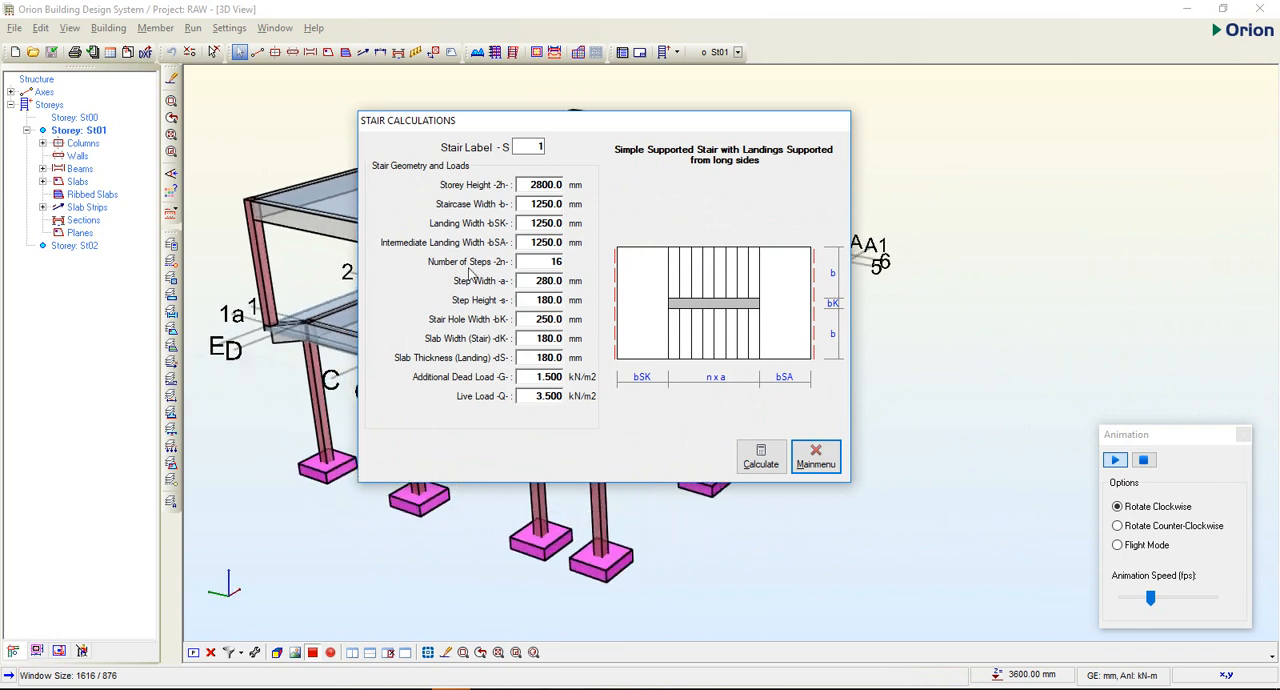
left_click(765, 462)
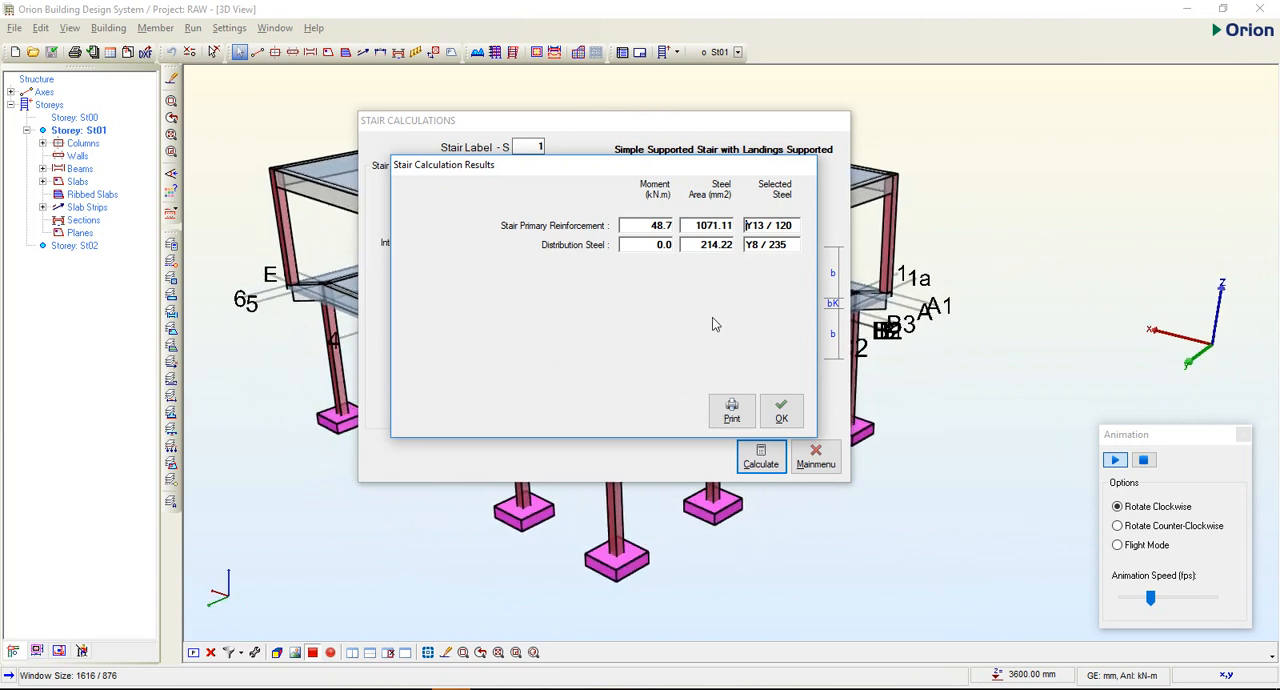
left_click(732, 410)
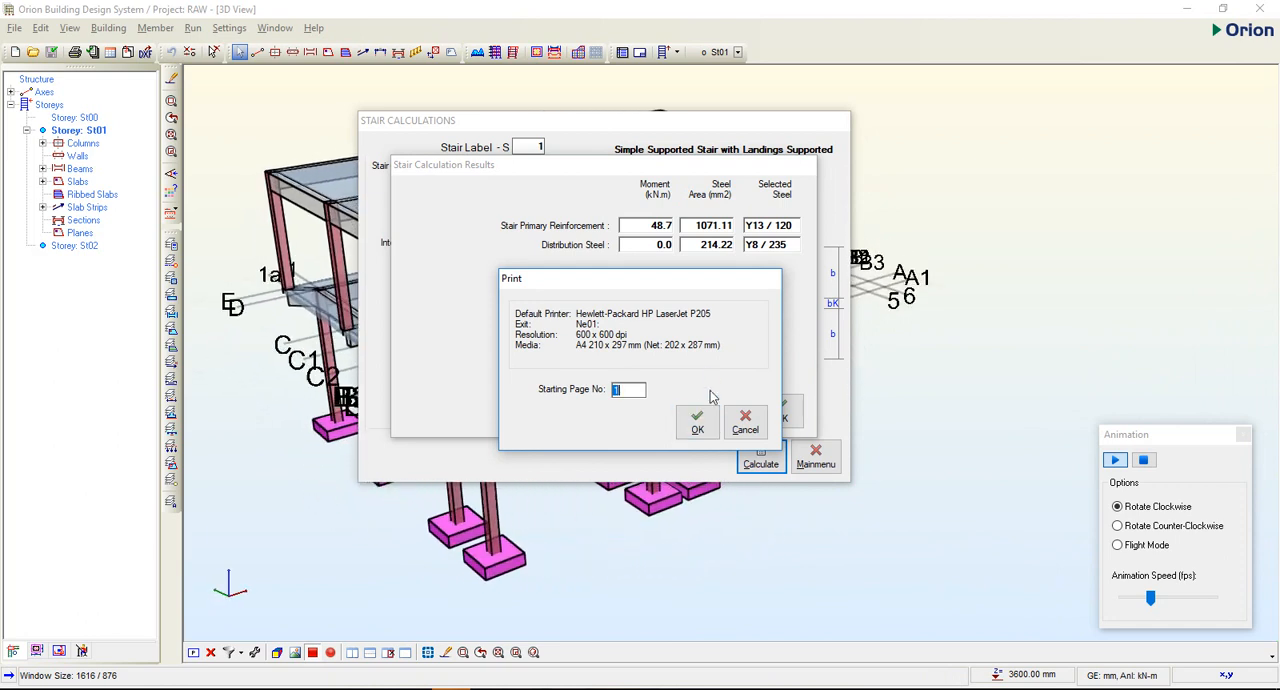
left_click(697, 421)
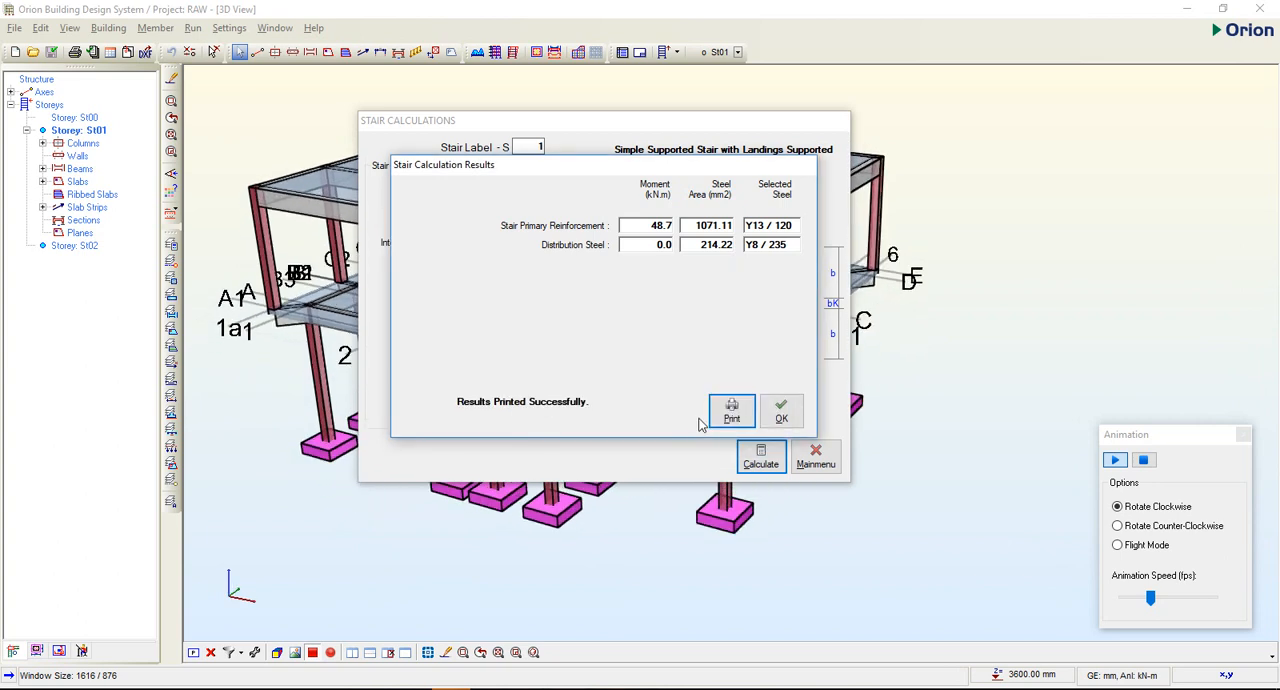
left_click(781, 411)
left_click(815, 457)
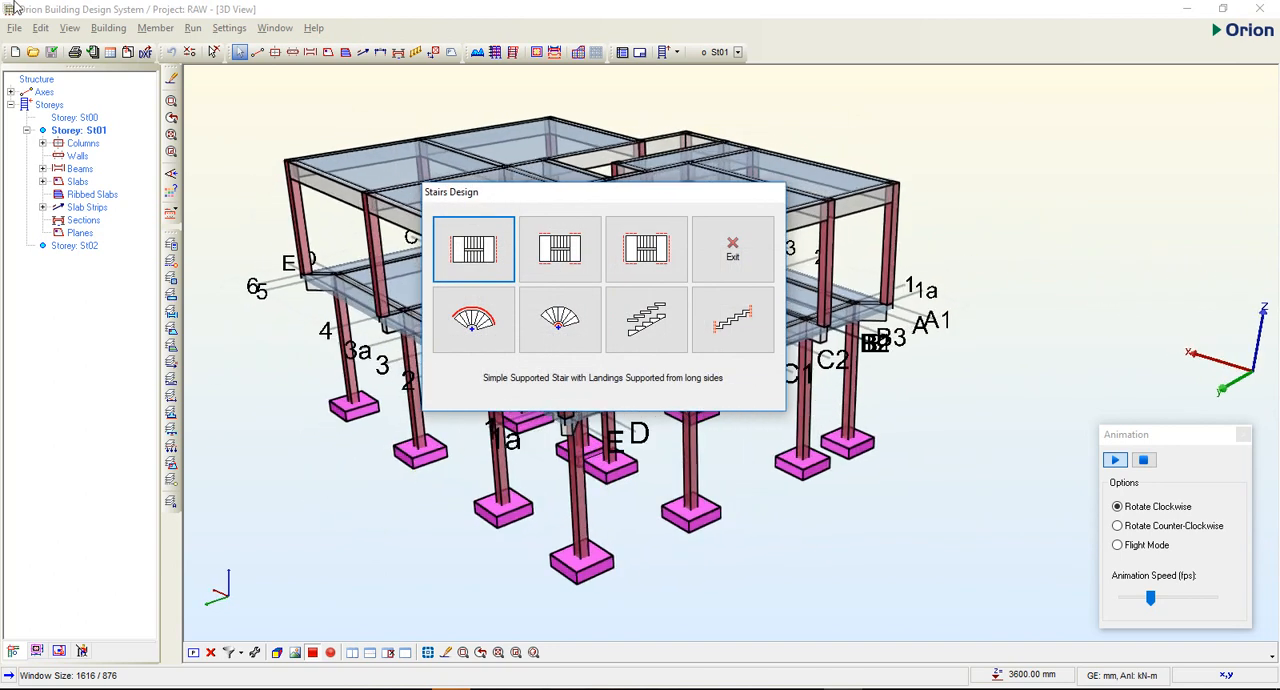
Look at the inputs for the stair with landings supported from two sides, and open the Spiral Stair Supported from Outer Edge.
left_click(557, 240)
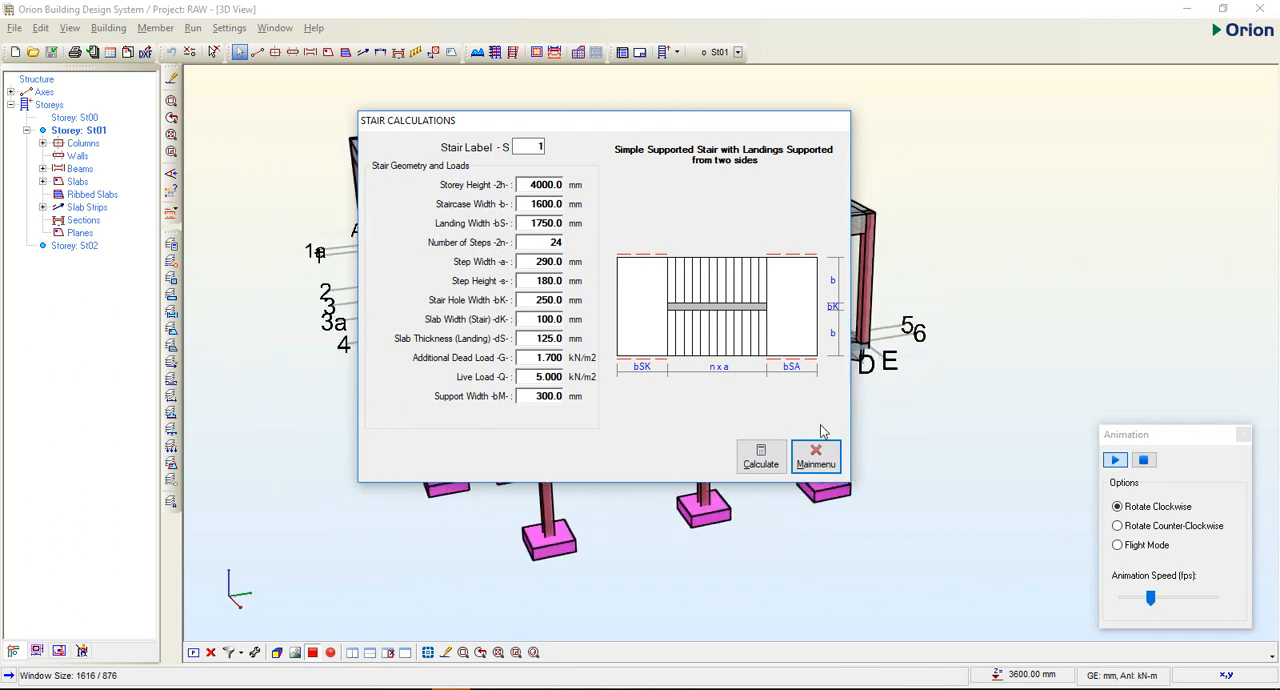
left_click(816, 457)
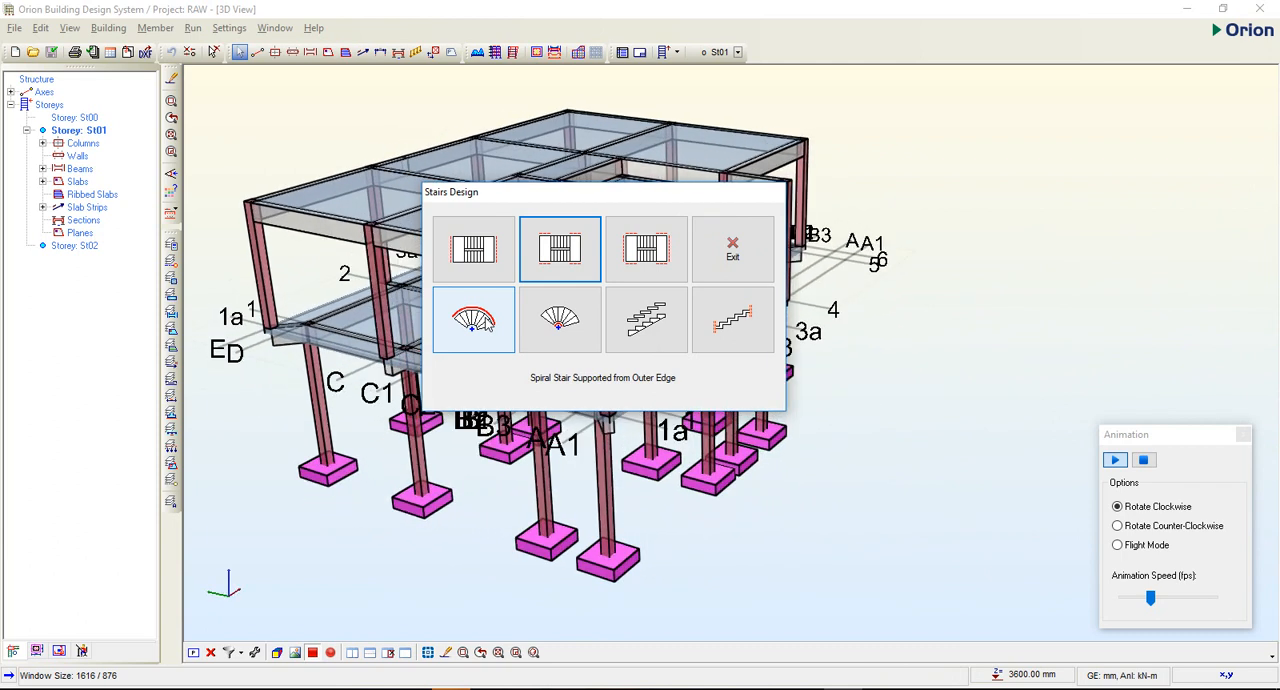
left_click(487, 322)
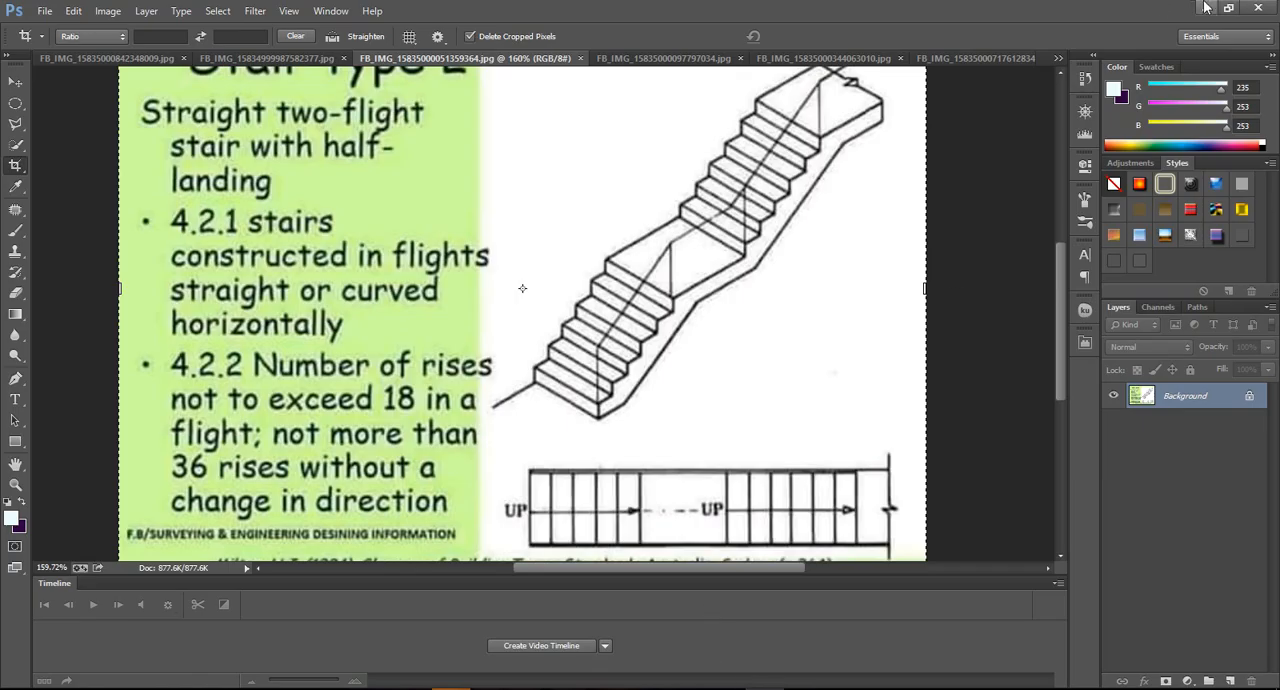
In Photoshop, browse the stair type reference images, including type 3 and type 7, and show the csm_exclusive-helical-staircase photo.
left_click(688, 60)
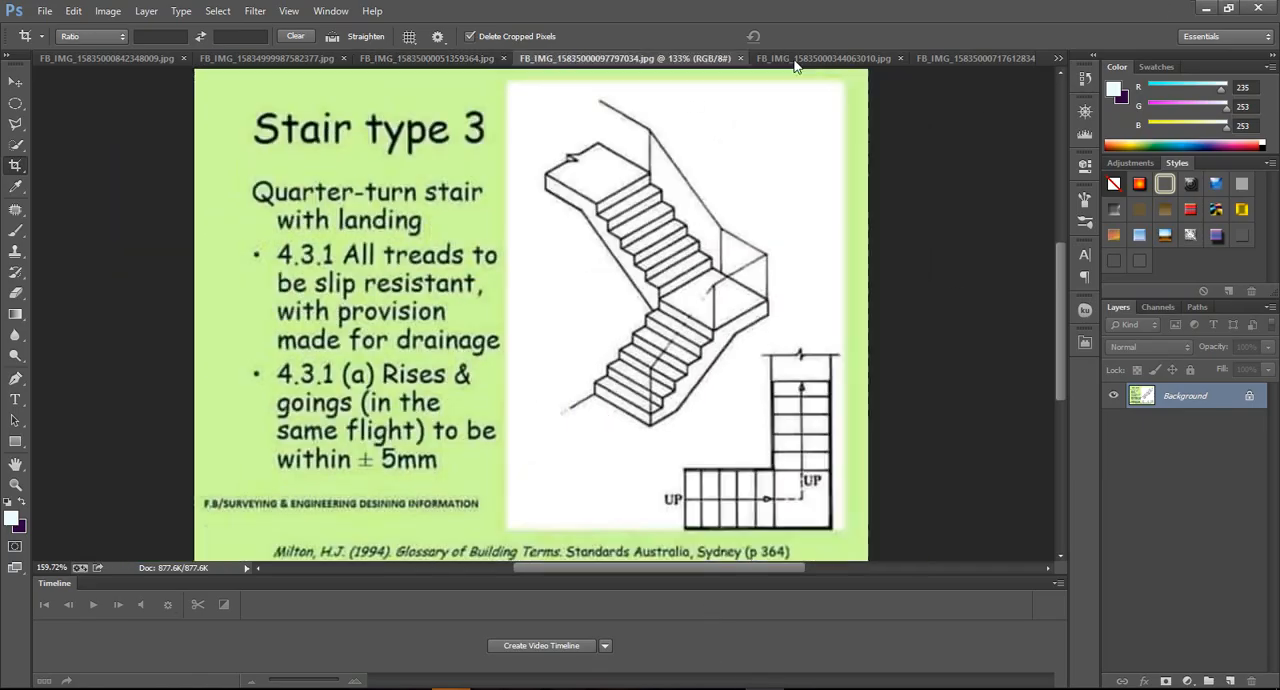
left_click(795, 58)
left_click(940, 58)
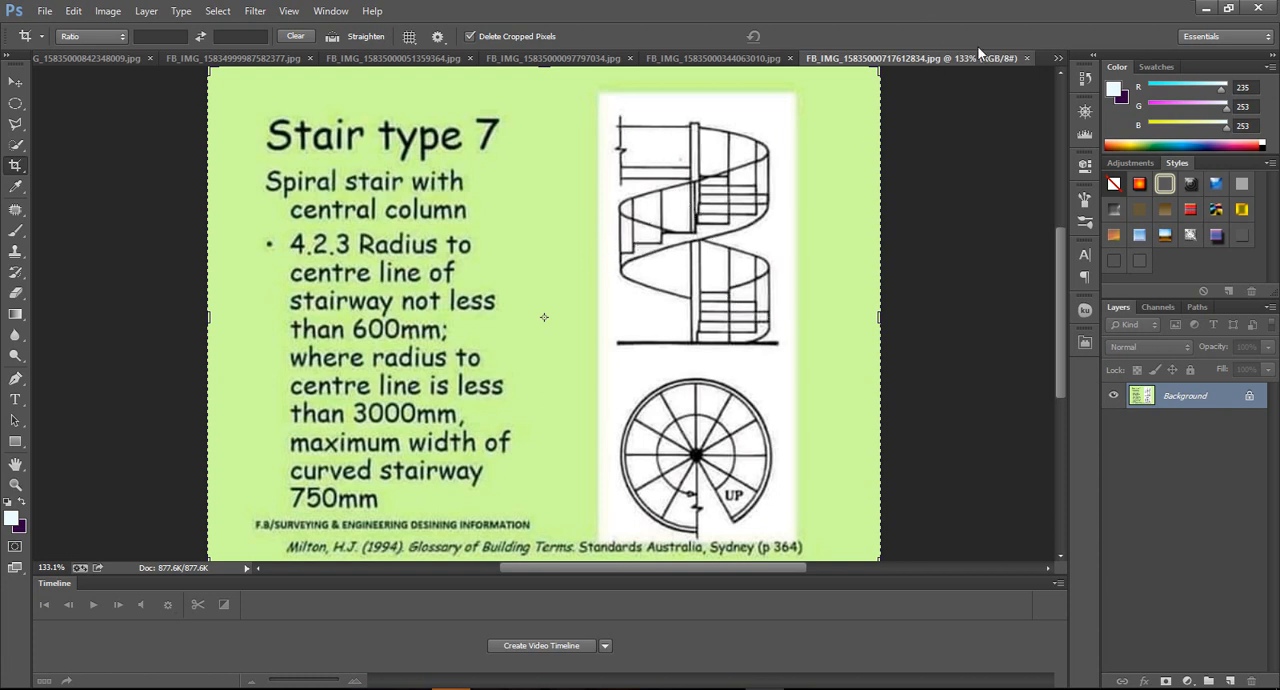
left_click(1058, 60)
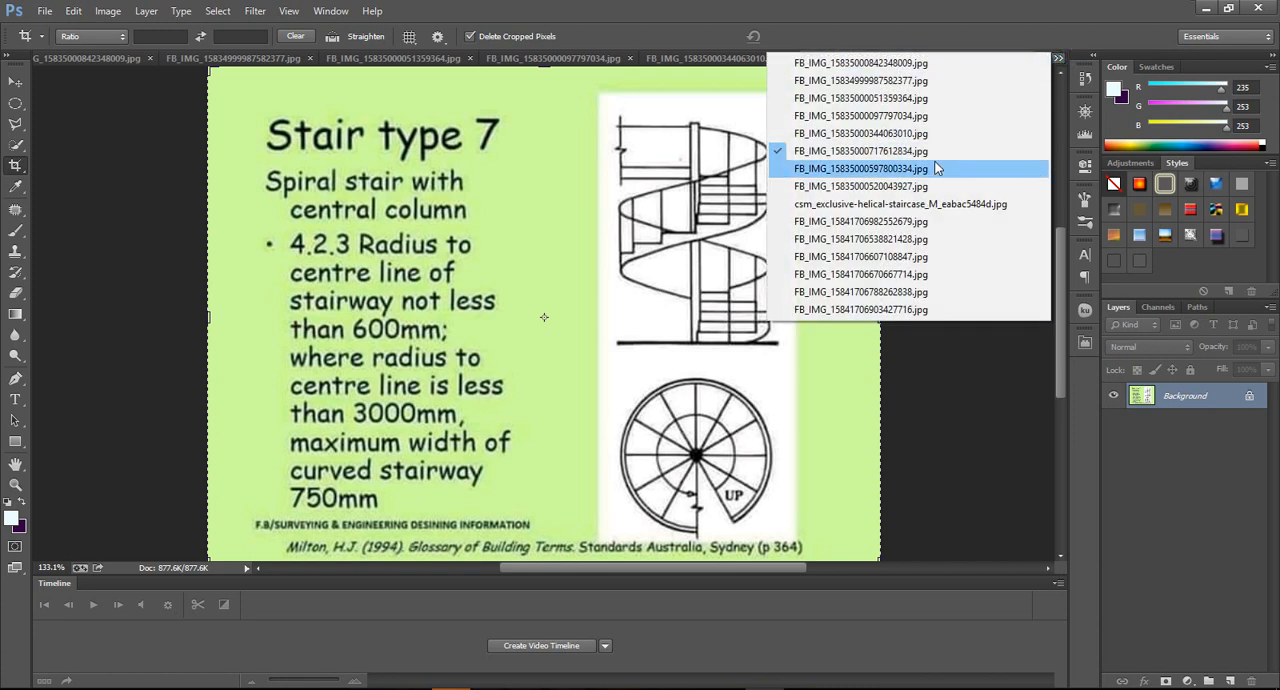
left_click(908, 205)
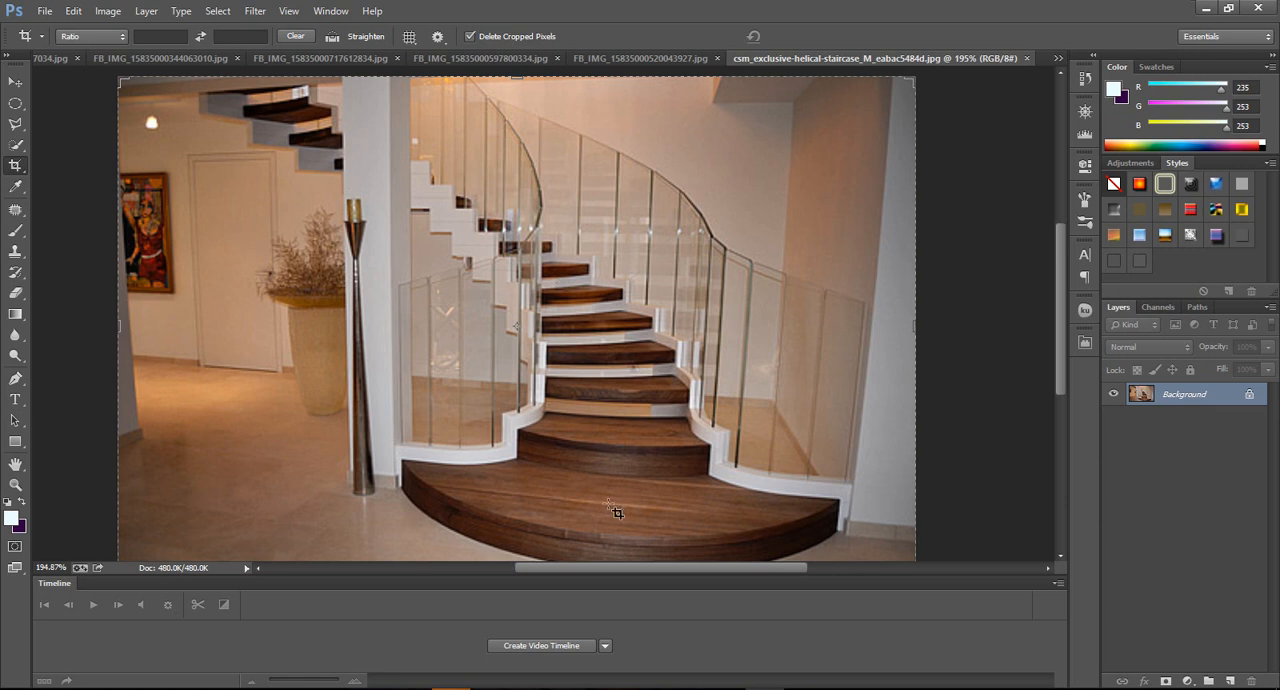
Return to Orion's stair calculations and calculate the Spiral Stair Supported from Inner Edge with its default geometry and loads.
key("alt+Tab")
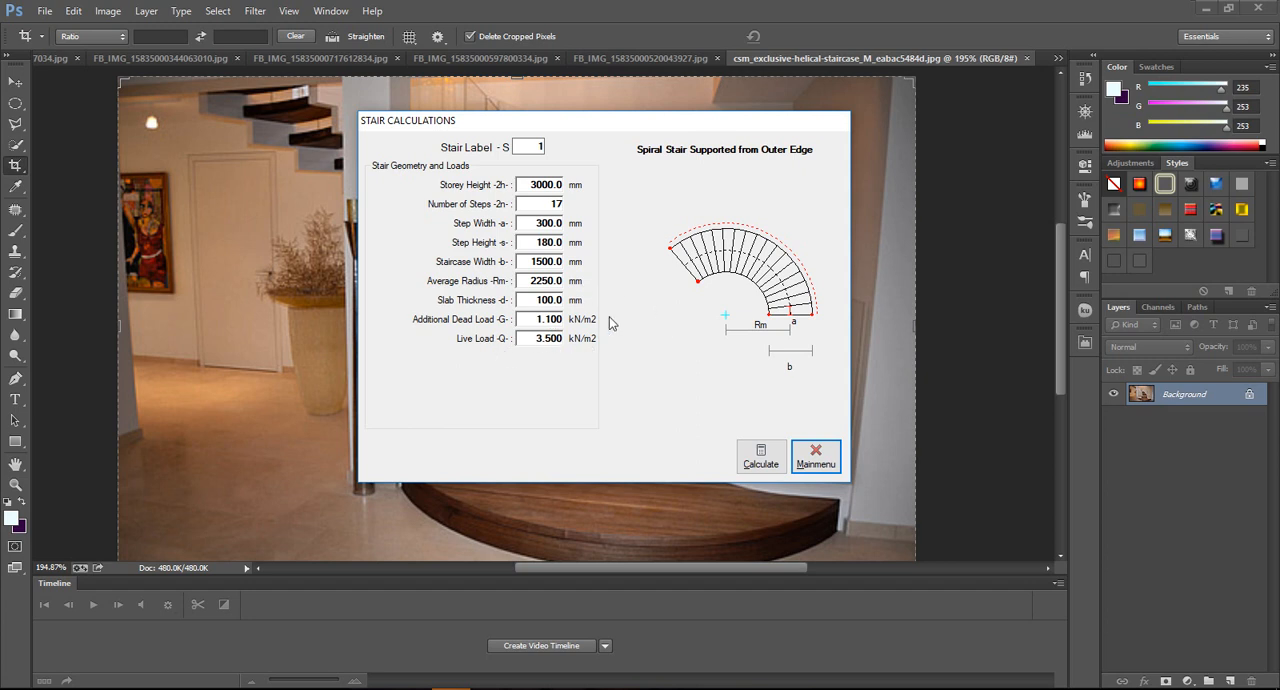
left_click(816, 456)
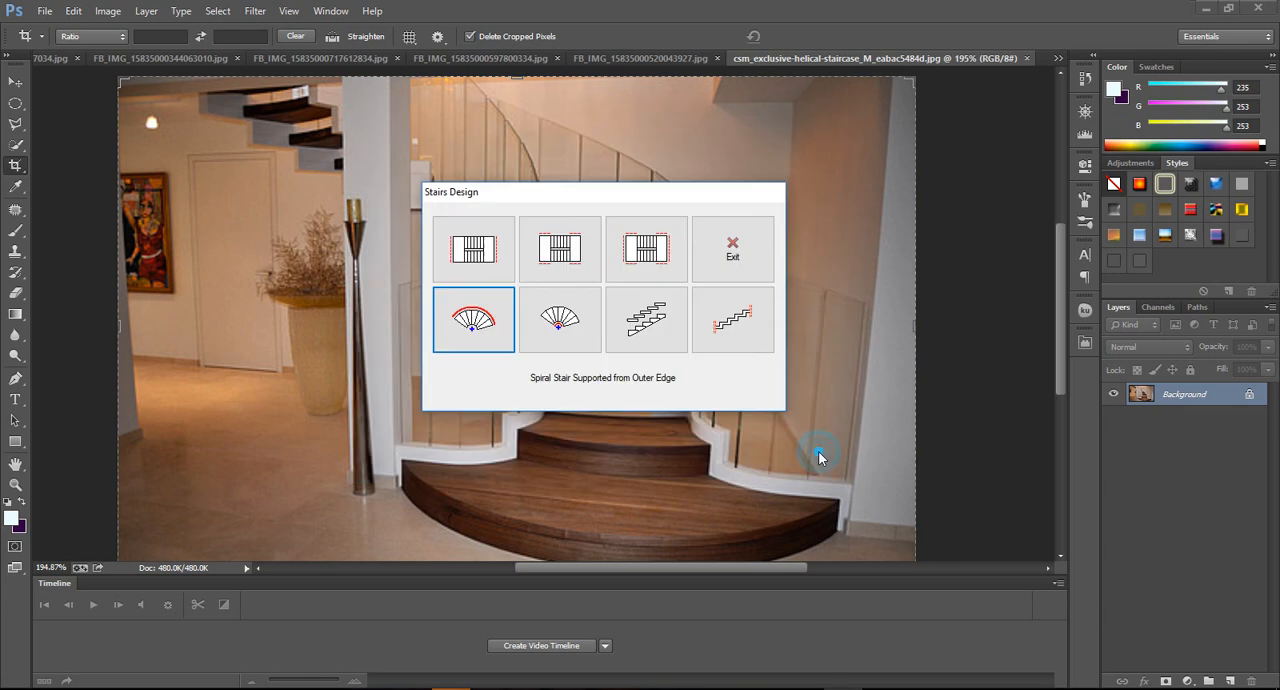
left_click(588, 334)
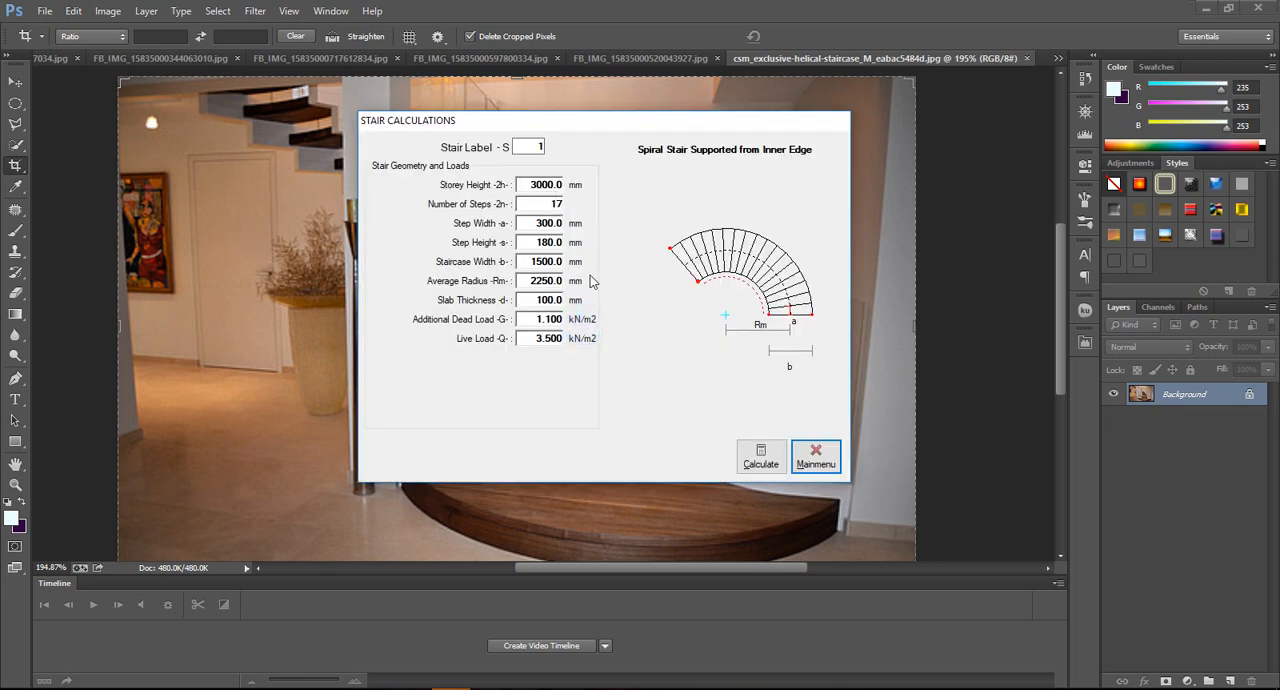
left_click_drag(732, 116, 777, 127)
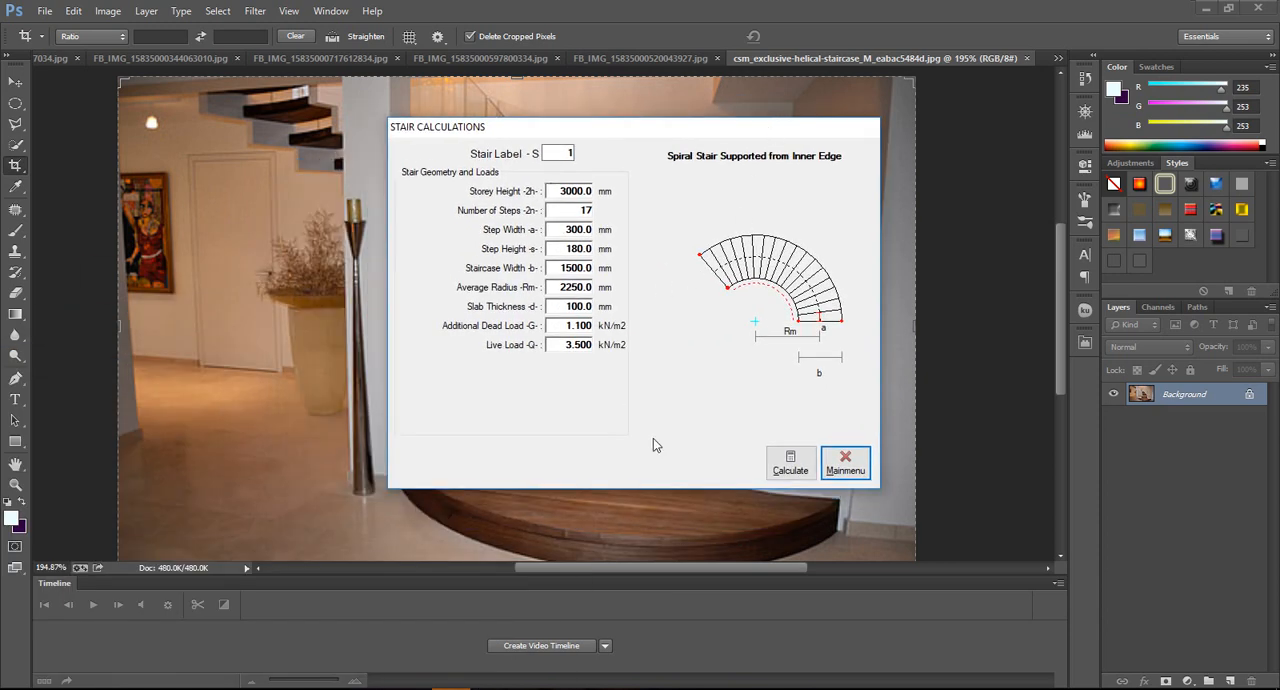
left_click(790, 462)
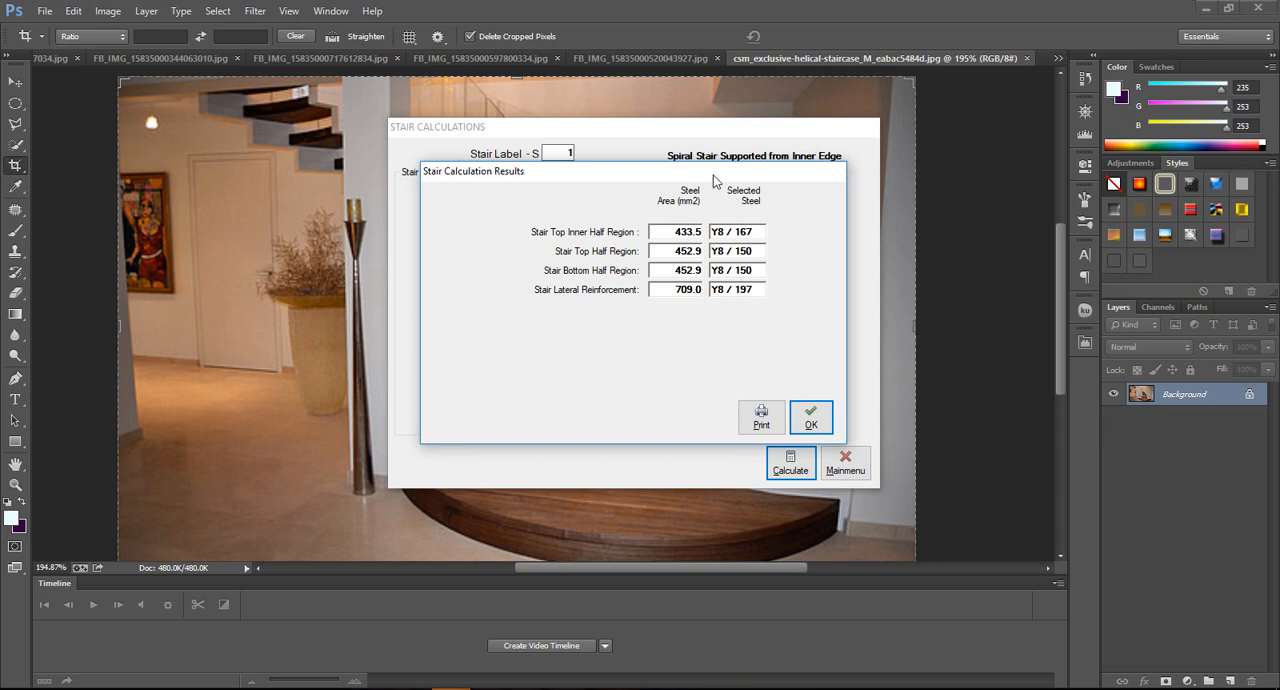
mouse_move(711, 178)
left_mouse_down()
mouse_move(690, 170)
mouse_move(718, 170)
left_mouse_up()
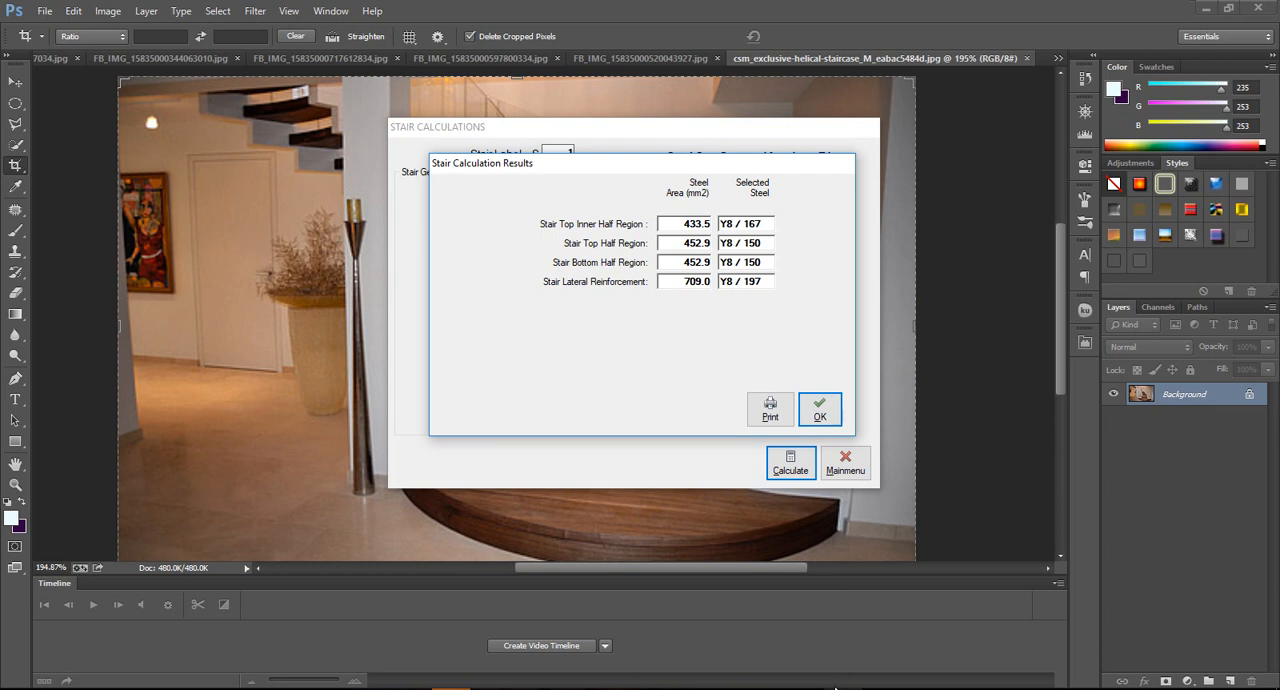
left_click(819, 408)
left_click(833, 463)
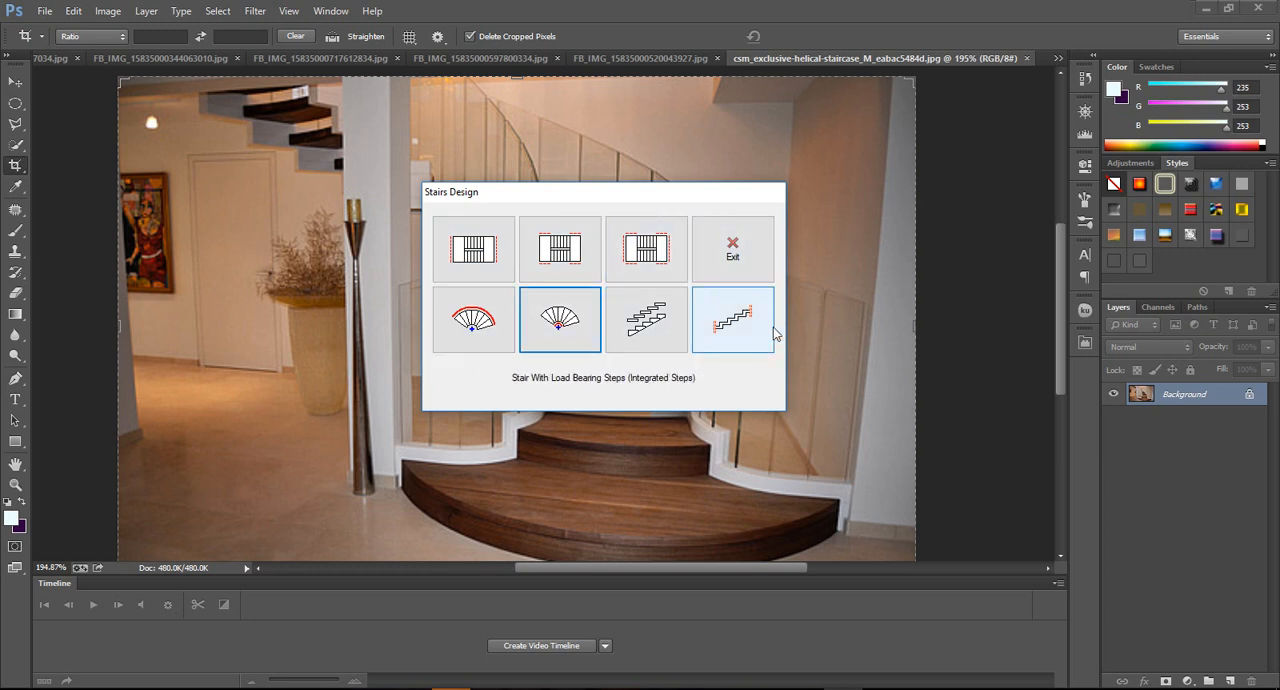
Open Orion's Stair With Load Bearing Steps (Separated), and examine the steps in the helical staircase photo in Photoshop up close.
left_click(655, 320)
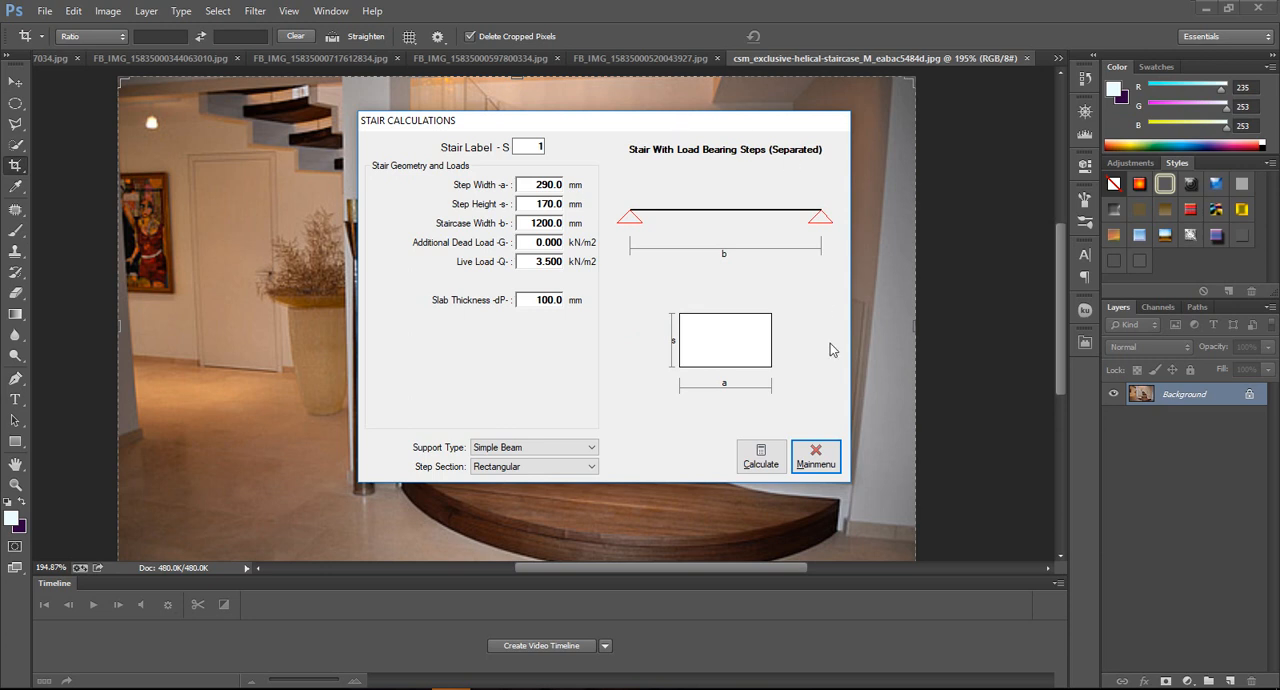
left_click(760, 688)
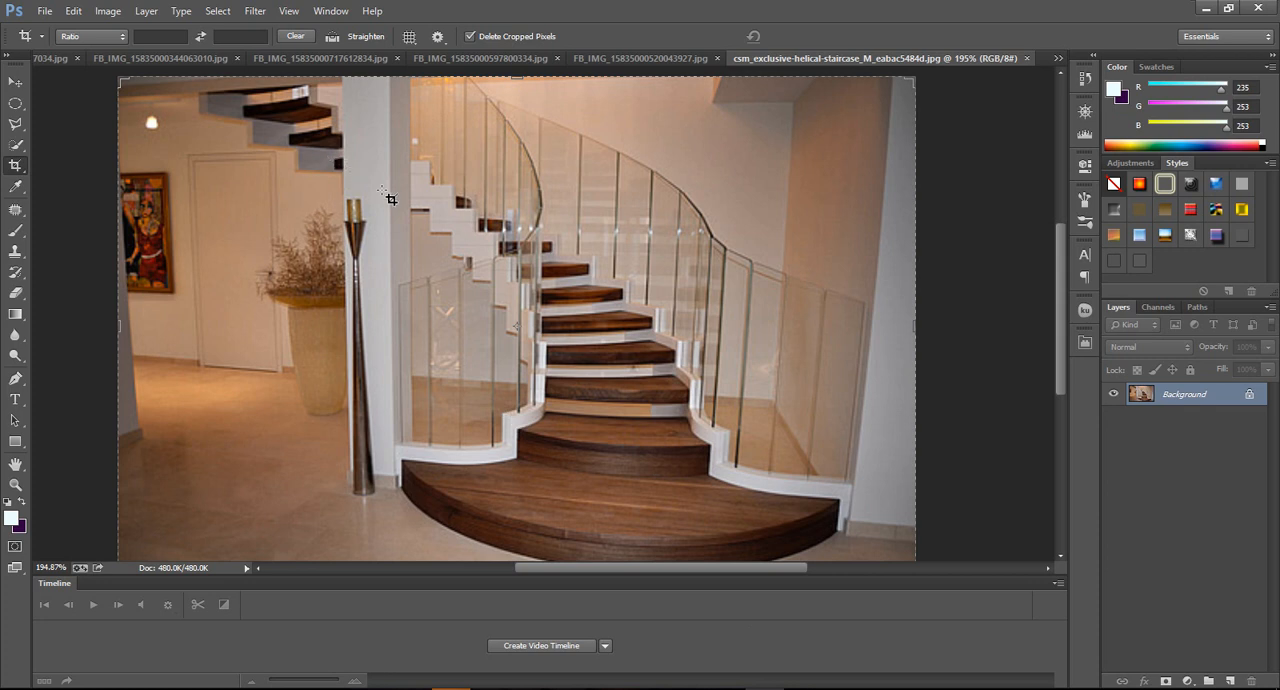
scroll(432, 172, "up", 2, "alt")
scroll(432, 172, "up", 2, "alt")
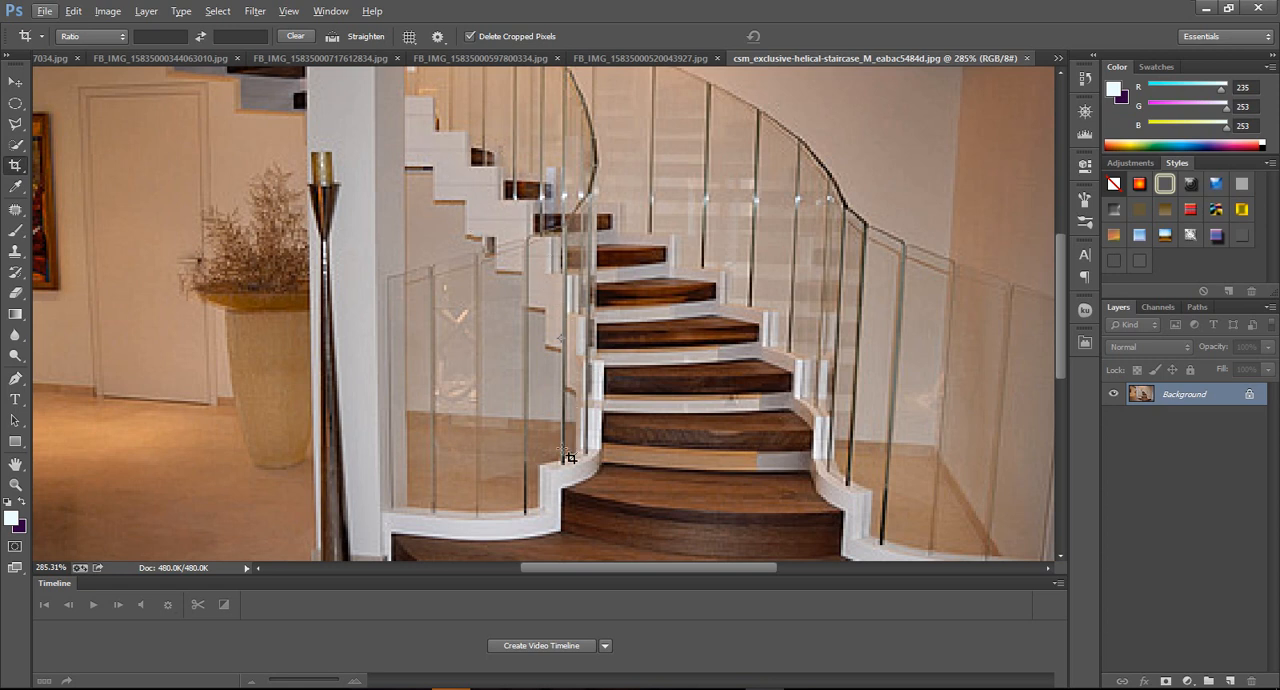
scroll(580, 445, "down", 3)
scroll(603, 395, "down", 1)
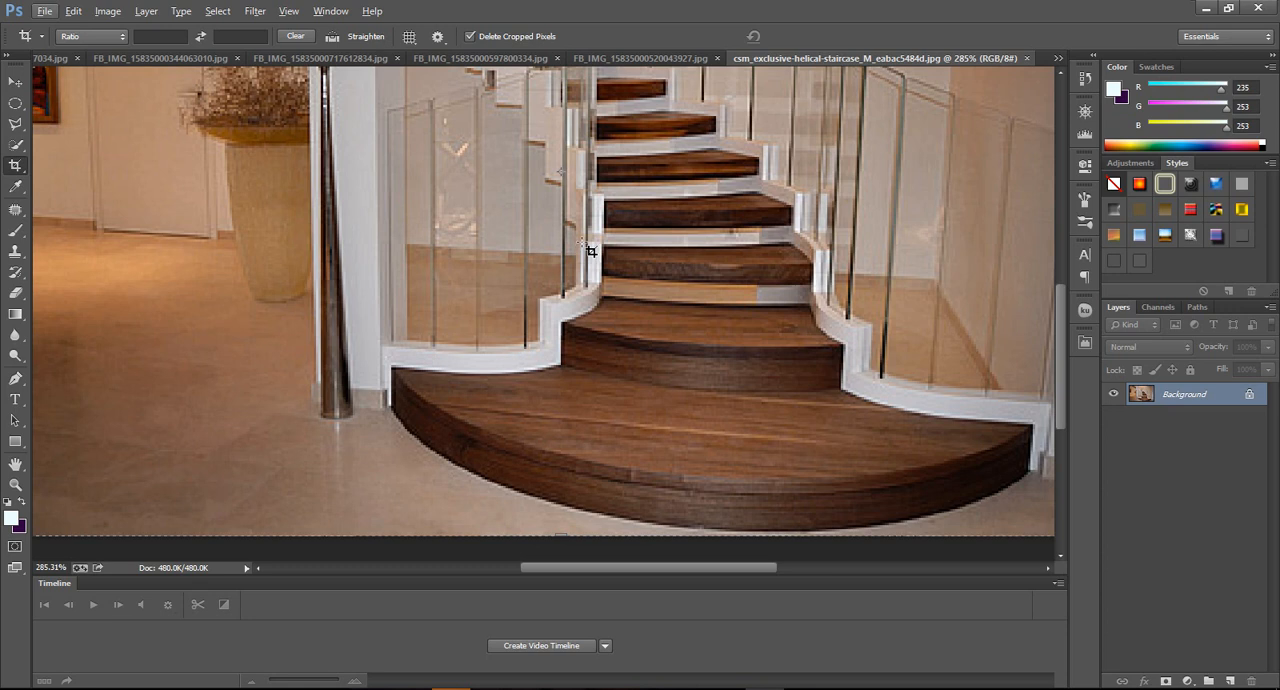
scroll(580, 250, "up", 2)
scroll(505, 150, "up", 3)
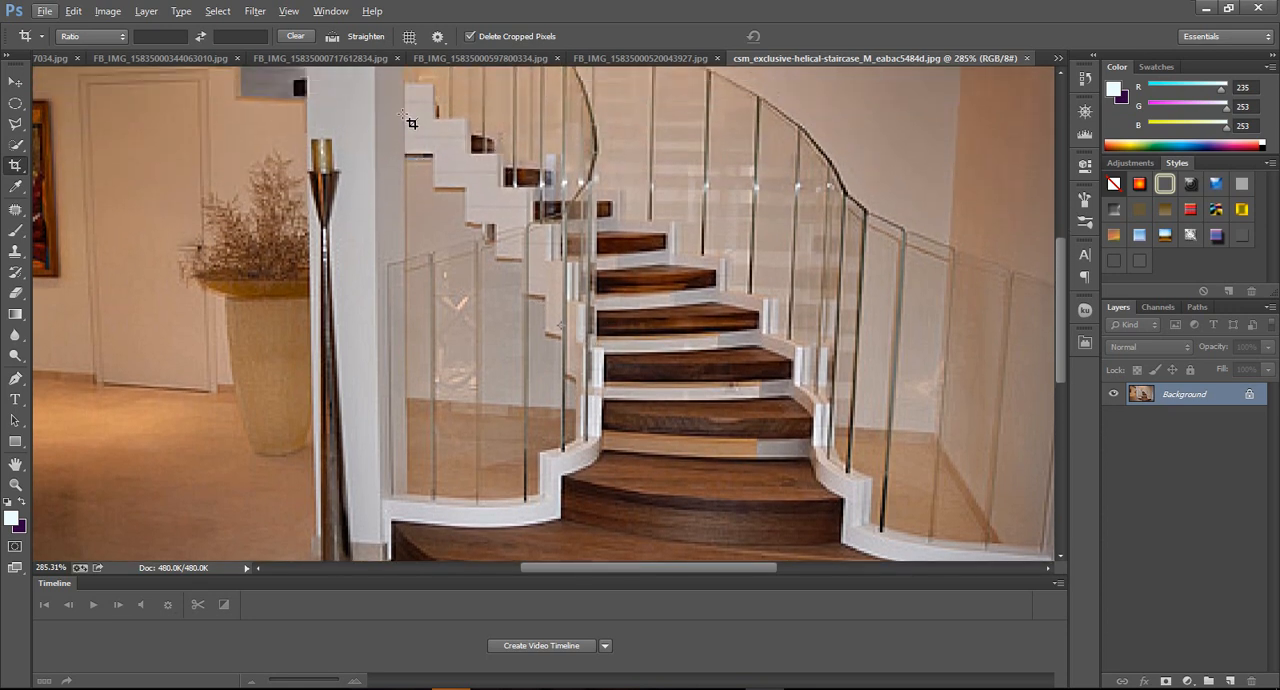
scroll(440, 125, "down", 4)
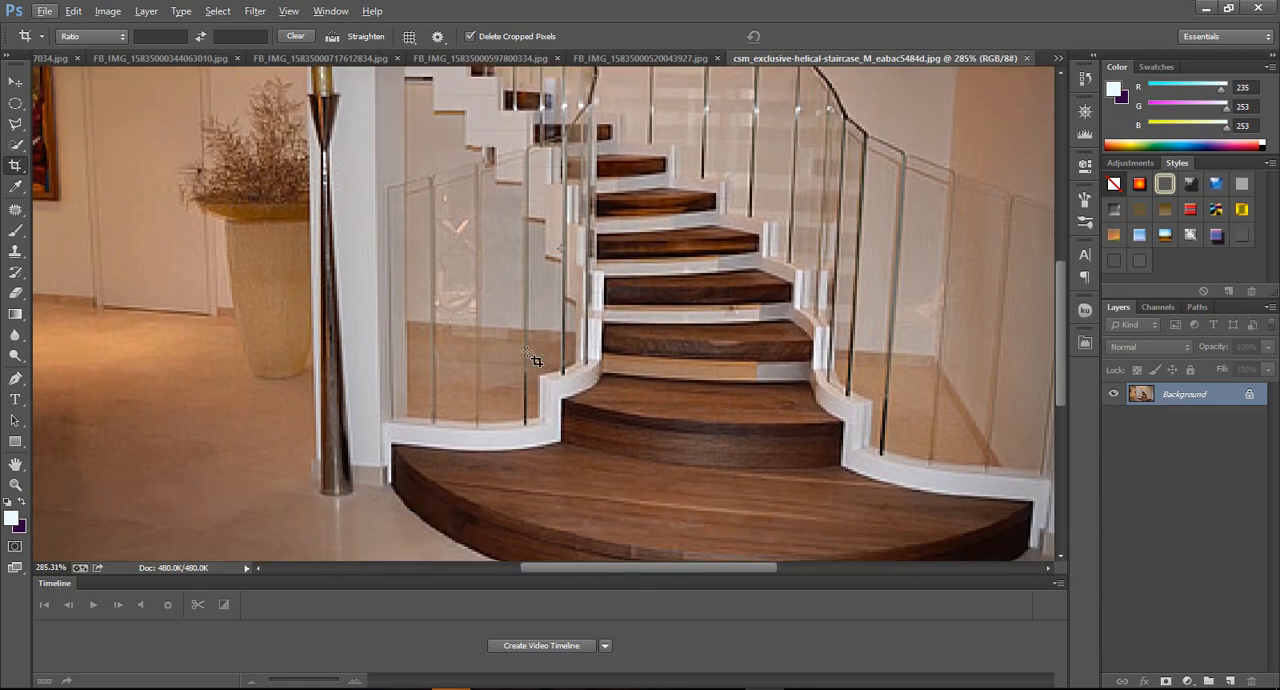
scroll(540, 412, "down", 1)
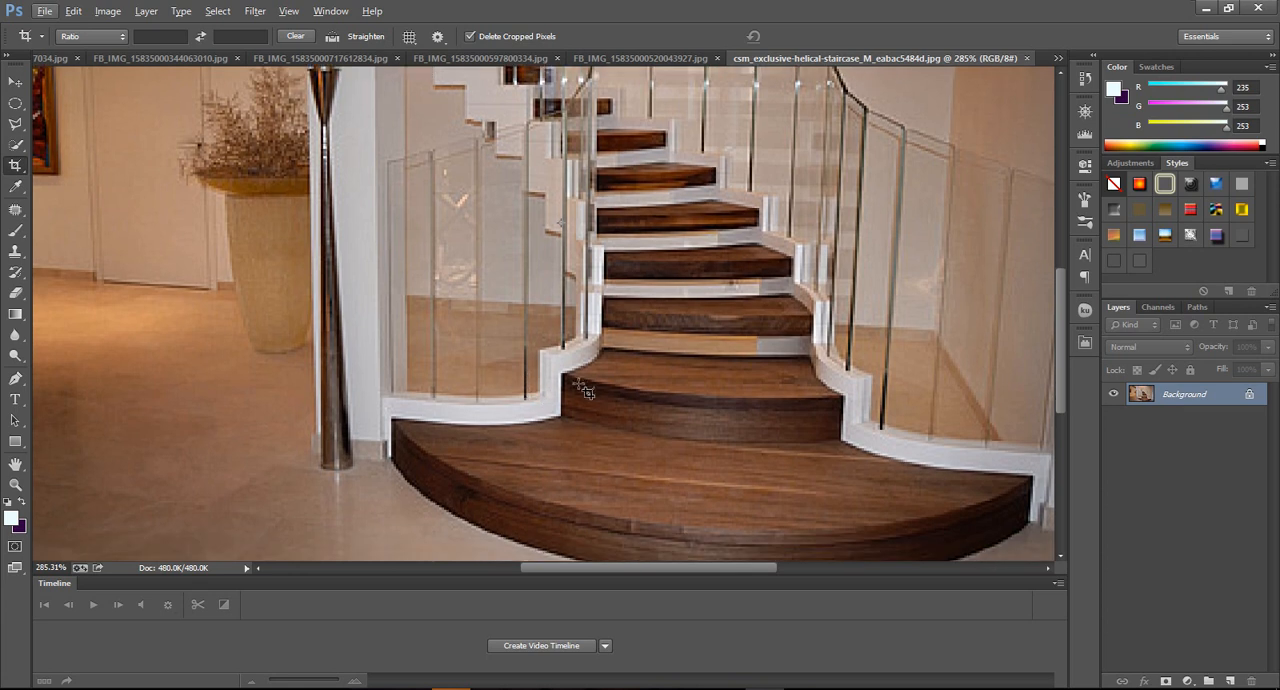
scroll(620, 385, "down", 3)
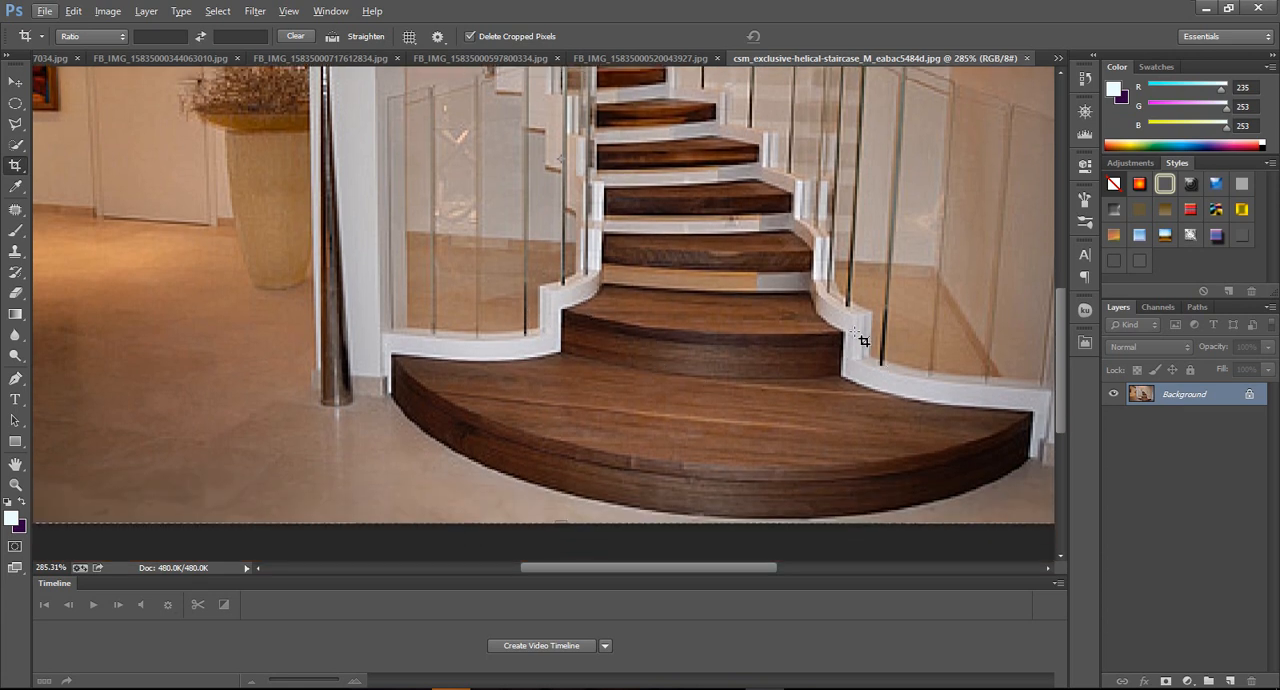
scroll(784, 224, "up", 2)
scroll(727, 215, "up", 2)
scroll(727, 213, "up", 2)
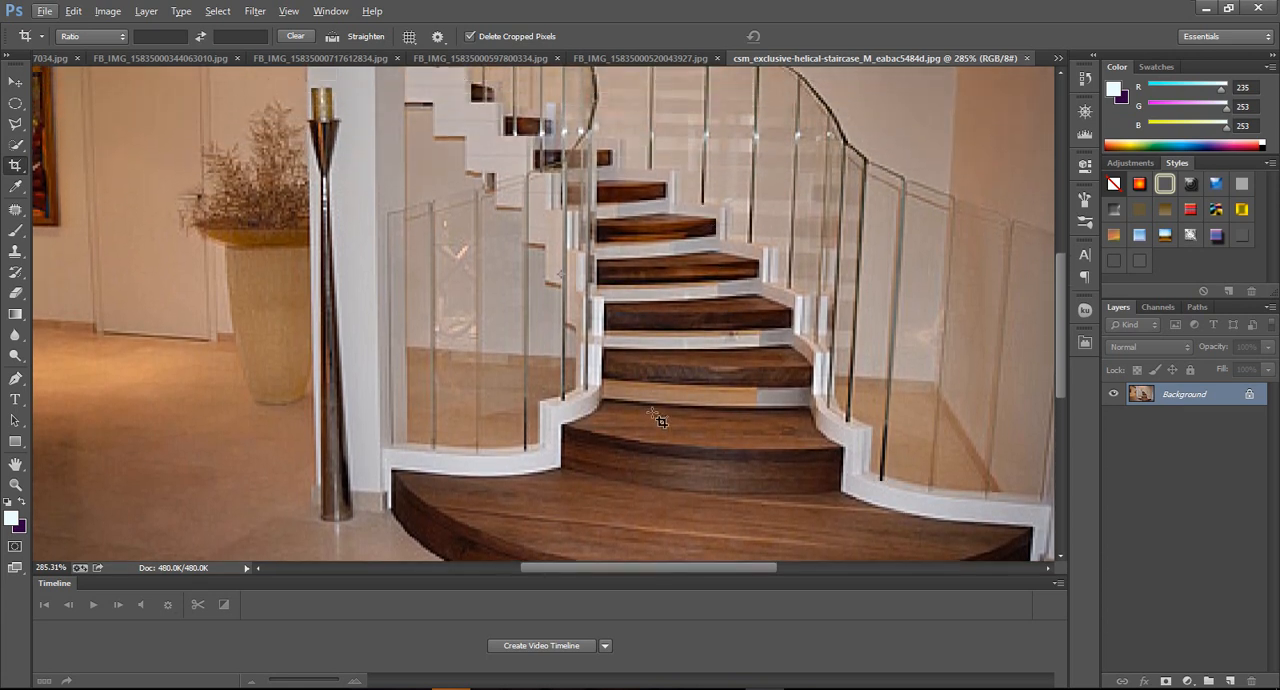
scroll(655, 289, "down", 2)
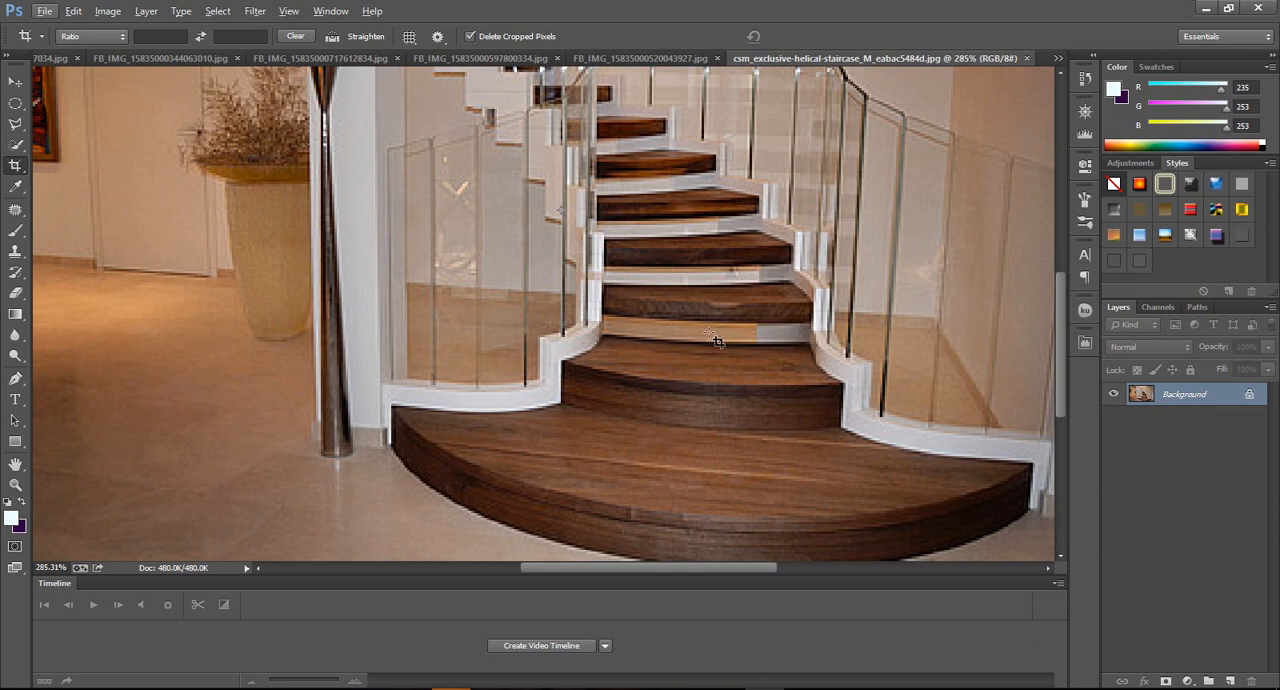
Switch back to Orion, return to the stair type selection and reopen the Stair With Load Bearing Steps (Separated).
left_click(842, 688)
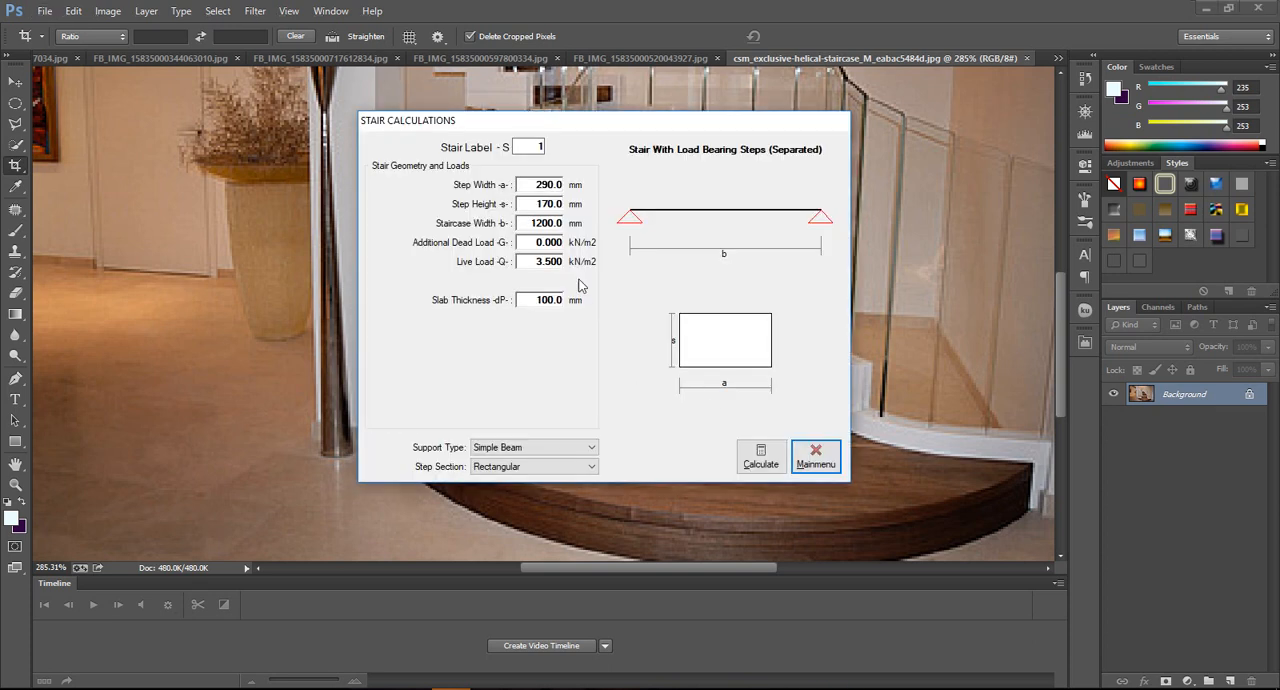
left_click(816, 456)
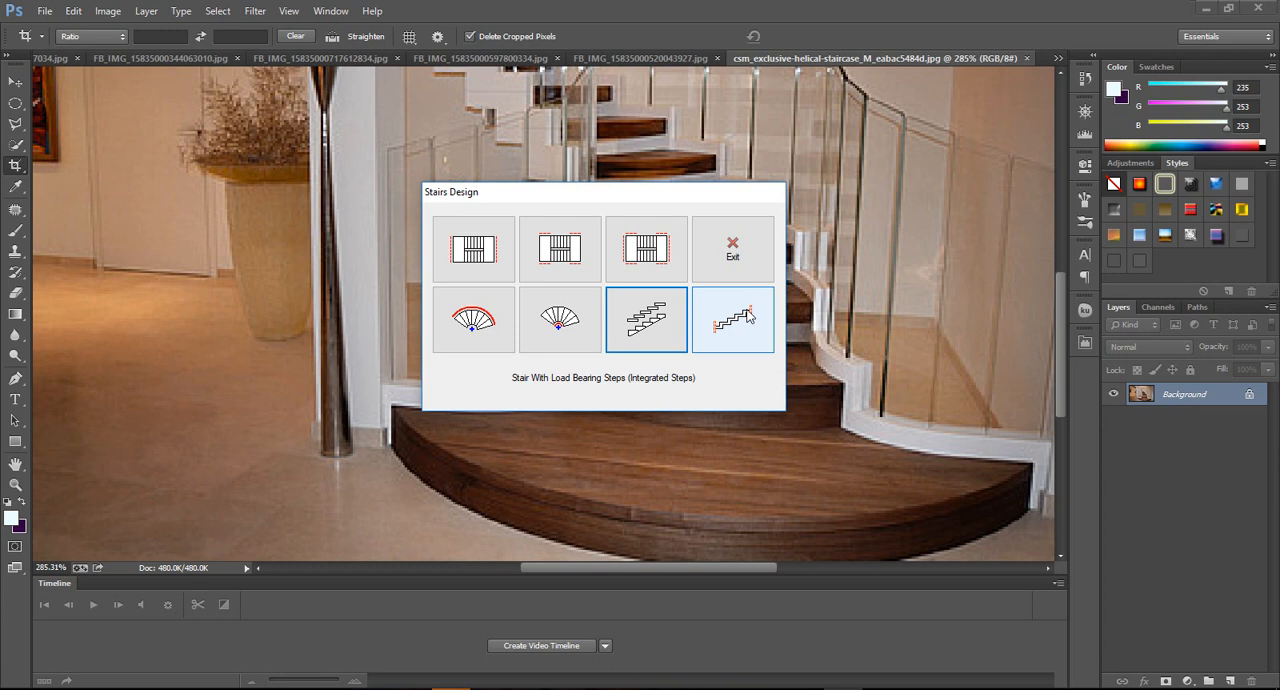
left_click(678, 320)
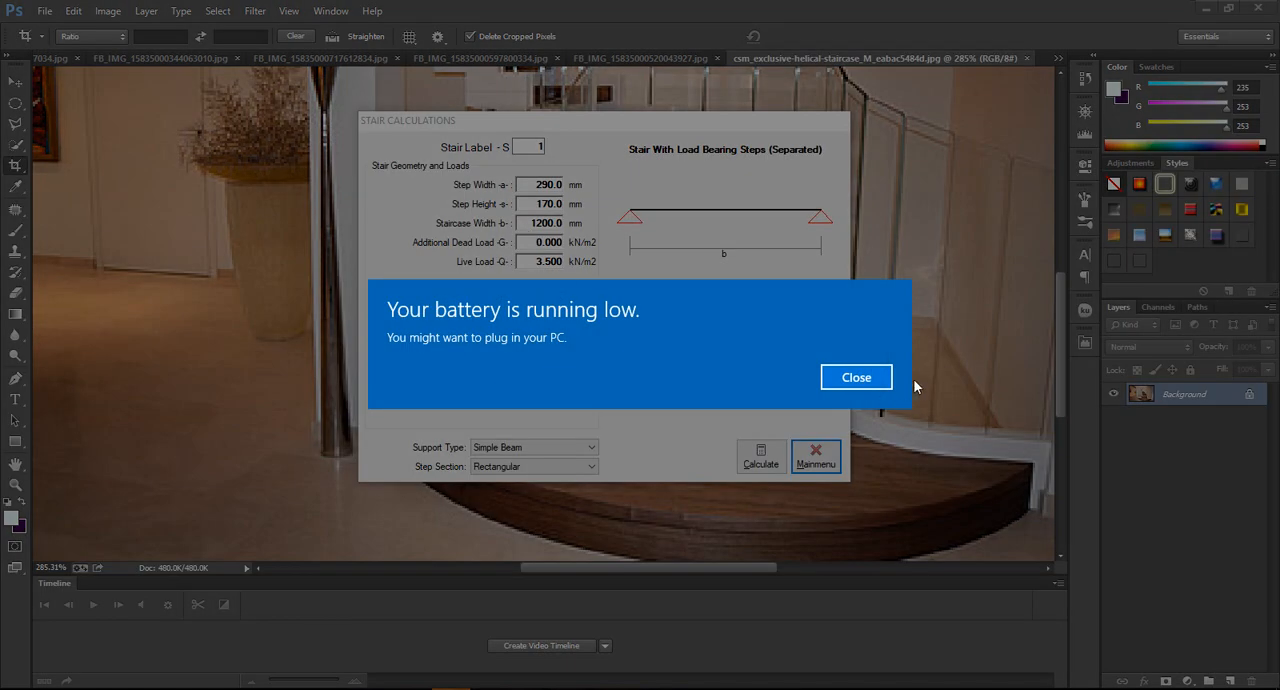
Calculate the separated load-bearing steps with default geometry and loads, Simple Beam support and Rectangular section, and move the results window slightly higher.
left_click(886, 376)
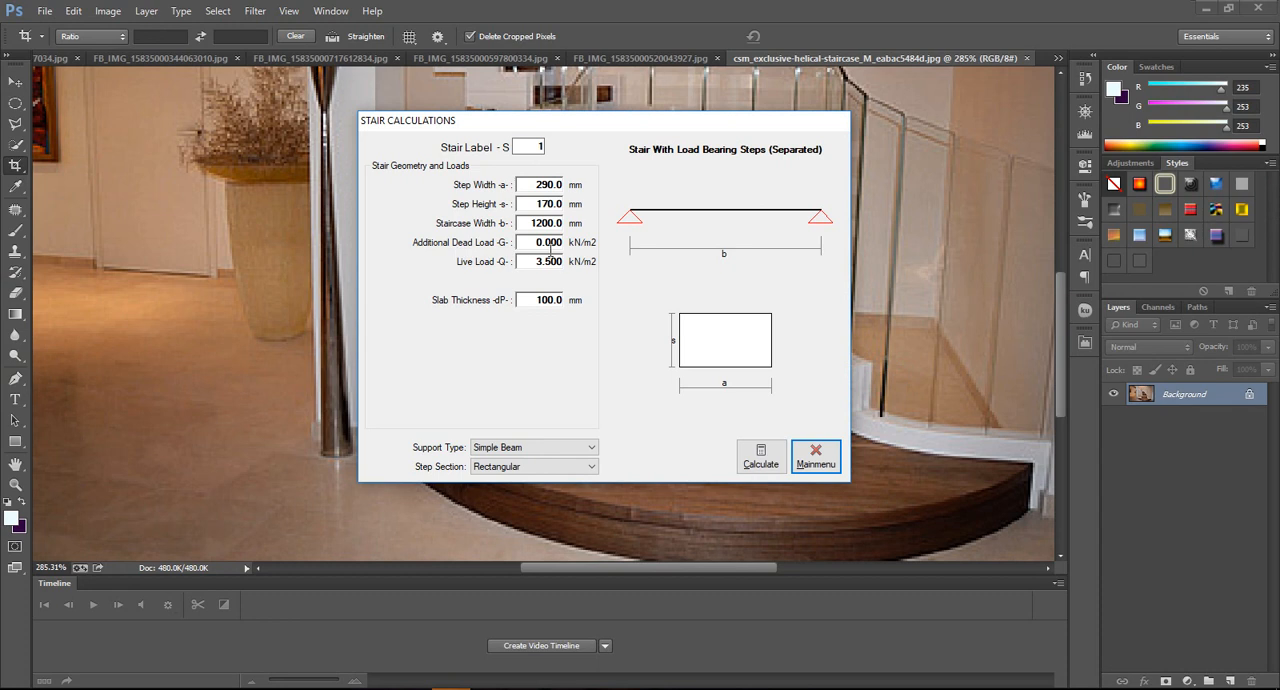
left_click(761, 464)
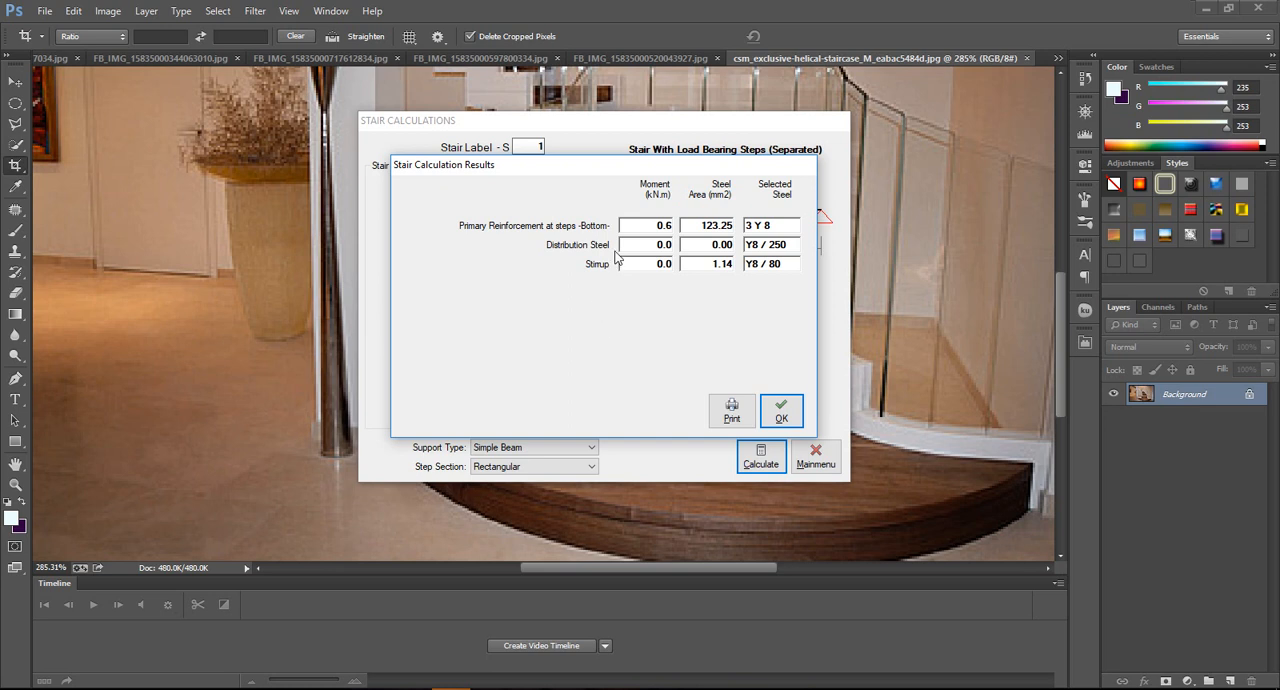
left_click_drag(640, 170, 628, 135)
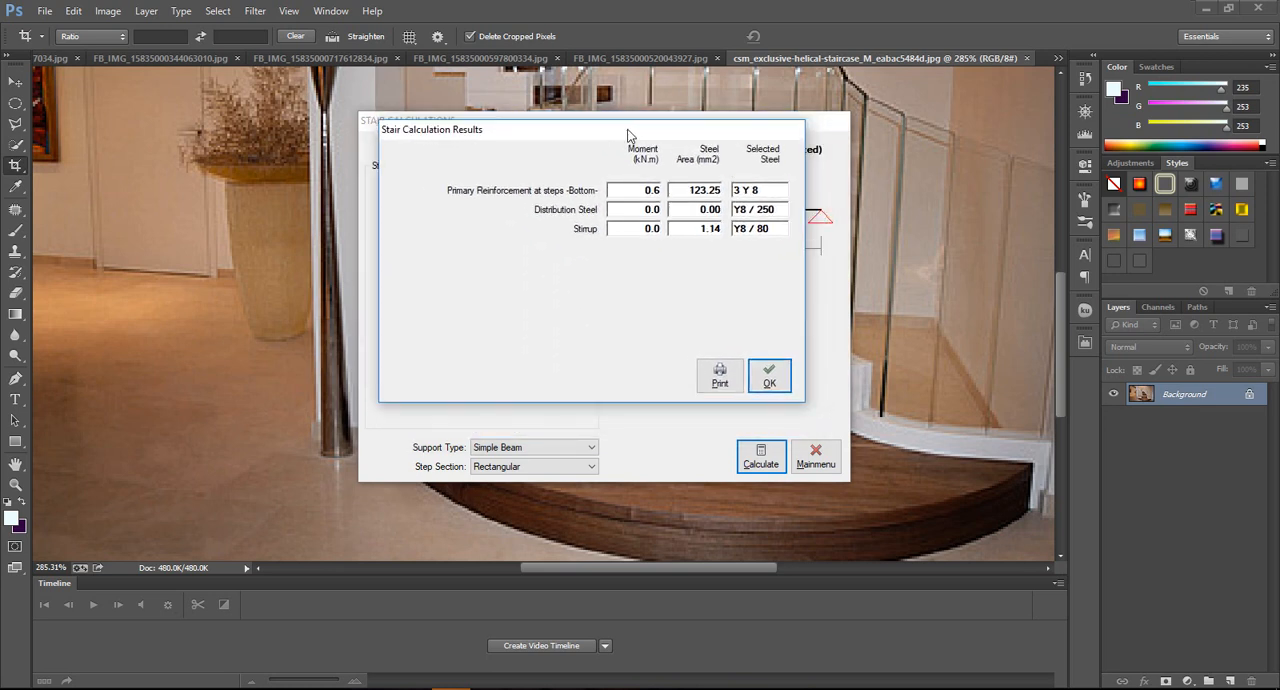